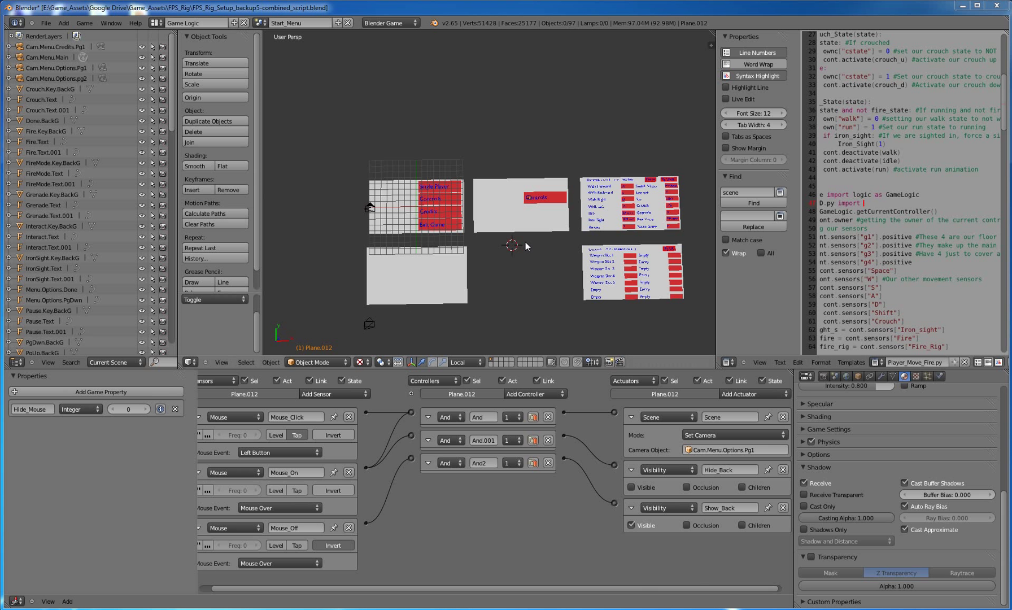
Pan and zoom the 3D view to frame the menu planes and cameras
scroll(518, 268, "up", 2)
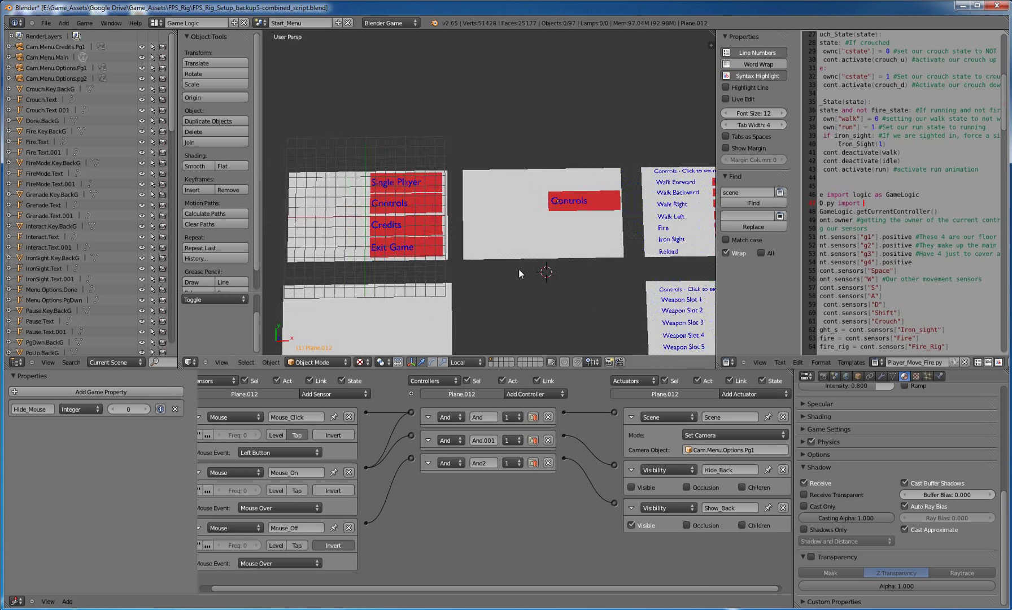
middle_click_drag(570, 276, 562, 230, "shift")
scroll(520, 255, "down", 2)
scroll(520, 255, "up", 3)
scroll(425, 262, "up", 1)
scroll(425, 262, "down", 2)
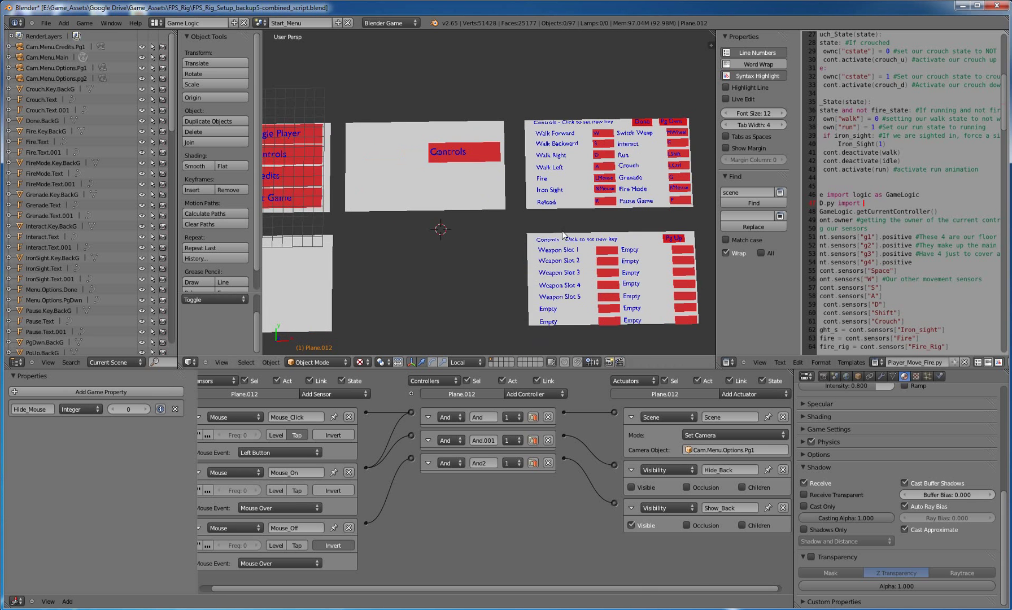
scroll(500, 236, "down", 1)
scroll(500, 236, "down", 1)
scroll(500, 237, "down", 1)
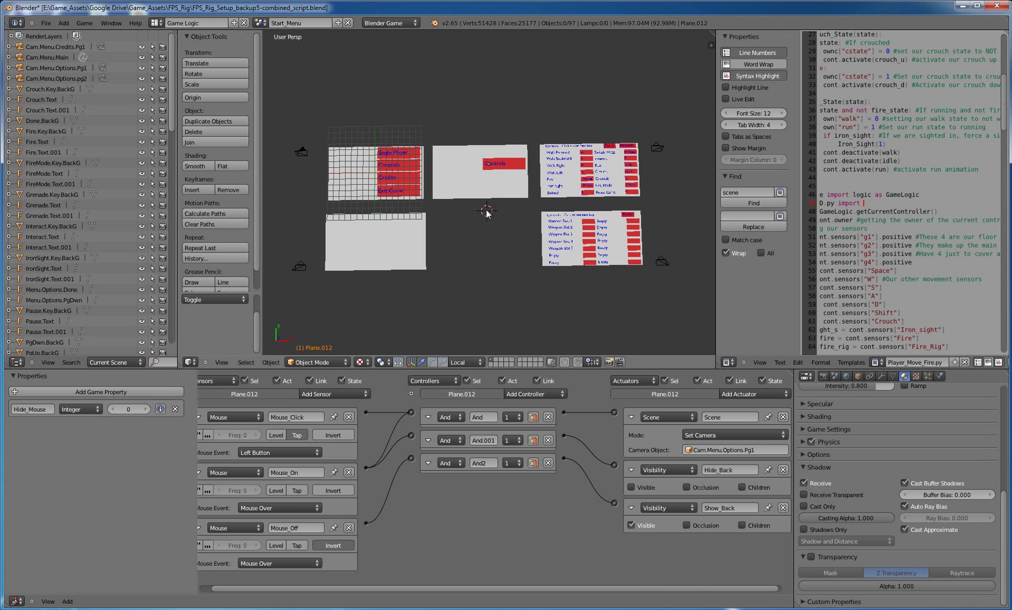
scroll(338, 169, "up", 4)
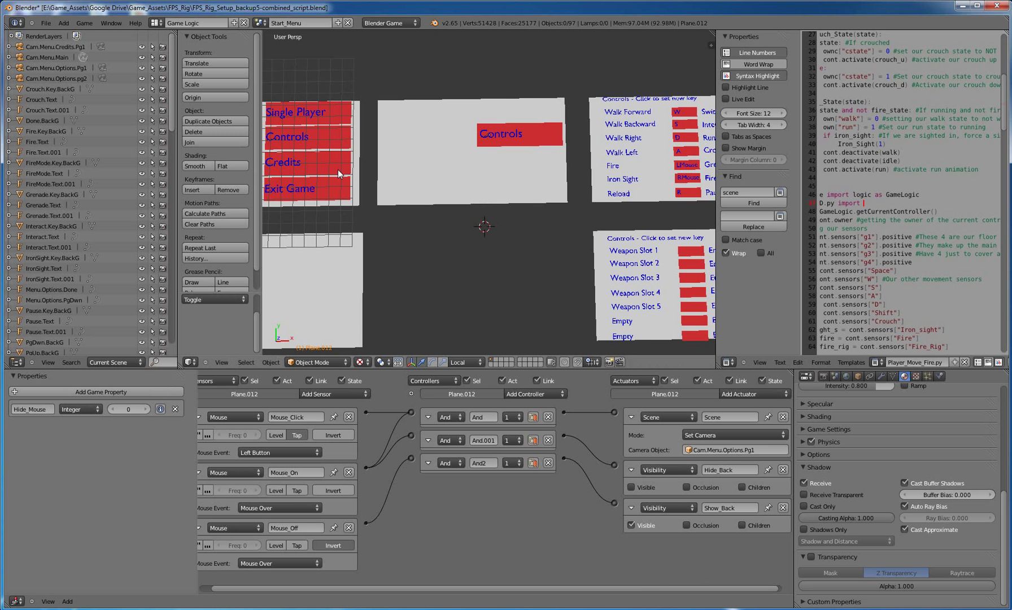
middle_click_drag(440, 169, 544, 214, "shift")
scroll(545, 214, "down", 3)
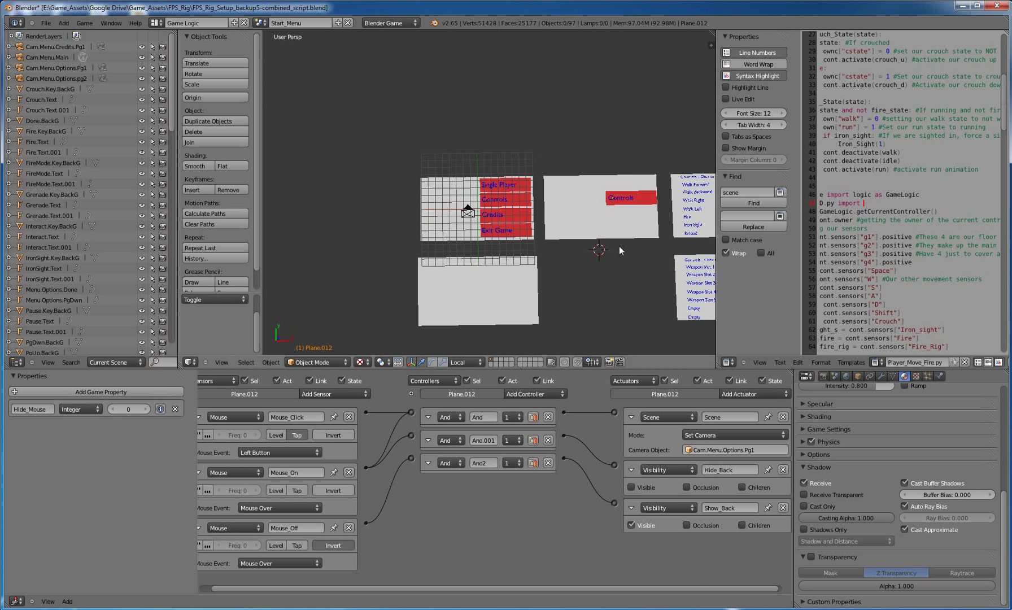
middle_click_drag(618, 246, 449, 211, "shift")
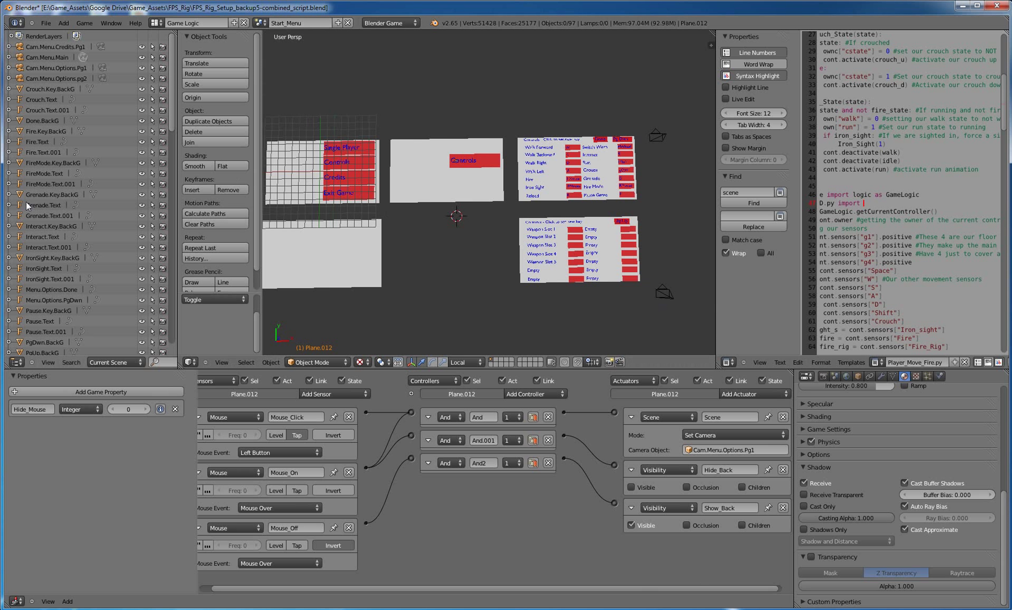
Inspect Fire.Text, the red main menu plane, and the Exit Game plane and text
left_click(37, 141)
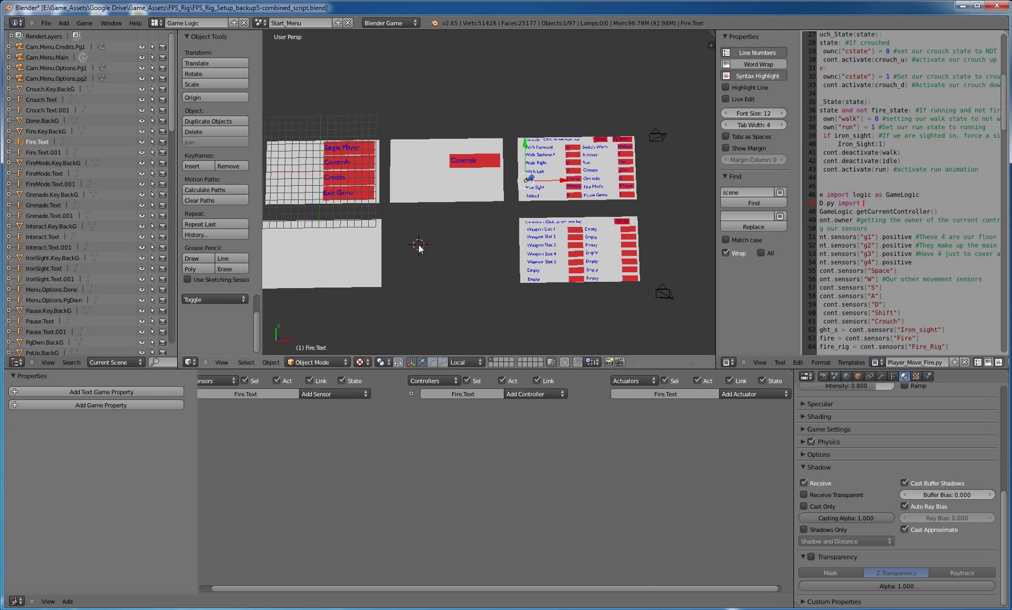
middle_click_drag(418, 248, 438, 192)
right_click(438, 192)
middle_click_drag(492, 222, 512, 165)
scroll(496, 191, "up", 5)
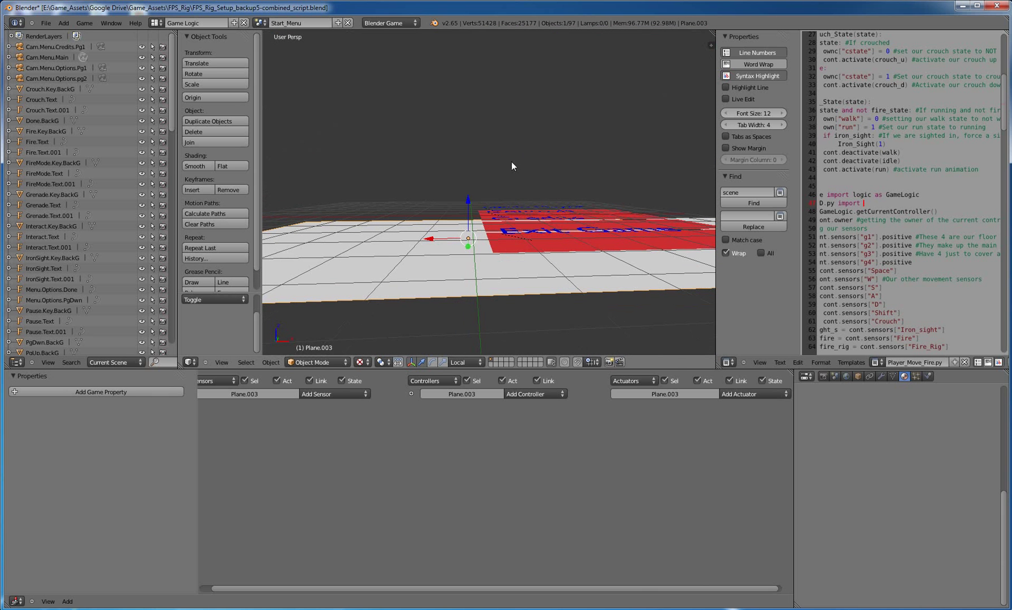
middle_click_drag(493, 256, 504, 212)
right_click(497, 279)
right_click(472, 237)
Frame the whole menu and select each button's text and plane, ending on Exit Game's Quit logic
scroll(505, 212, "up", 6)
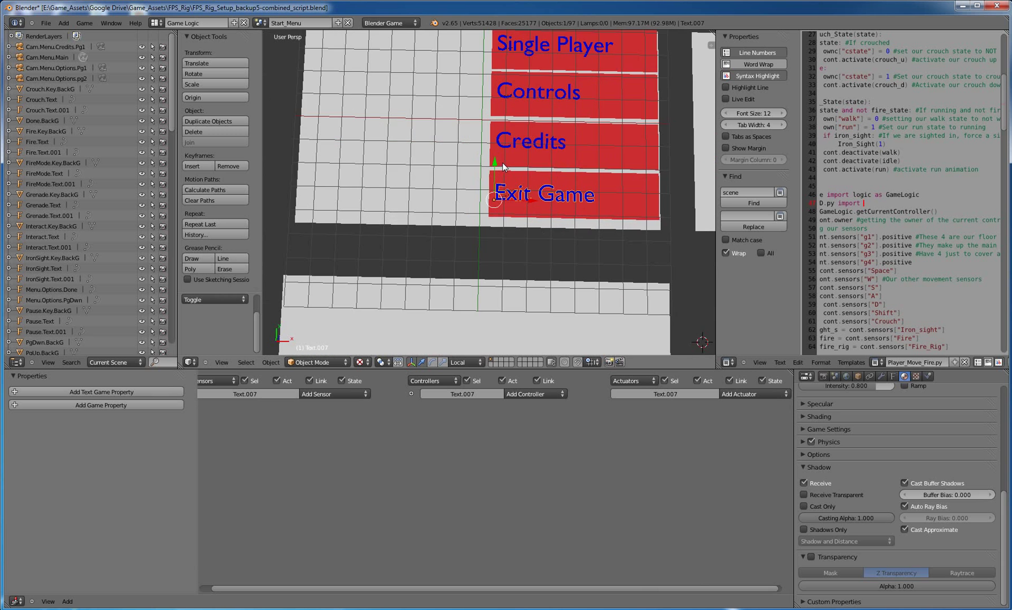
middle_click_drag(497, 173, 502, 305, "shift")
scroll(502, 304, "down", 2)
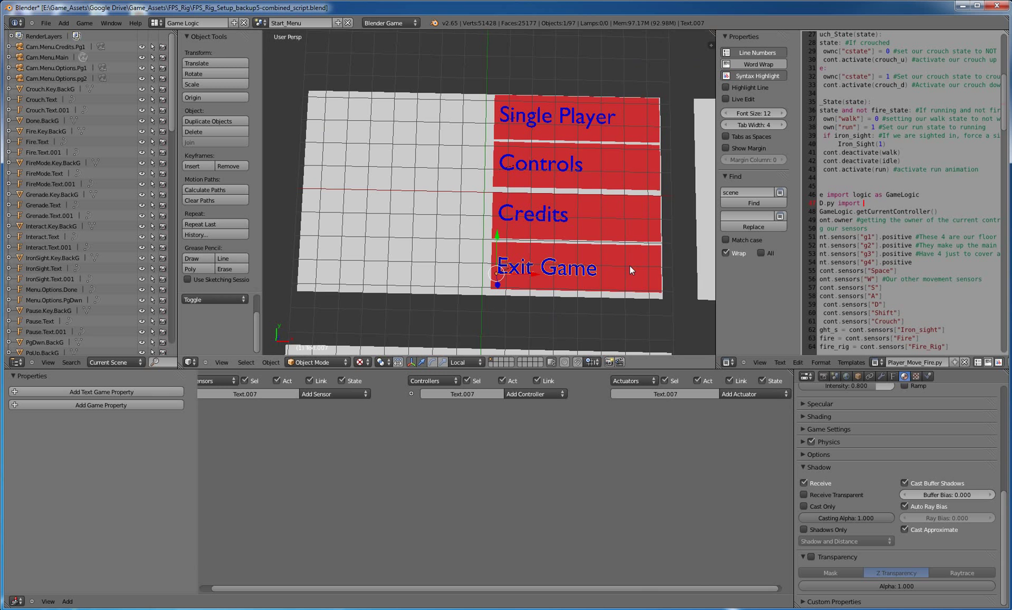
middle_click_drag(631, 269, 572, 241, "shift")
right_click(503, 213)
right_click(502, 142)
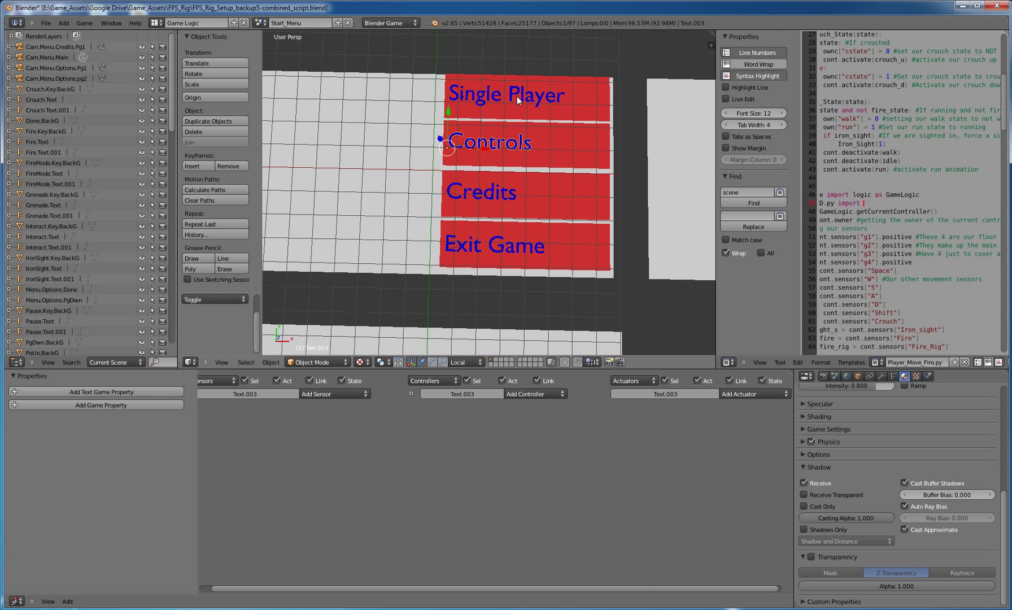
right_click(519, 100)
right_click(510, 155)
right_click(491, 212)
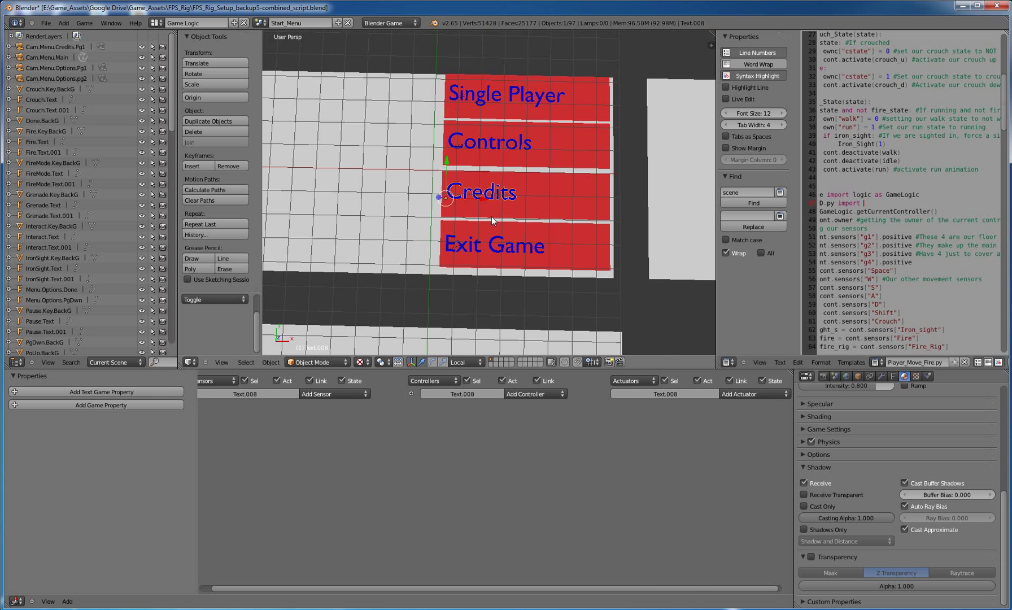
right_click(480, 246)
right_click(588, 104)
right_click(586, 138)
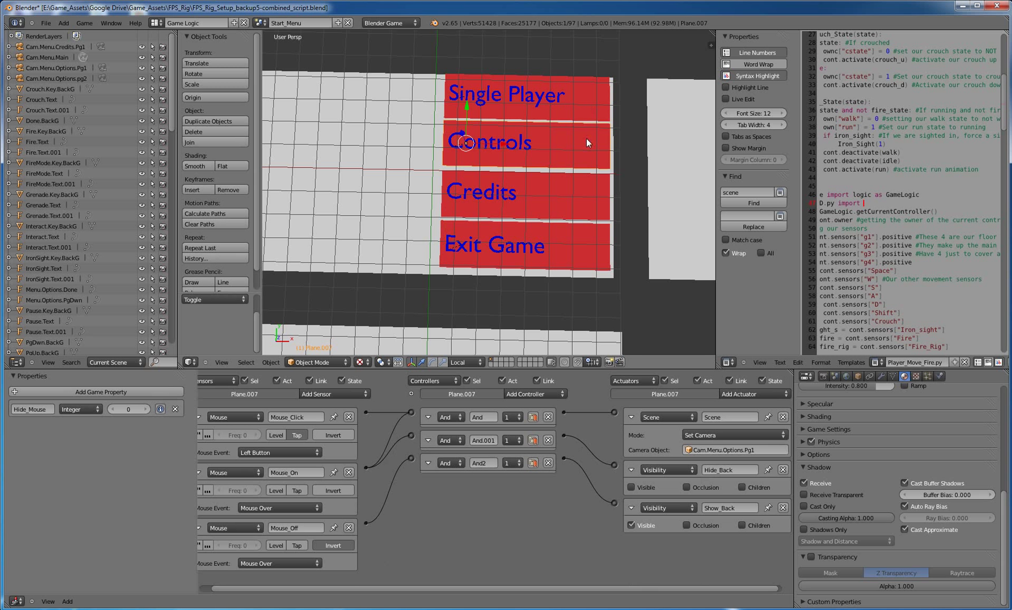
right_click(577, 192)
right_click(571, 241)
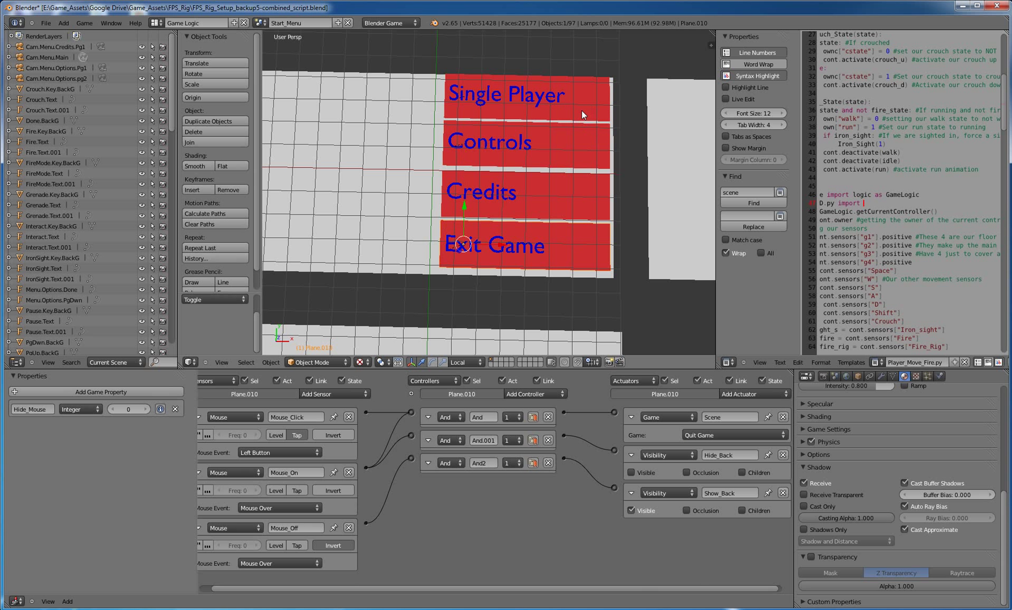
Look over the Controls and weapon panels, then select the Controls text object
scroll(584, 130, "down", 4)
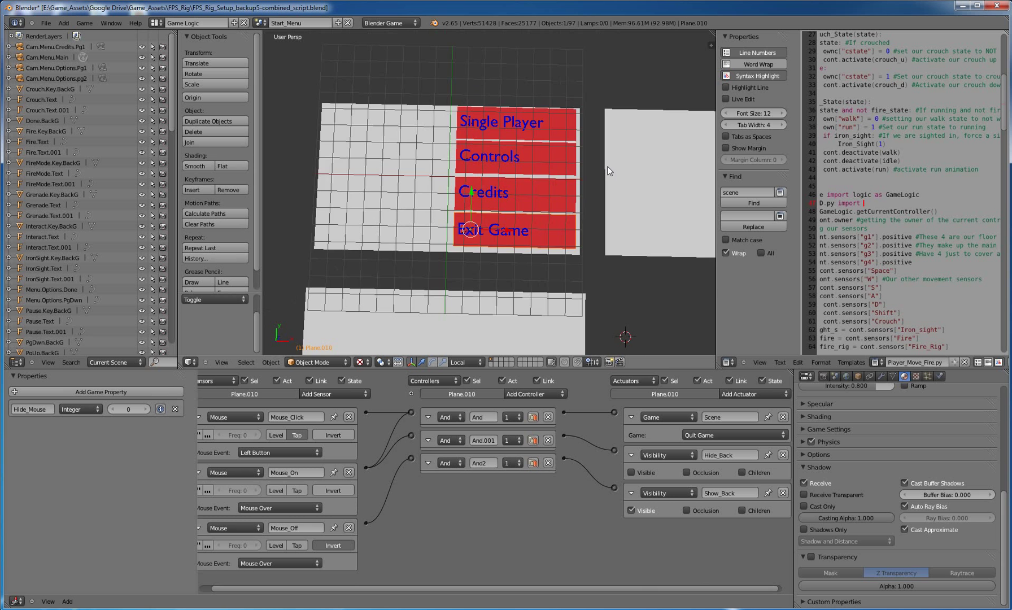
middle_click_drag(536, 158, 473, 170, "shift")
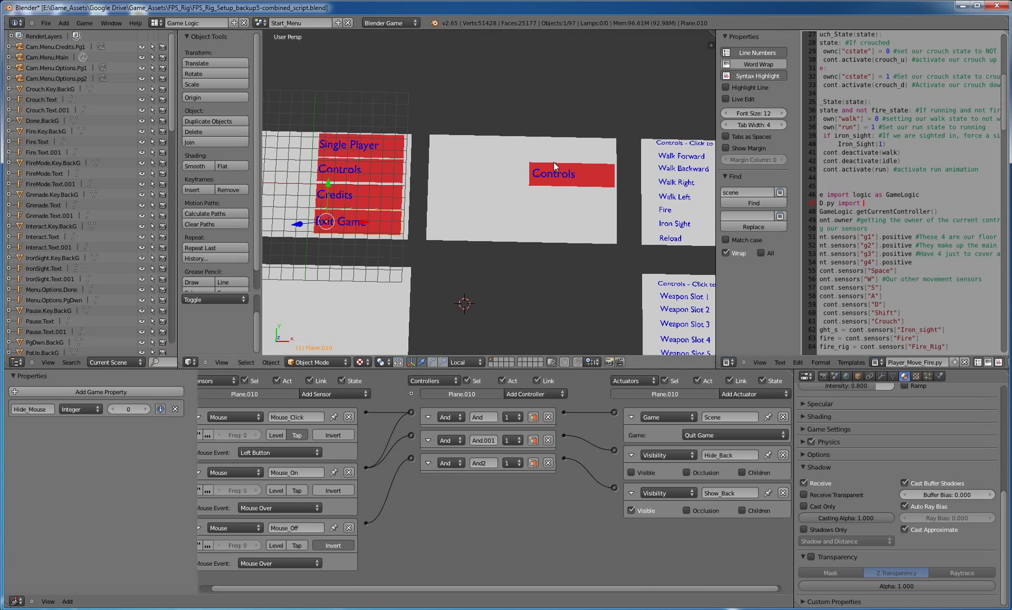
middle_click_drag(553, 162, 648, 187, "shift")
scroll(411, 198, "up", 2)
scroll(411, 198, "up", 2)
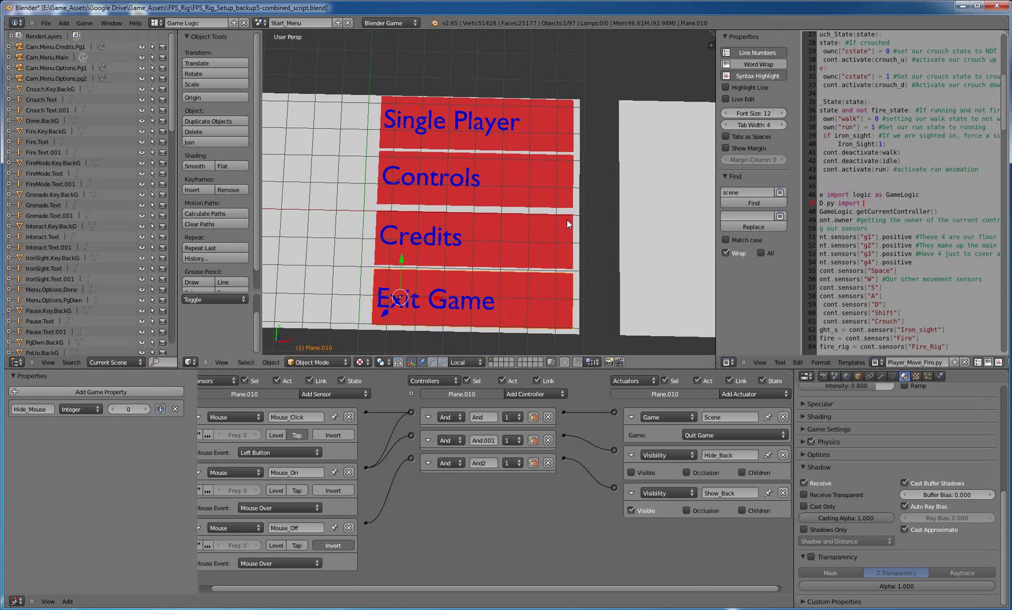
middle_click_drag(423, 195, 495, 193, "shift")
right_click(495, 194)
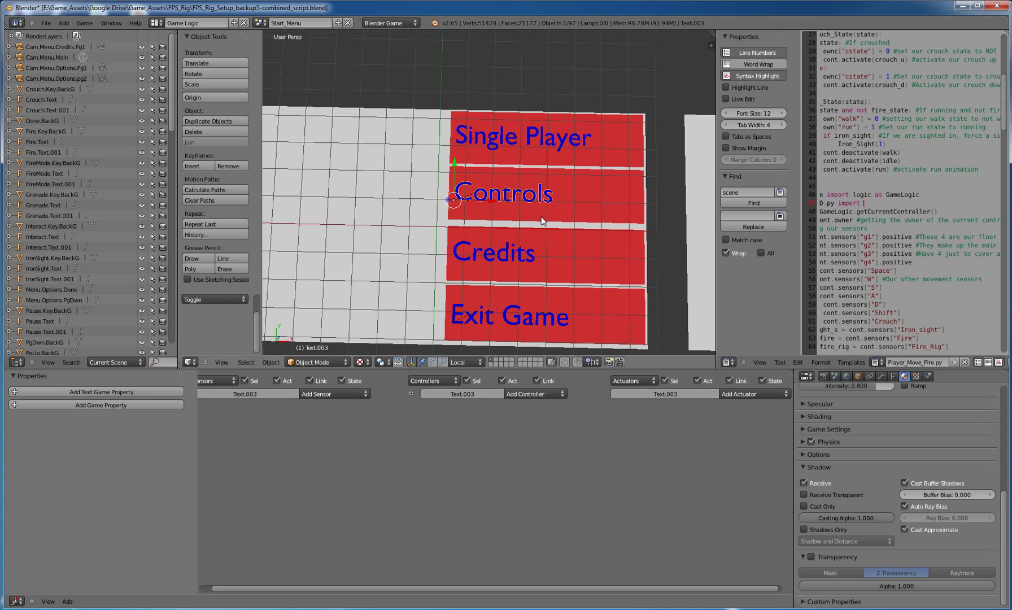
Replace the label text 'Controls' with 'Settings' in text edit mode
key("Tab")
key("BackSpace")
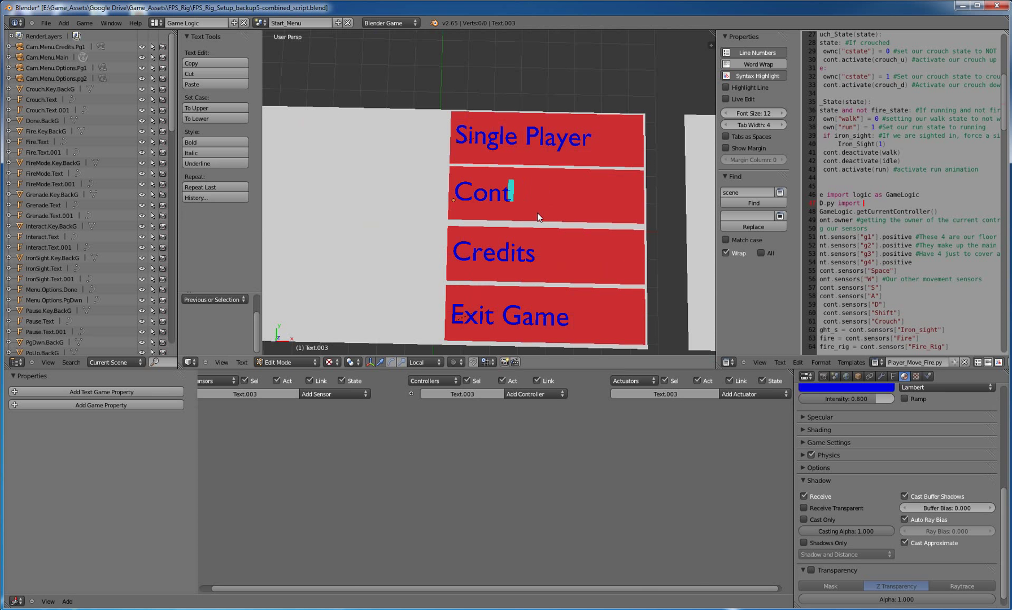
key("BackSpace")
key("BackSpace")
key("BackSpace")
key("BackSpace")
type("Se")
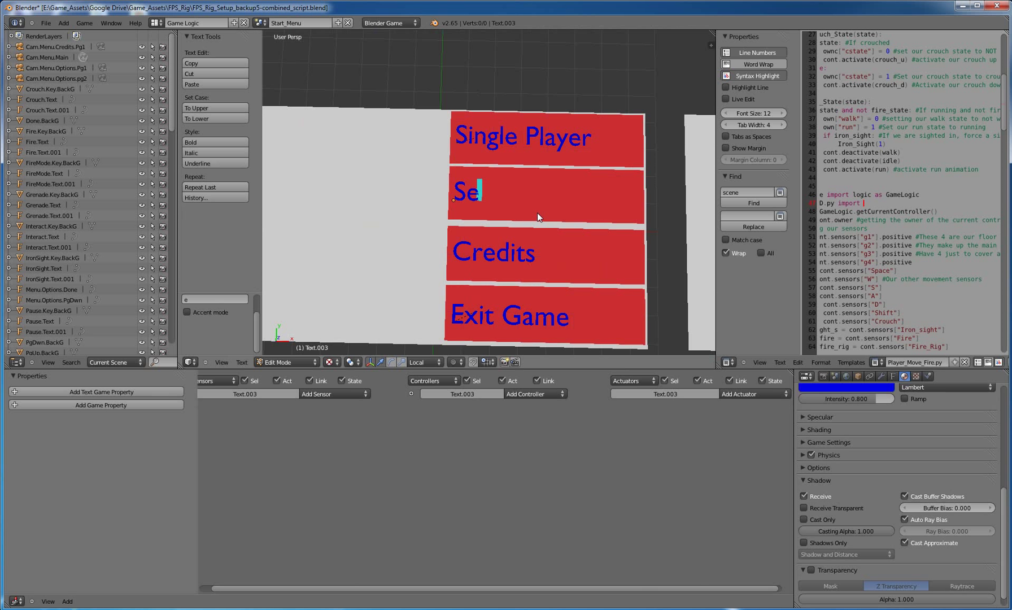
type("tting")
key("Return")
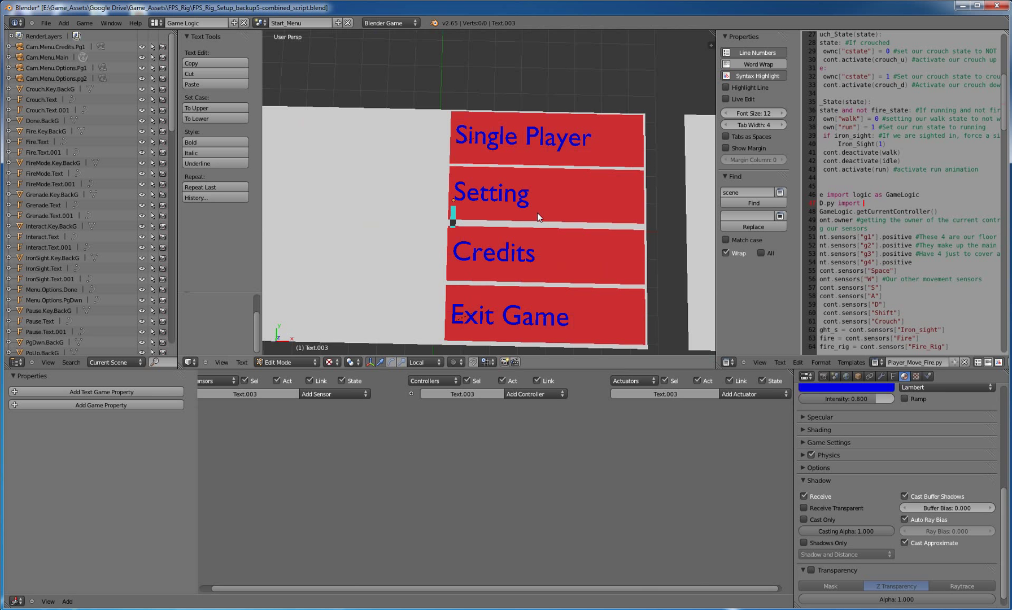
key("BackSpace")
type("s")
key("BackSpace")
type("s")
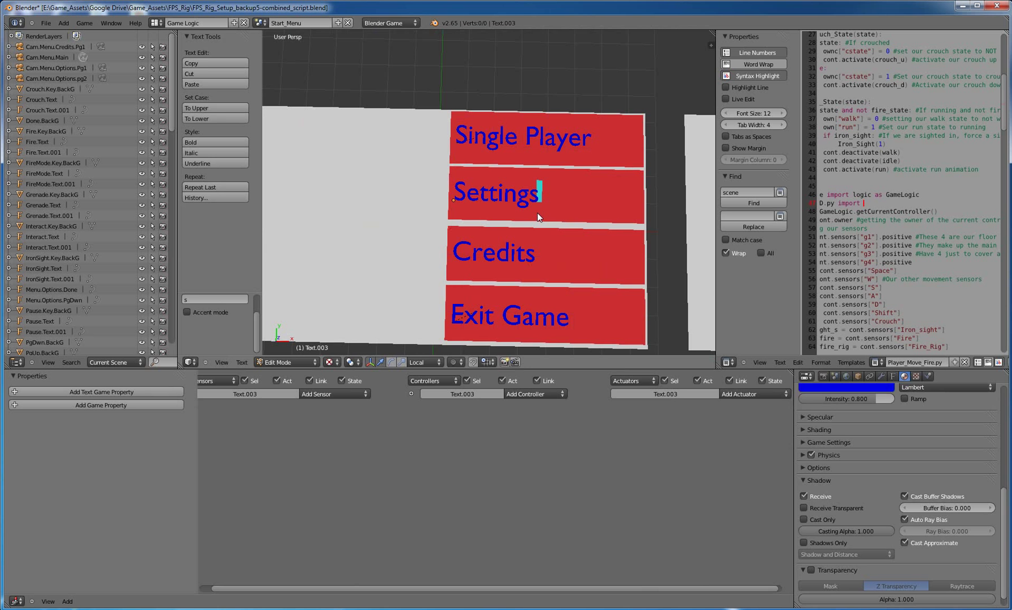
key("Tab")
Rename the Settings label object from Text.003 to SettingsText in Object properties
middle_click_drag(452, 204, 474, 207)
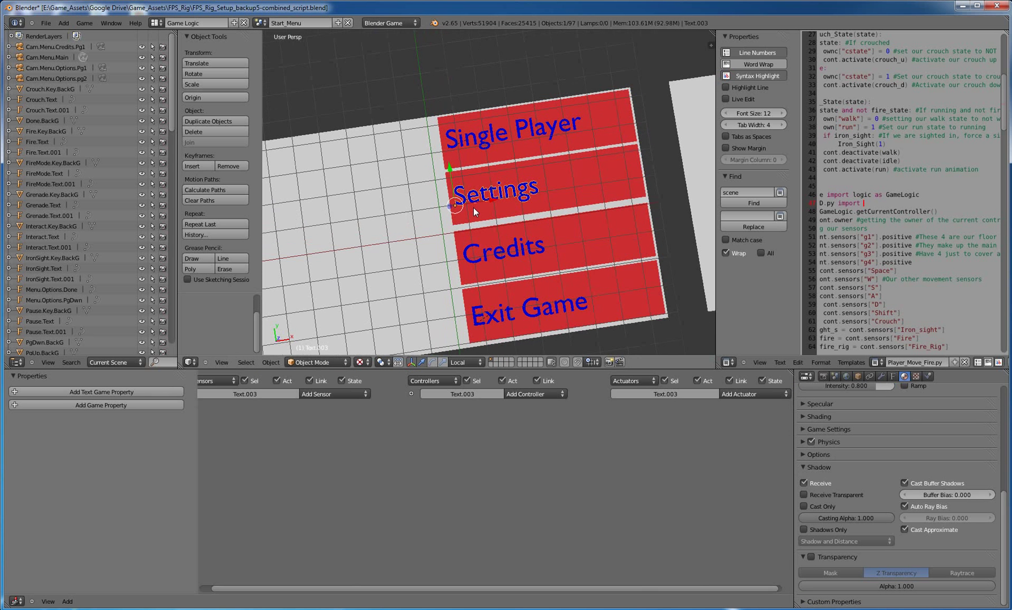
scroll(944, 419, "up", 8)
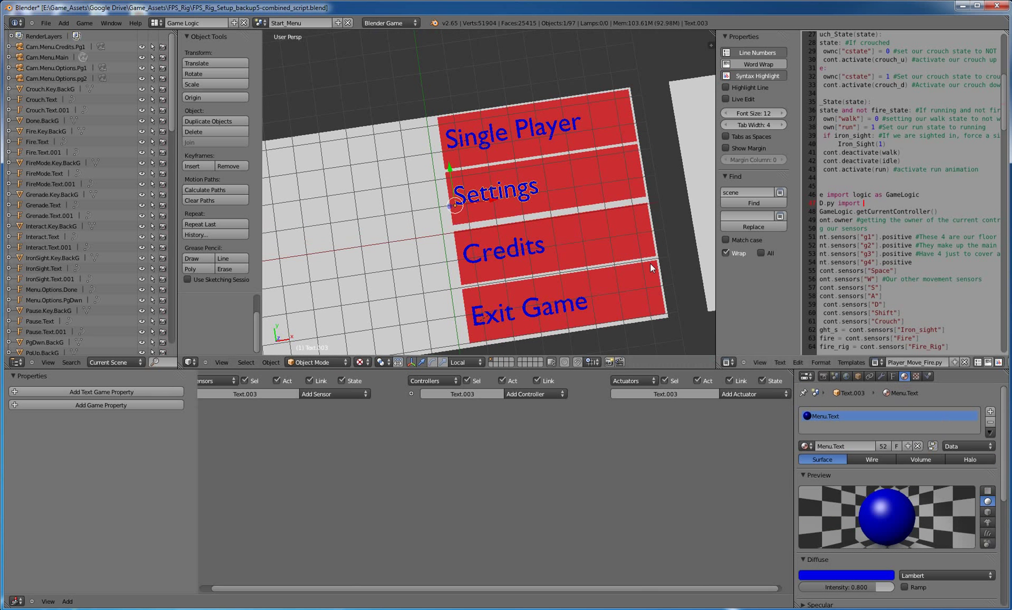
middle_click_drag(650, 263, 632, 266)
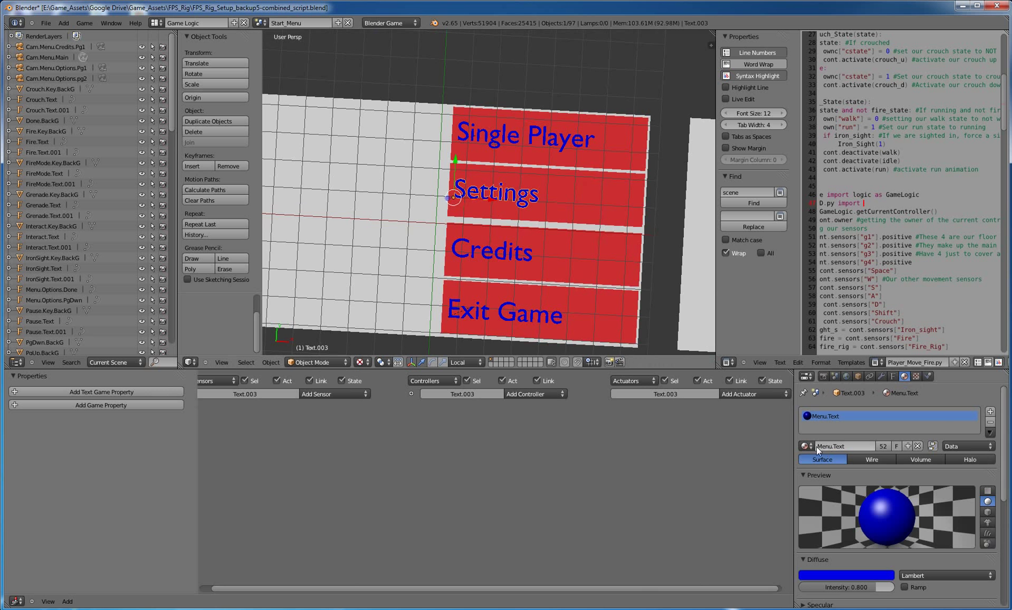
left_click(892, 377)
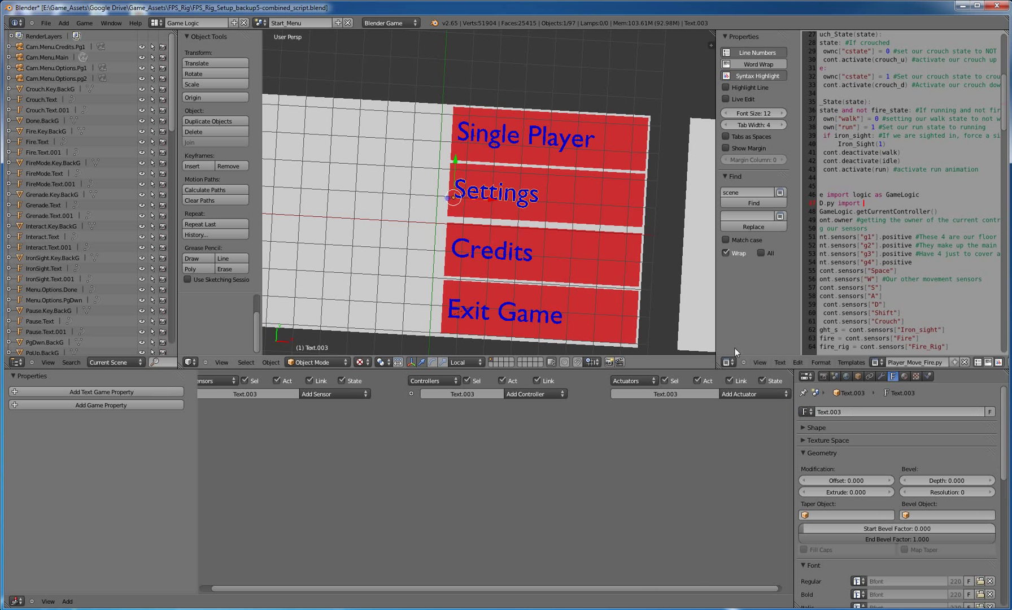
left_click(857, 376)
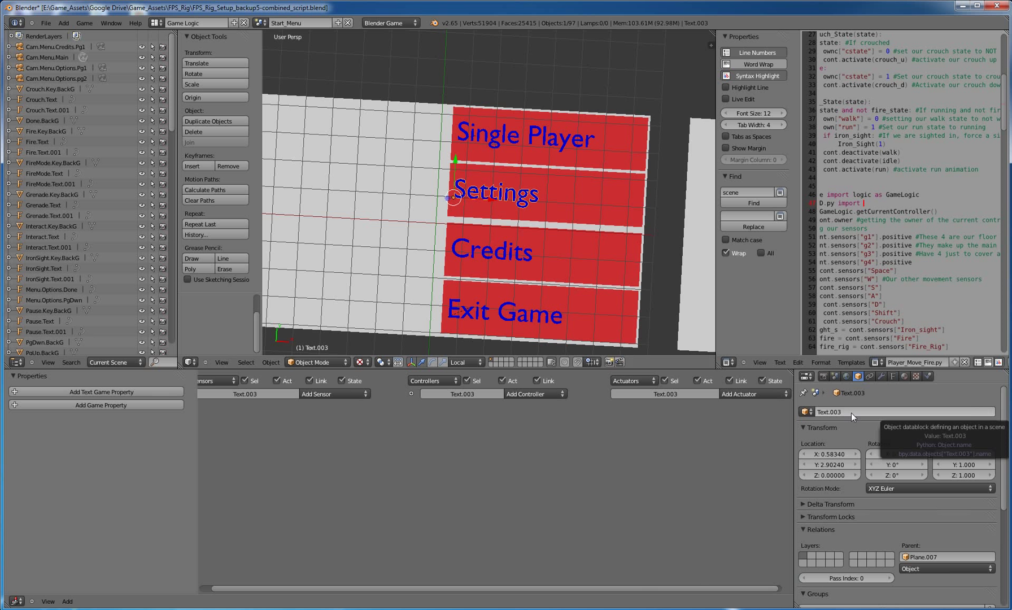
left_click(850, 412)
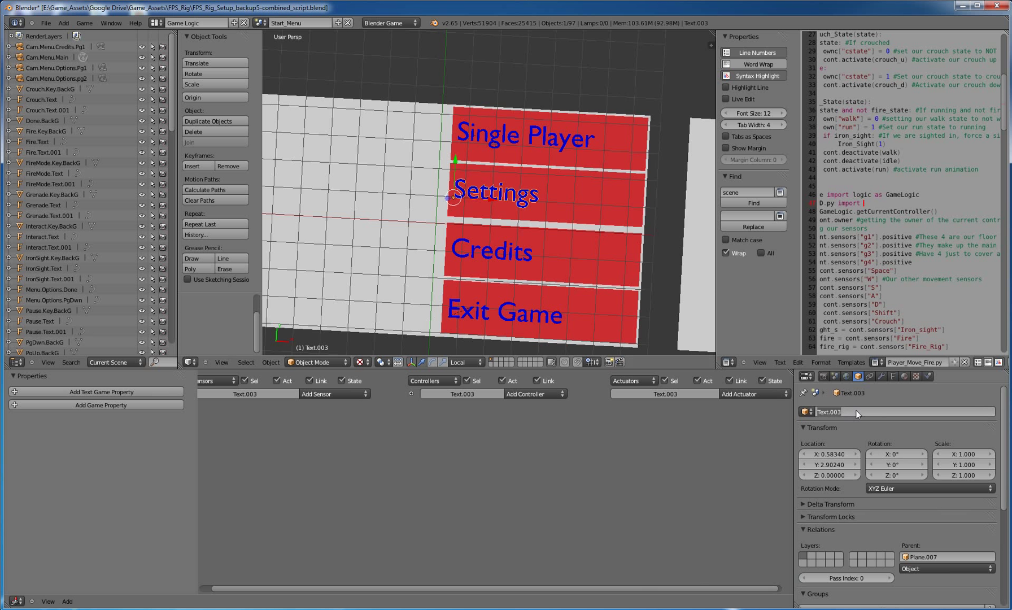
type("Me")
key("BackSpace")
type("Settings")
key("Return")
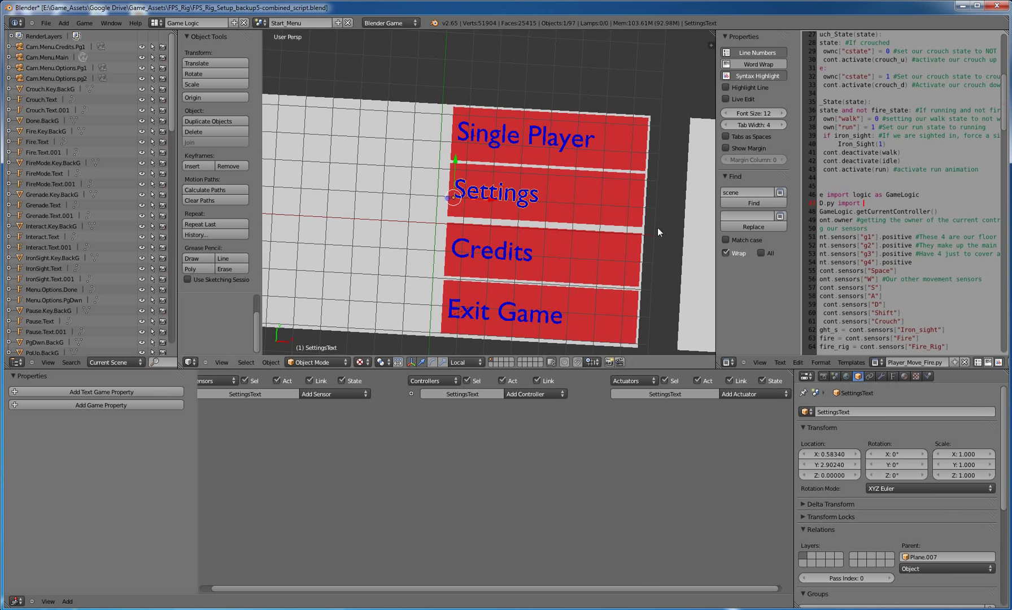
middle_click_drag(529, 236, 376, 193)
scroll(529, 225, "down", 2)
scroll(535, 230, "up", 2)
Select the red Controls plane Plane.012 and center the view on it
scroll(495, 218, "up", 2)
scroll(495, 205, "down", 2)
scroll(485, 198, "up", 3)
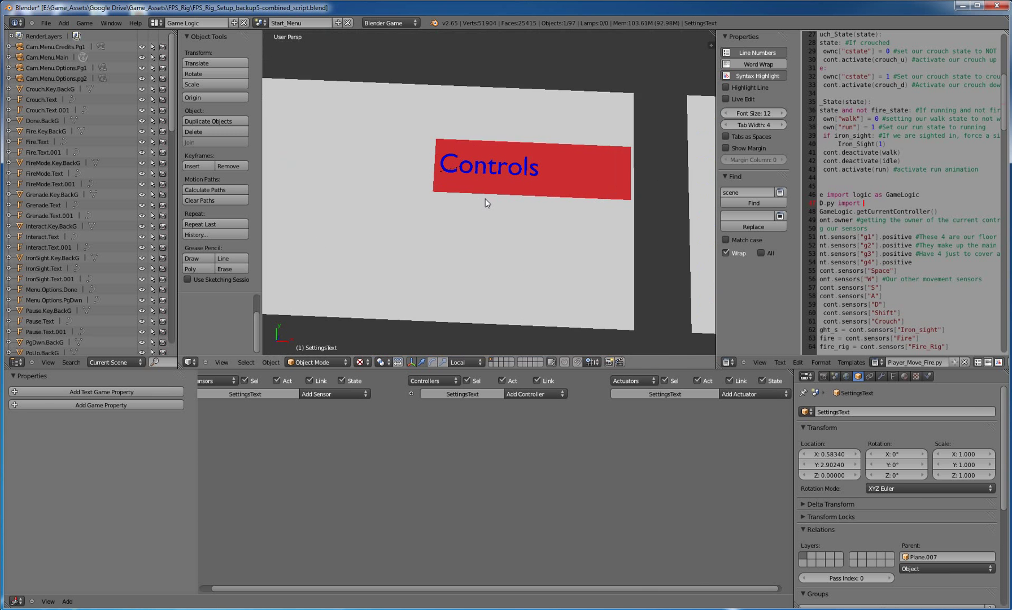
scroll(490, 181, "up", 2)
right_click(513, 155)
scroll(513, 158, "down", 1)
scroll(513, 158, "down", 4)
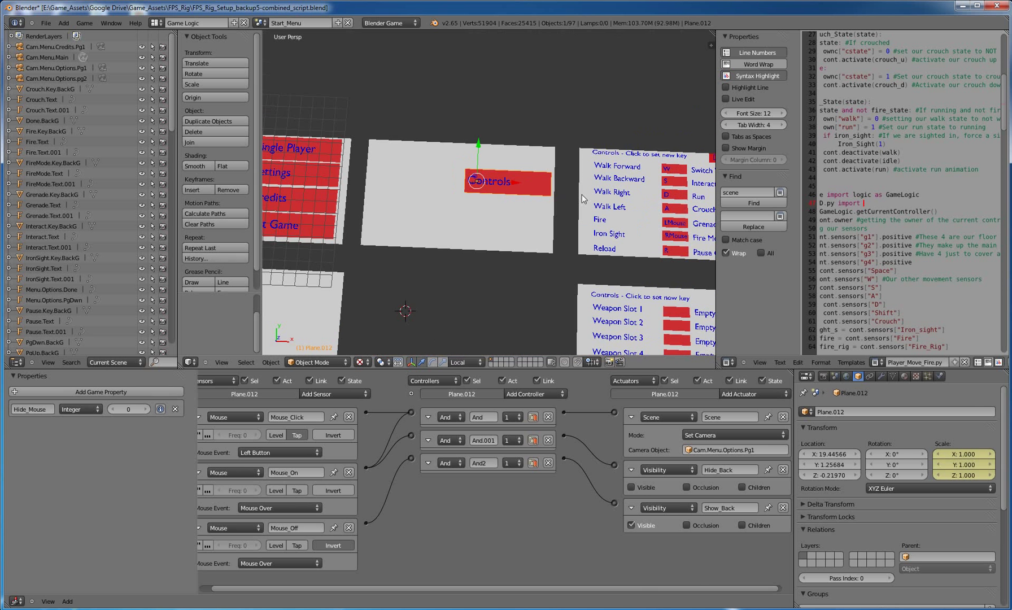
middle_click_drag(581, 194, 590, 175, "shift")
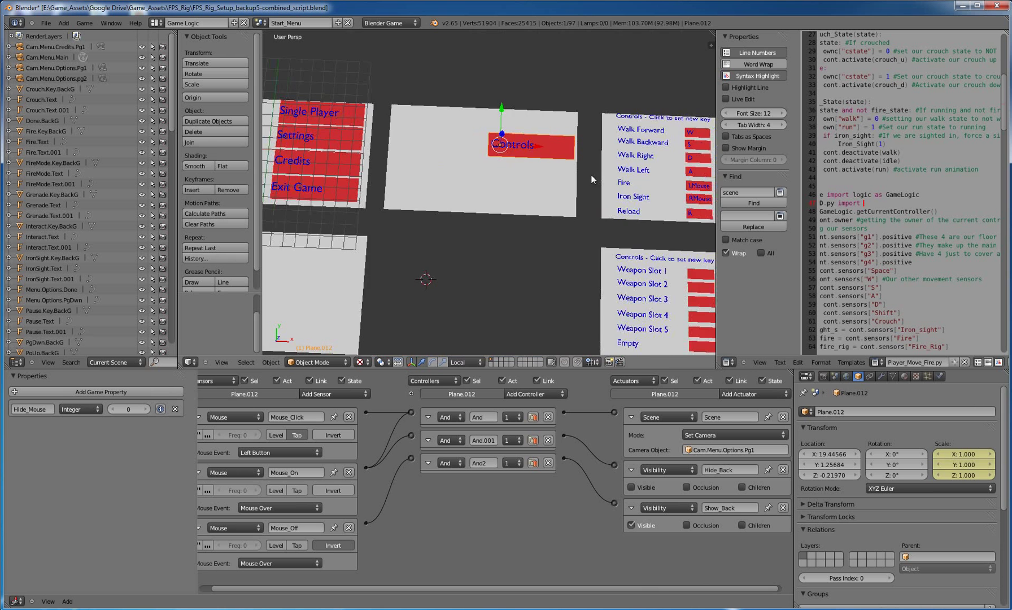
middle_click_drag(440, 161, 551, 206, "shift")
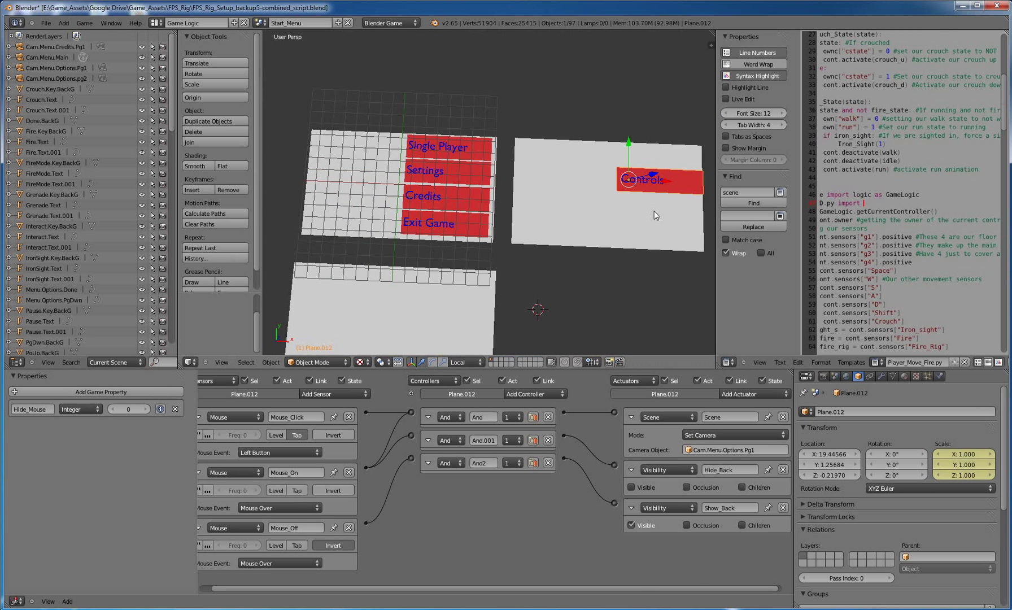
middle_click_drag(655, 214, 451, 199, "shift")
scroll(457, 186, "up", 3)
scroll(461, 173, "up", 2)
scroll(508, 235, "up", 2)
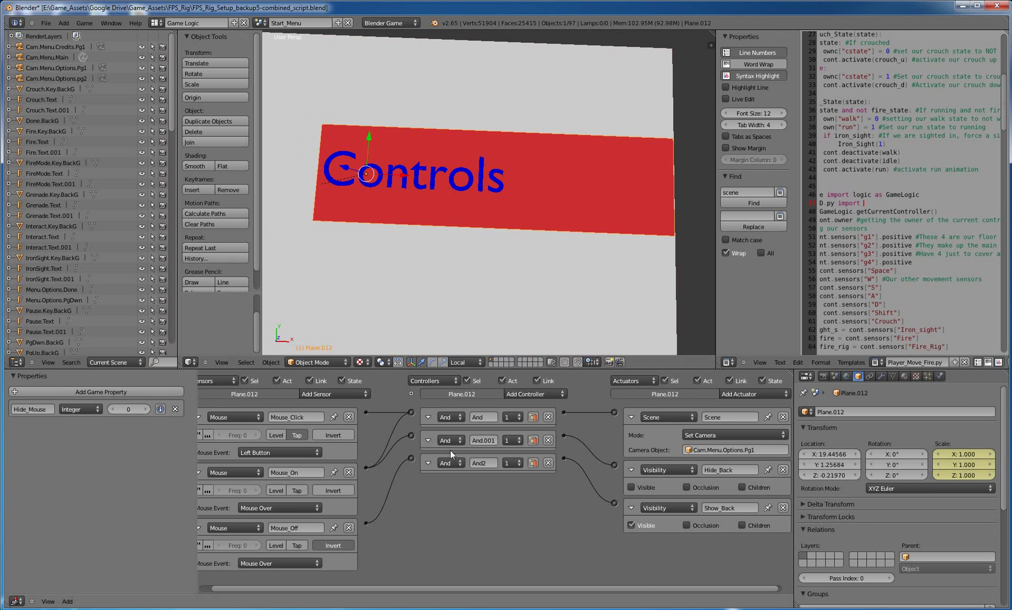
scroll(457, 495, "down", 1)
Maximize the Logic Editor and zoom in on Plane.012's Mouse_Click, Mouse_On and Mouse_Off bricks
key("ctrl+Up")
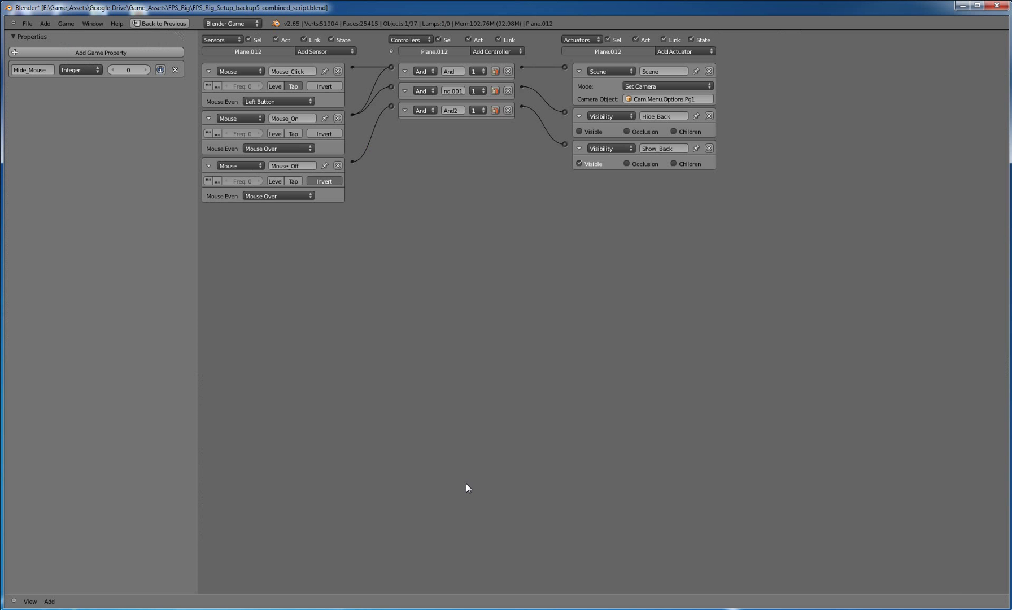
scroll(697, 190, "up", 2)
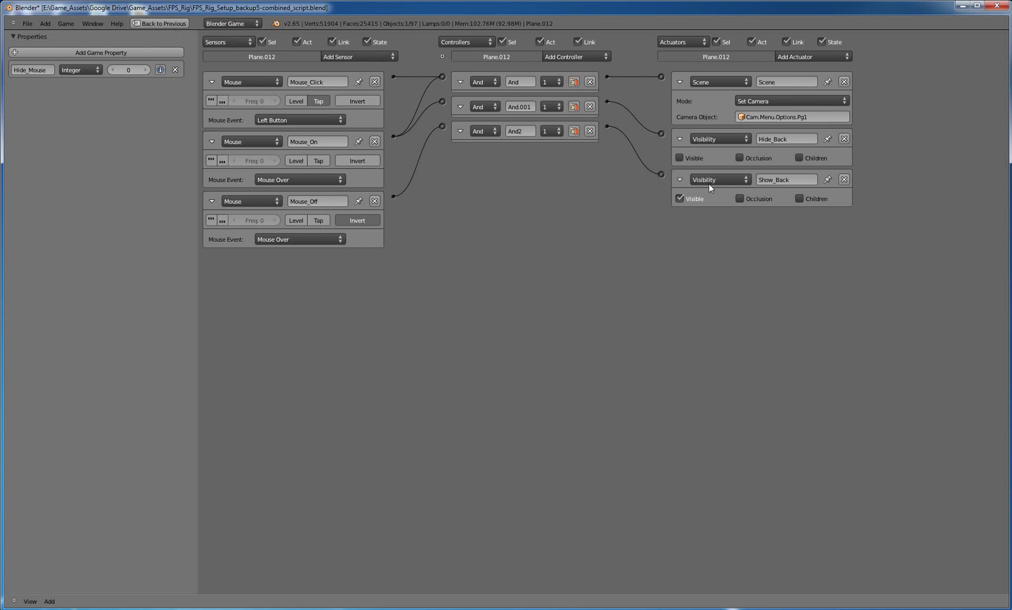
Restore the full layout, look through Cam.Menu.Main at the menu, and start the game
left_click(168, 24)
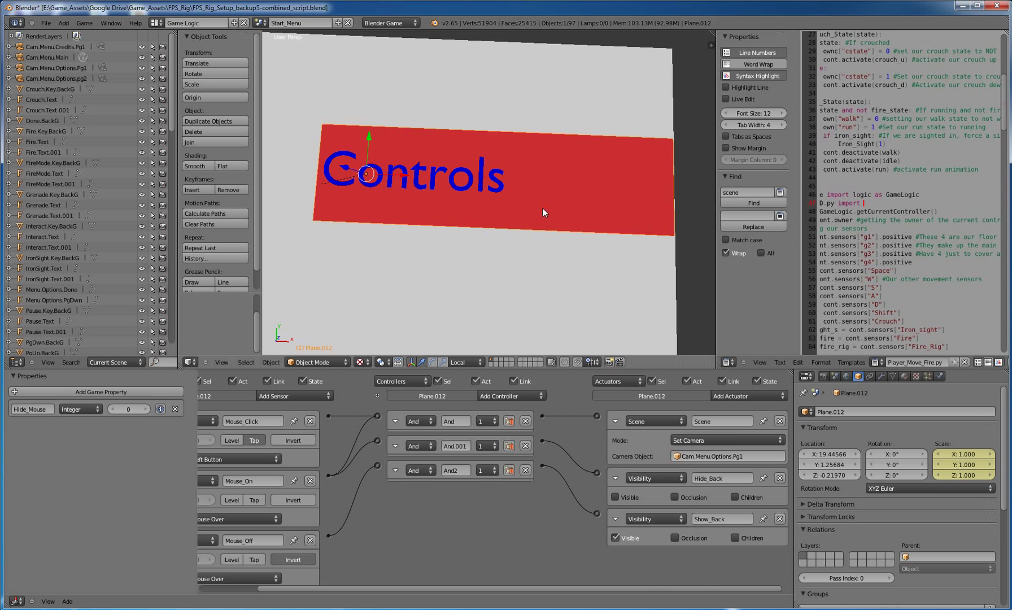
scroll(542, 213, "down", 10)
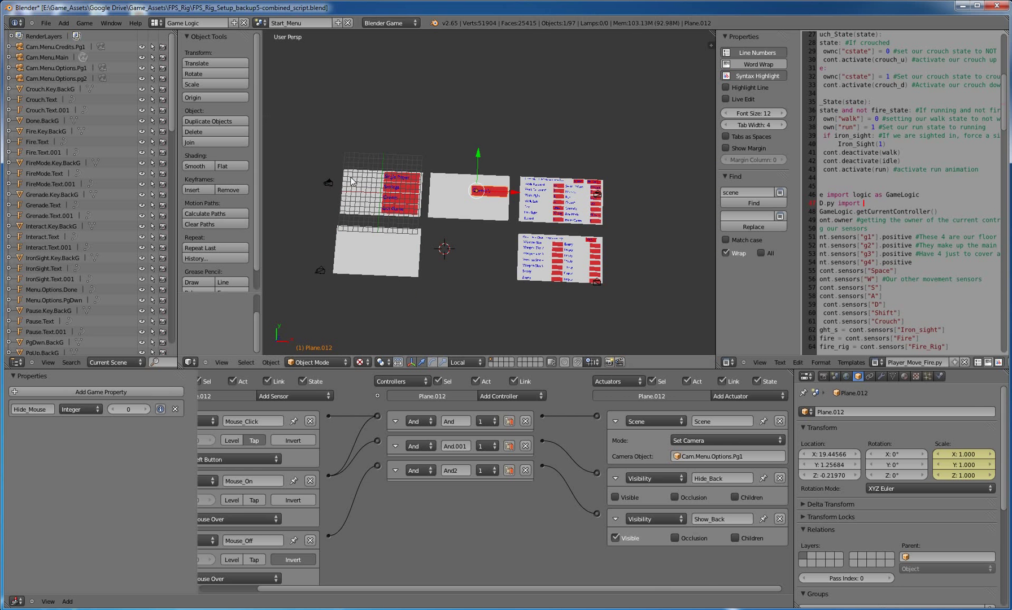
right_click(331, 183)
key("KP_0")
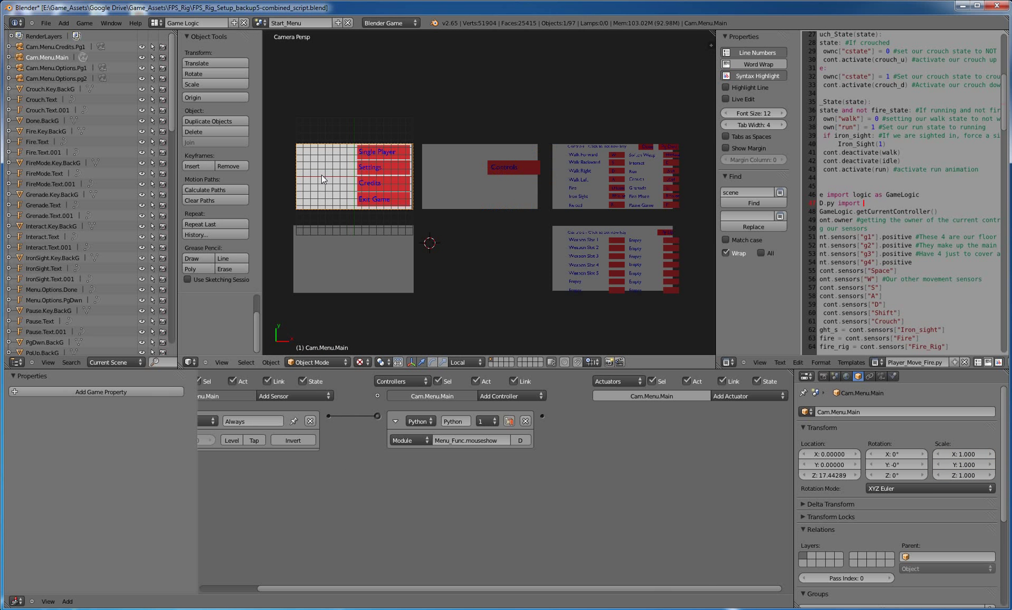
scroll(337, 156, "up", 5)
middle_click_drag(350, 179, 648, 241, "shift")
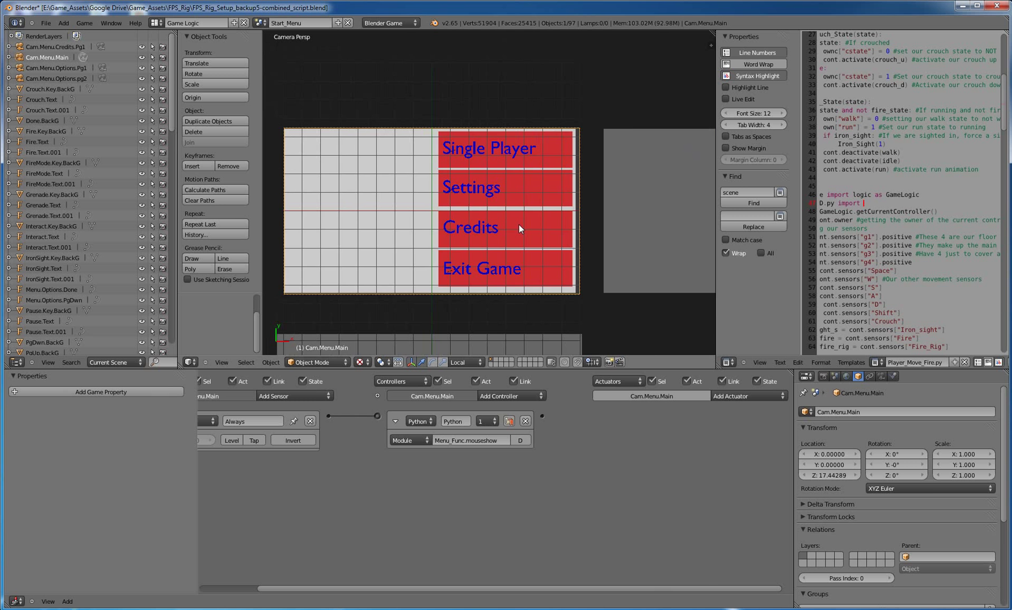
scroll(519, 228, "up", 3)
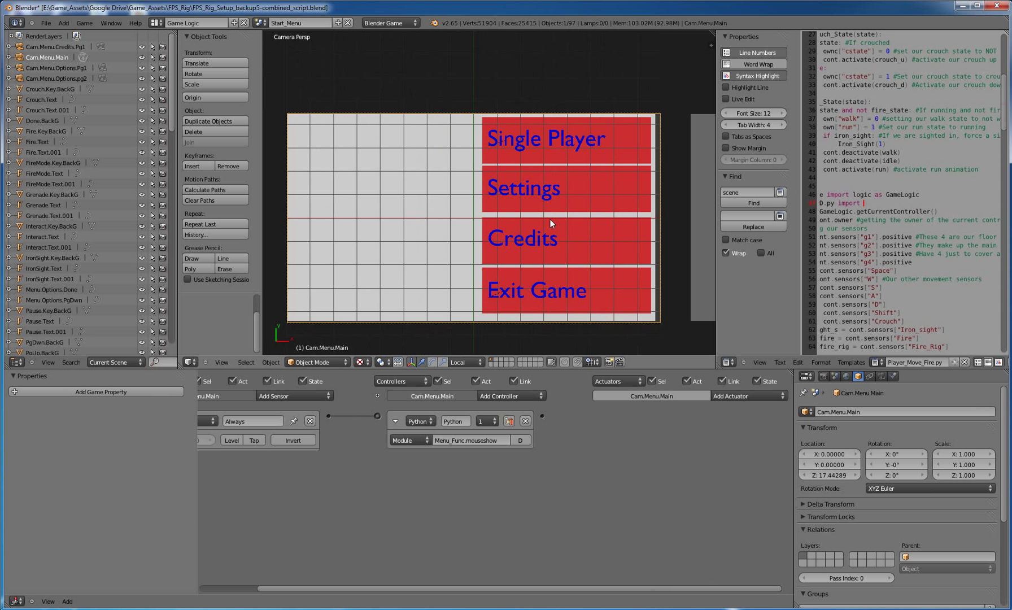
key("p")
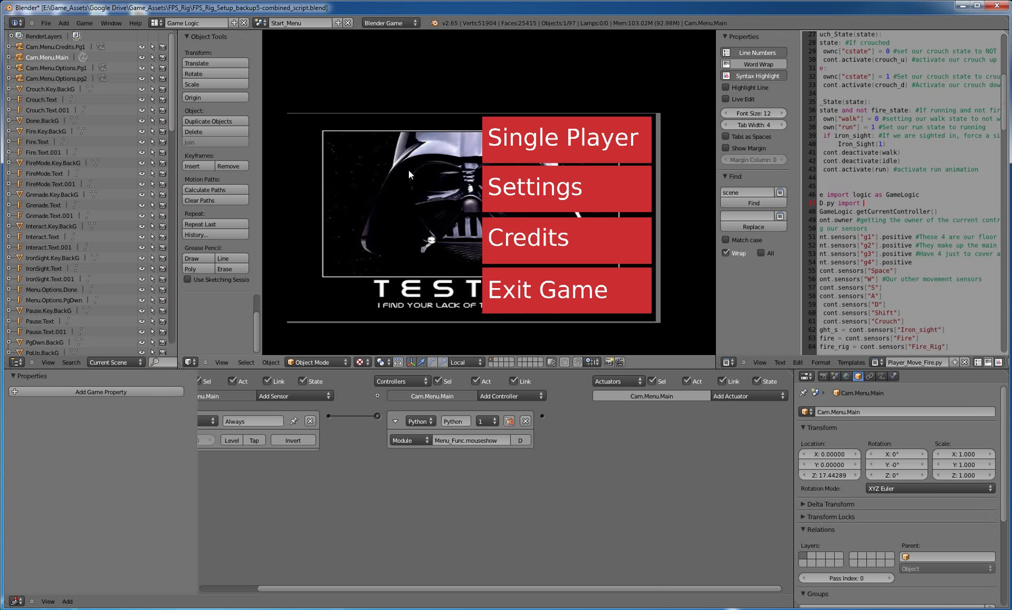
Stop the game and compare Plane.002 and Plane.007 logic, ending on Settings' Cam.Menu.Options.Pg1 switch
key("Escape")
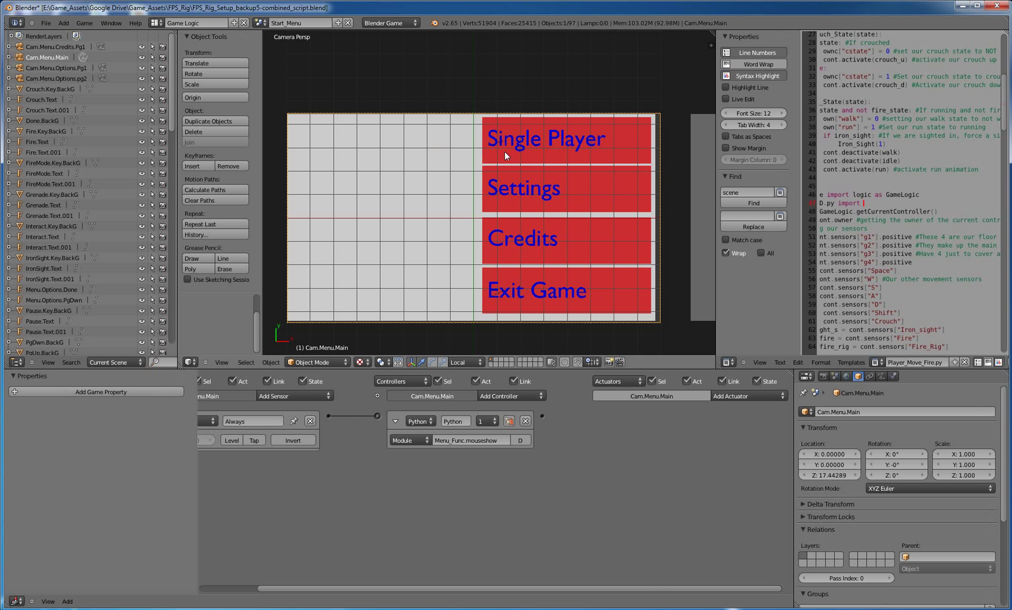
right_click(519, 153)
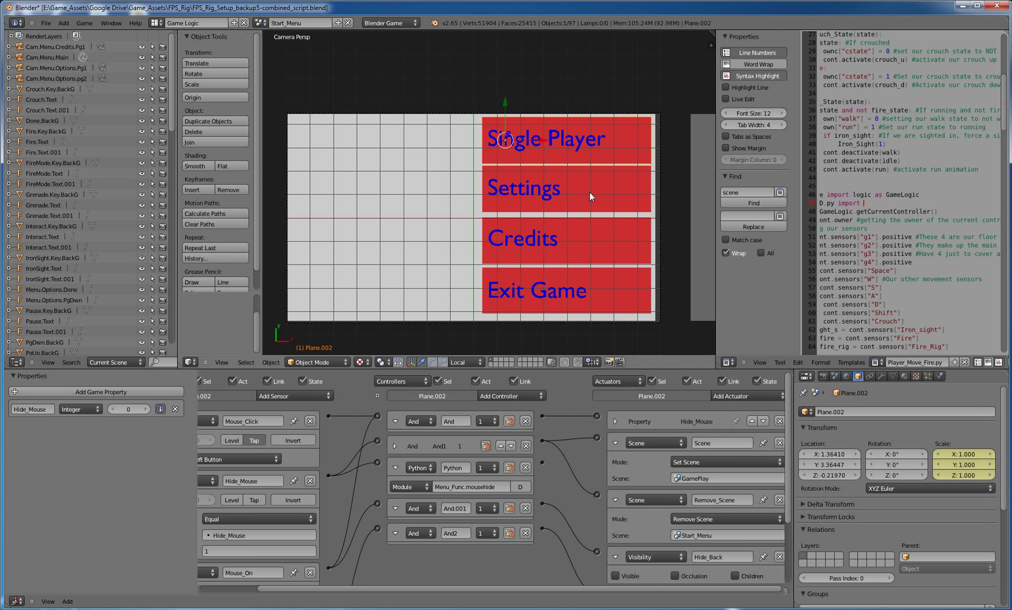
right_click(609, 203)
right_click(609, 147)
right_click(609, 186)
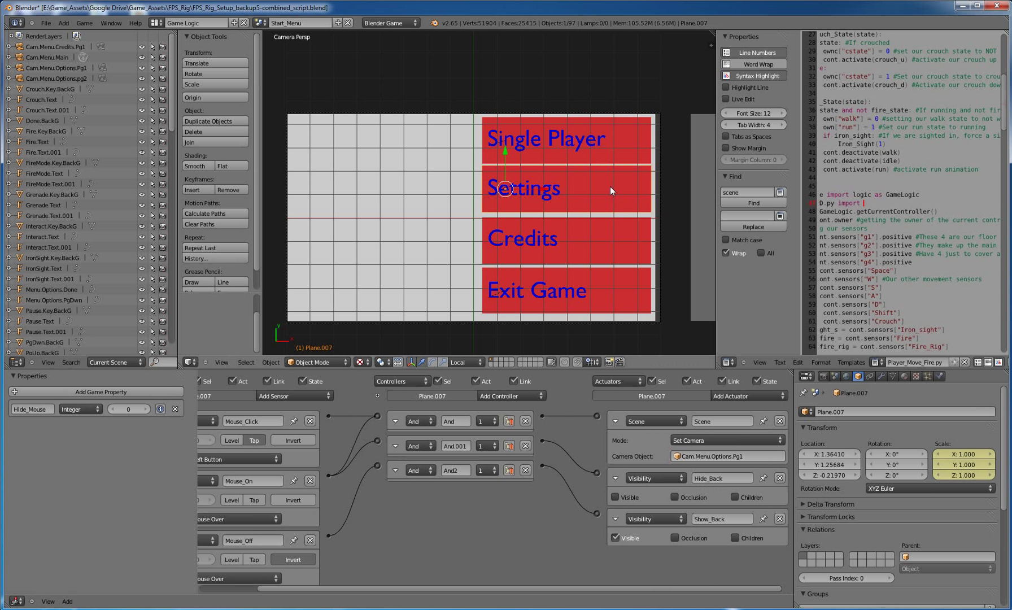
key("ctrl+Up")
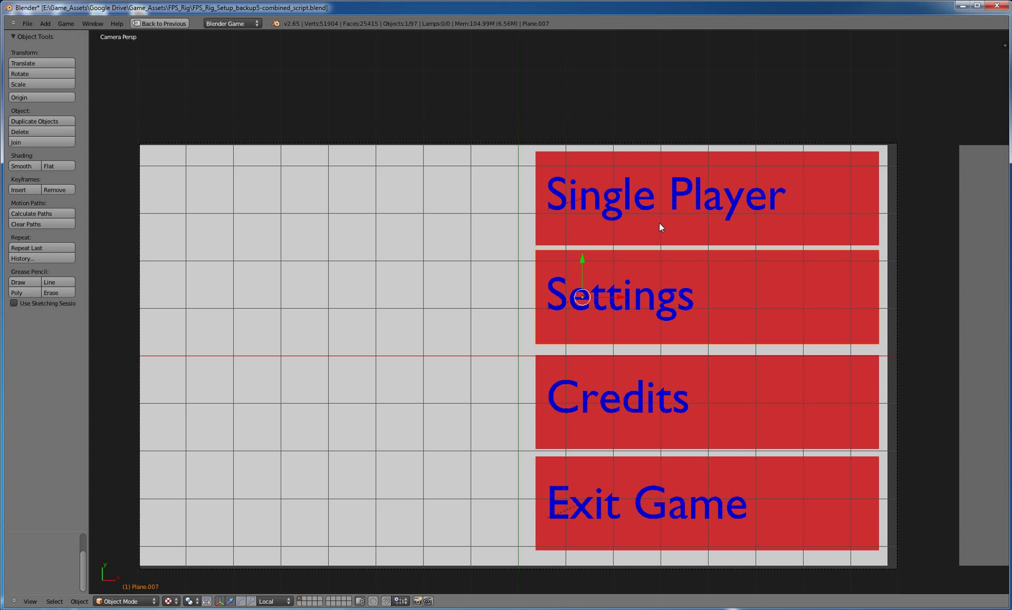
key("ctrl+Up")
key("ctrl+Up")
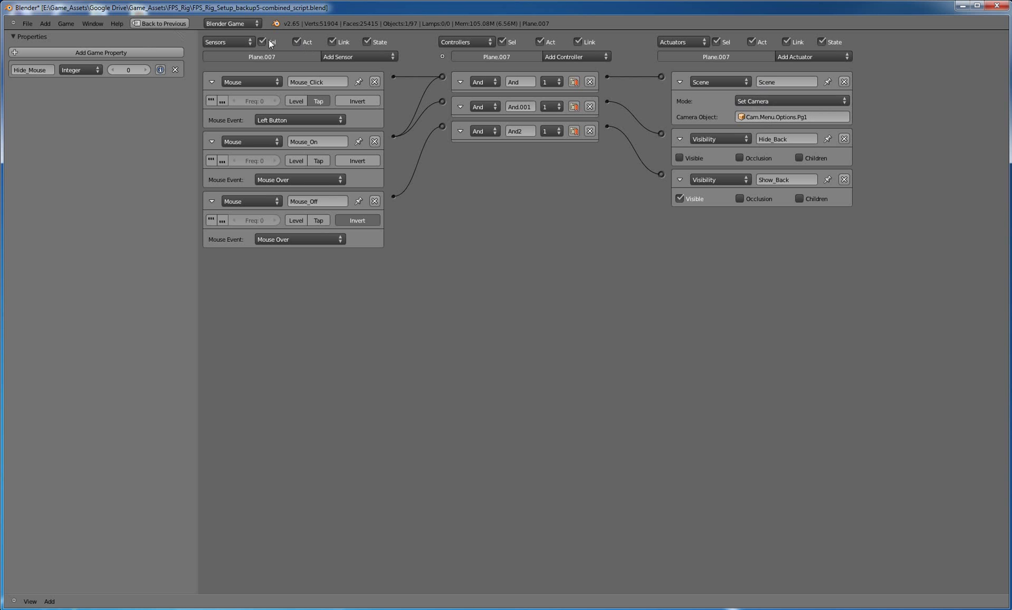
left_click(165, 25)
Check cameras Cam.Menu.Options.Pg1 and pg2, then look through Cam.Menu.Main at the menu planes
key("KP_0")
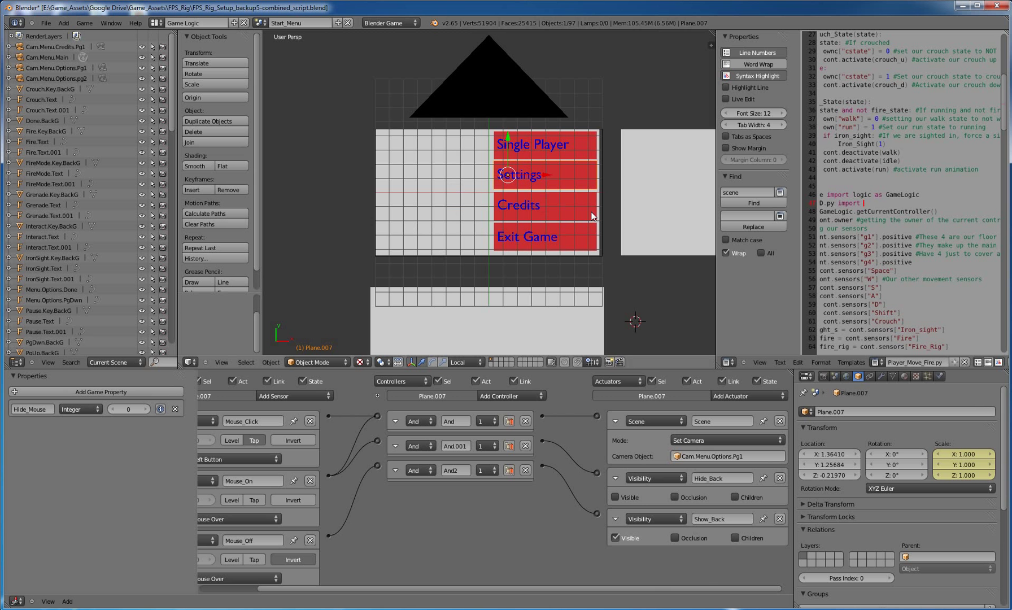
key("KP_0")
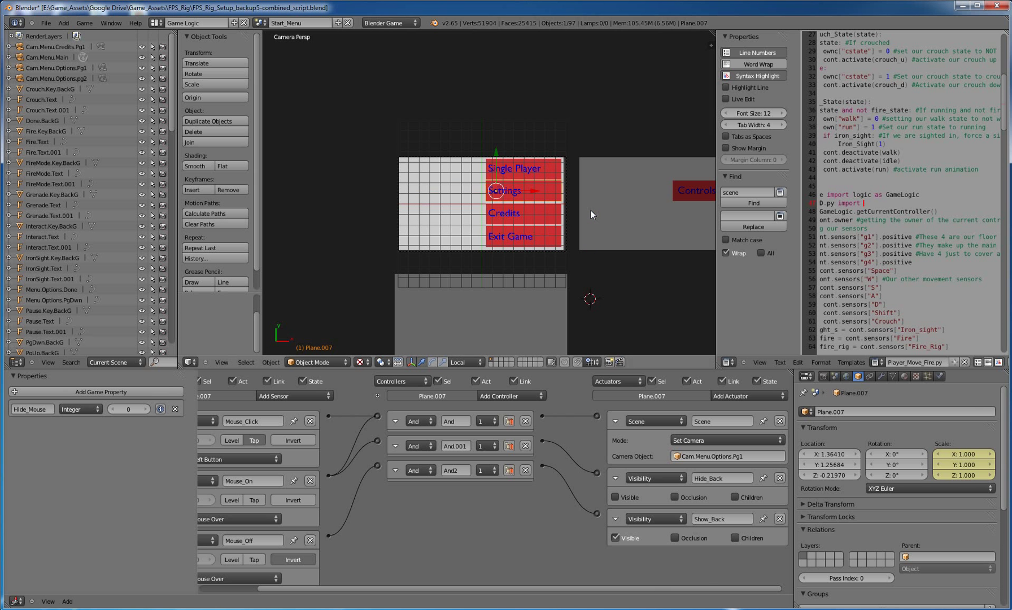
key("KP_0")
middle_click_drag(590, 210, 551, 271)
scroll(533, 175, "down", 4)
right_click(513, 149)
right_click(434, 144)
right_click(479, 171)
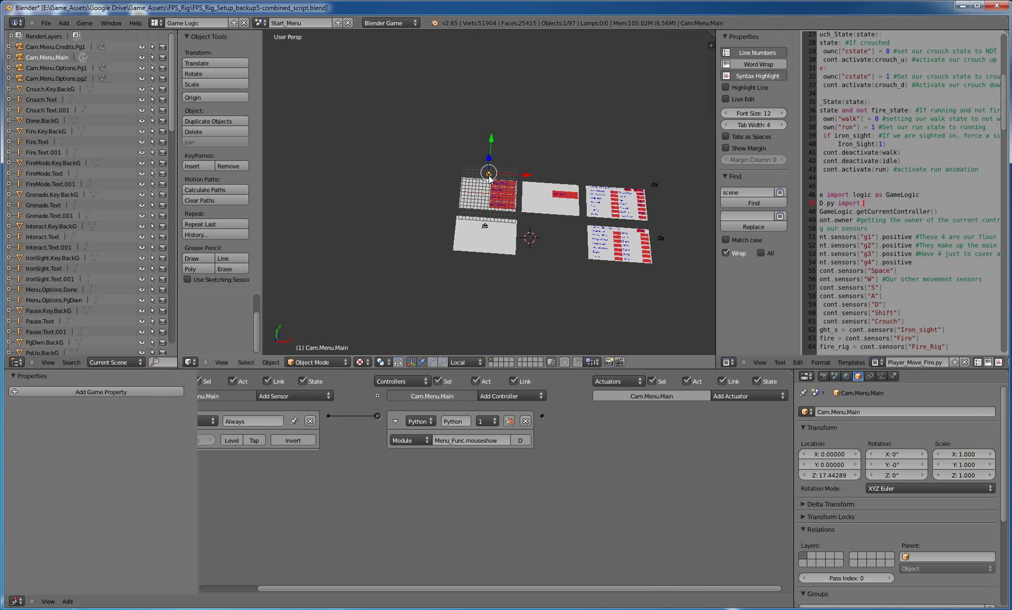
scroll(499, 204, "up", 2)
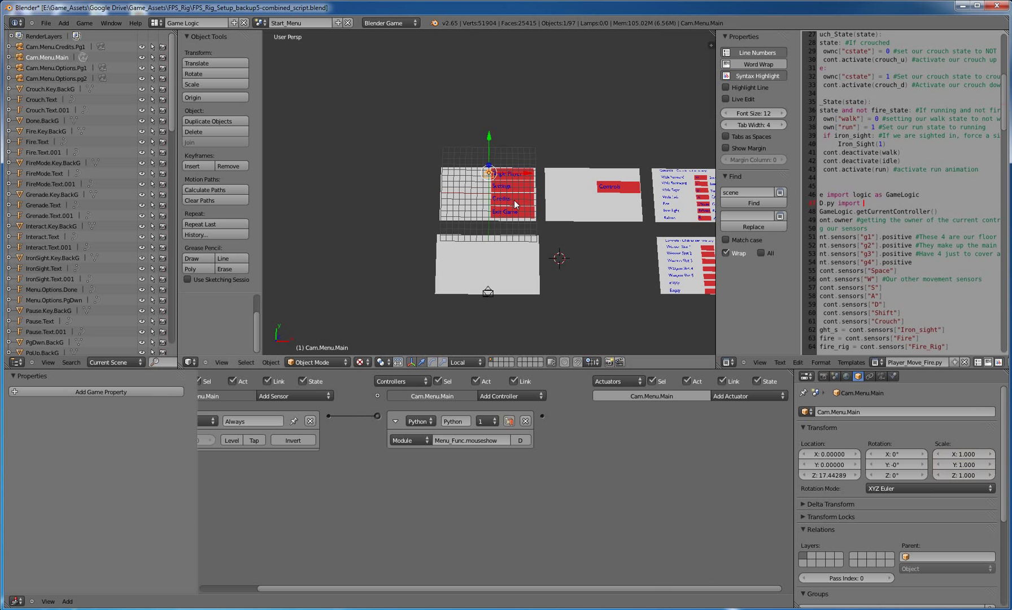
key("ctrl+KP_0")
scroll(514, 200, "up", 2)
scroll(513, 200, "up", 1)
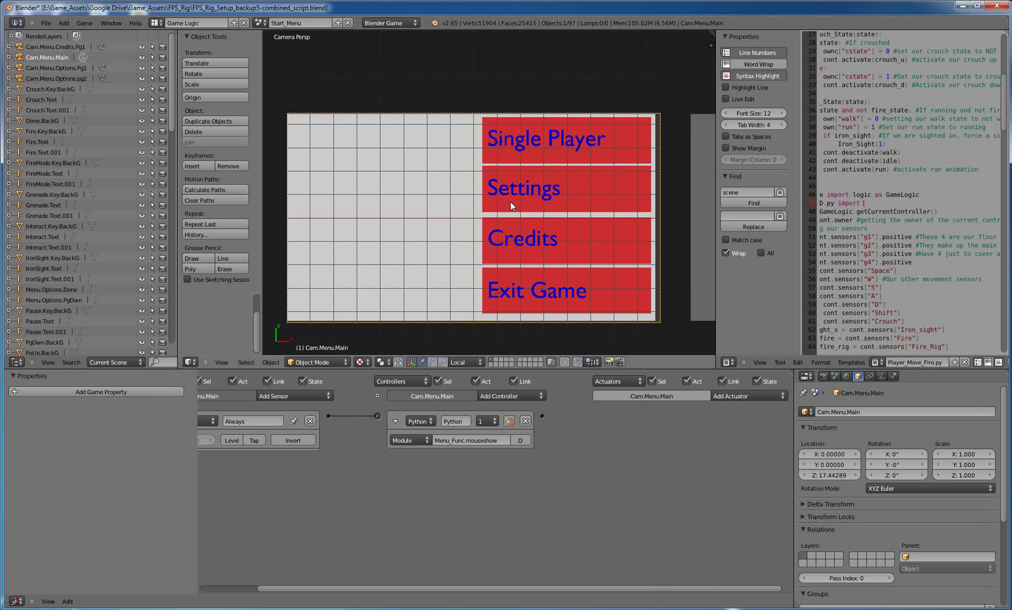
Start the game, open Settings, and keep D for Walk Right and LMouse for Fire
key("p")
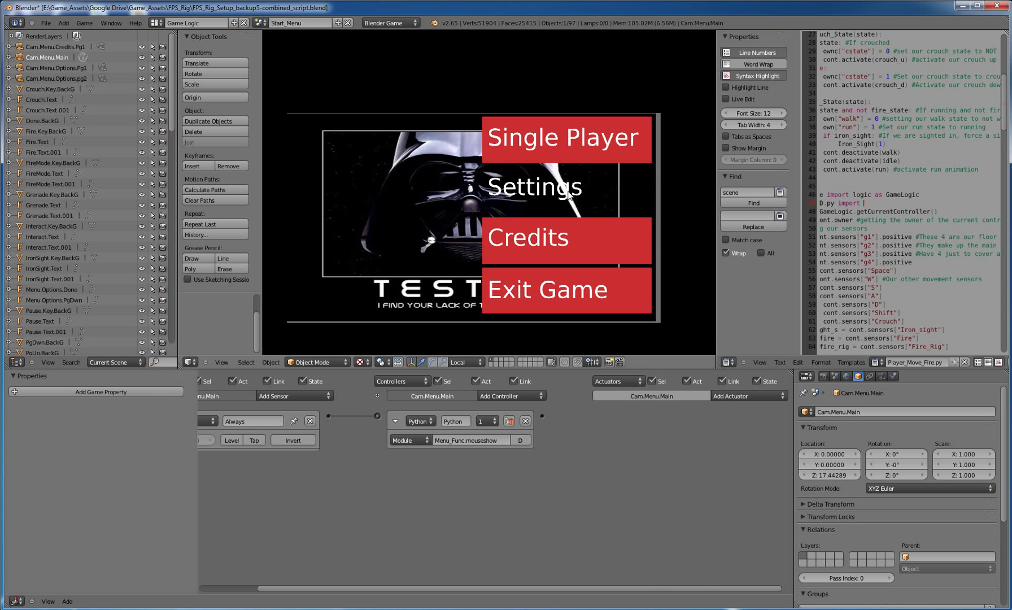
left_click(568, 193)
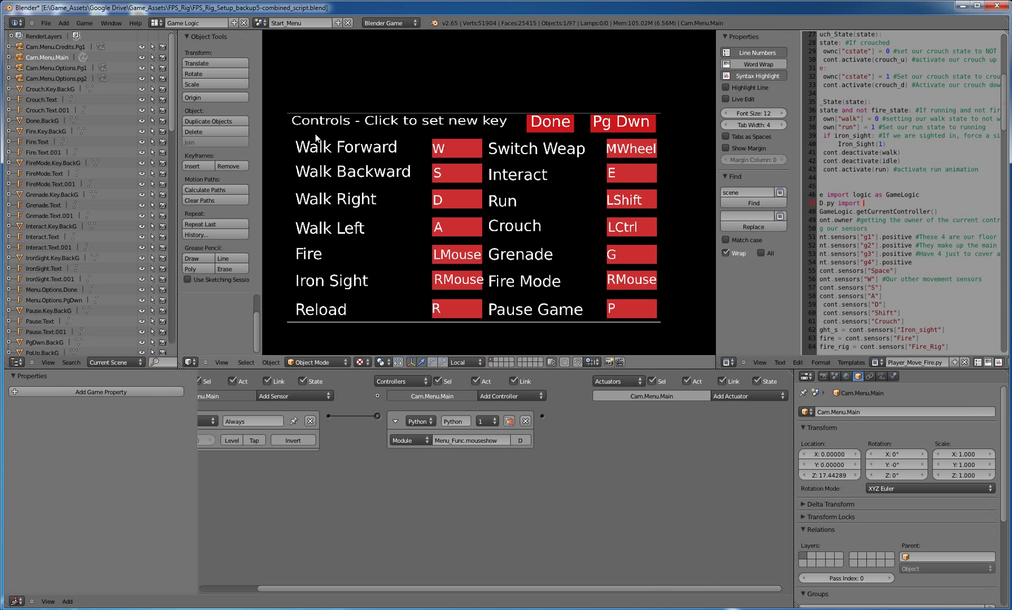
left_click(469, 201)
key("d")
left_click(461, 261)
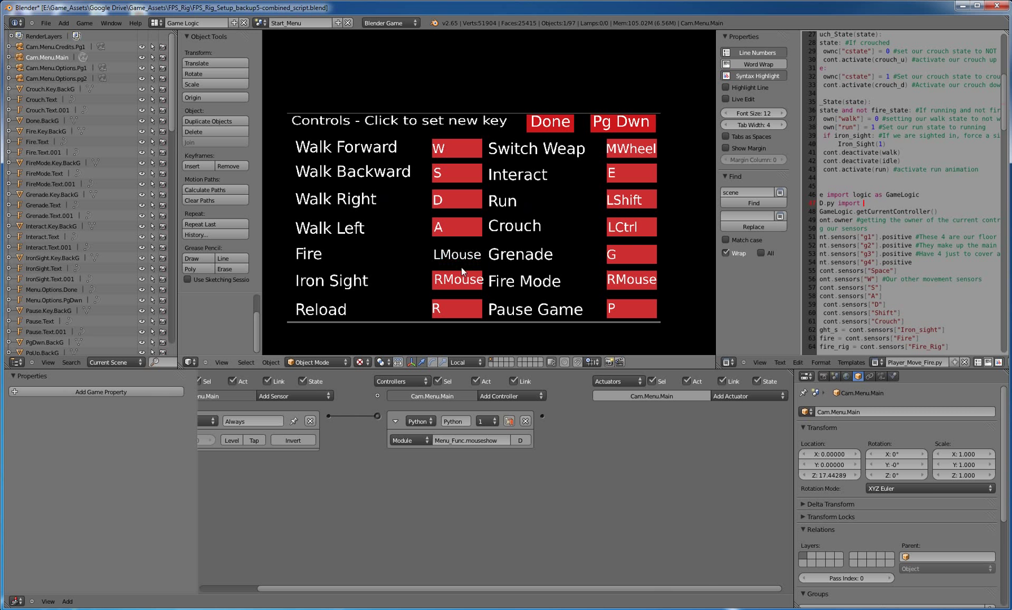
left_click(471, 279)
Page down to the weapon slot bindings, page back up, and choose Done
left_click(616, 123)
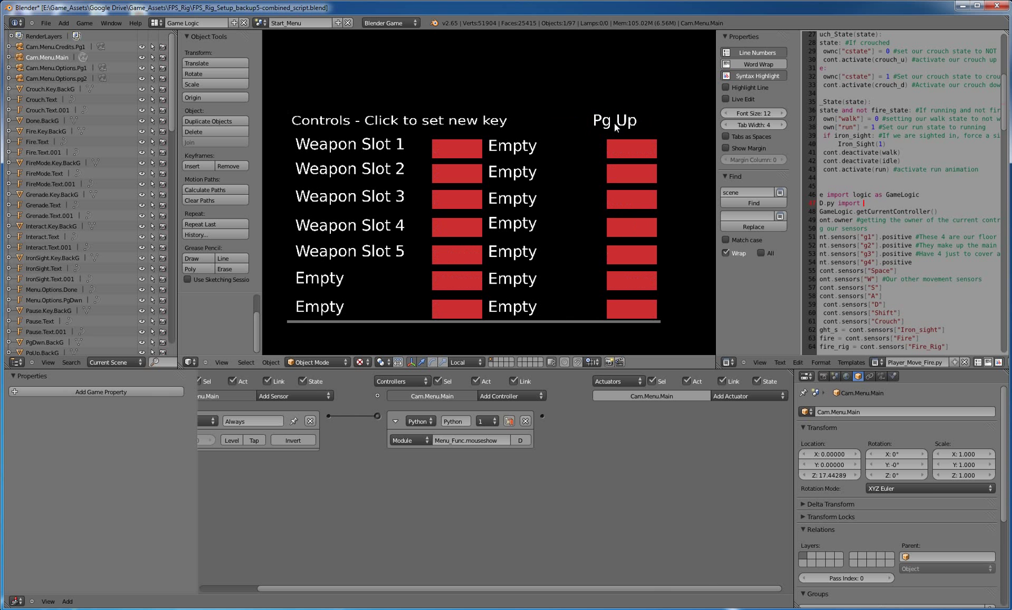
left_click(616, 124)
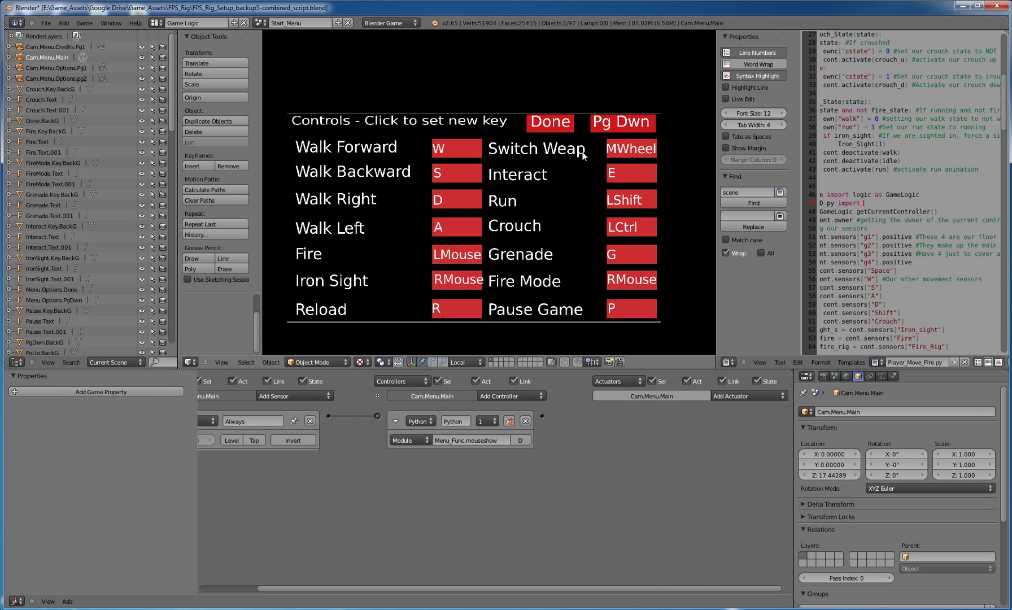
left_click(548, 130)
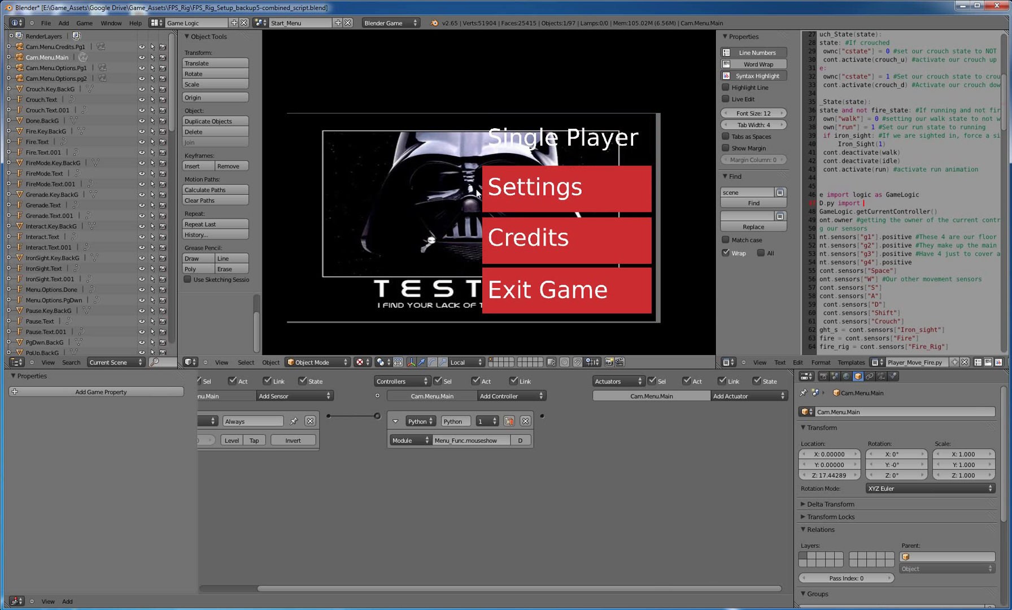
Stop the game and orbit to an oblique view of the menu planes
key("Escape")
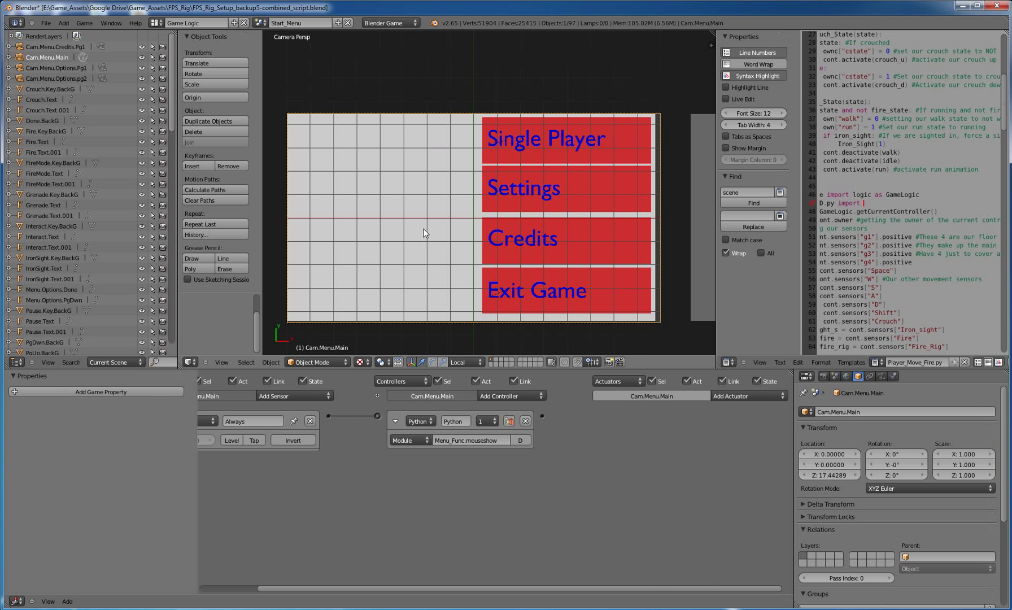
scroll(578, 234, "down", 4)
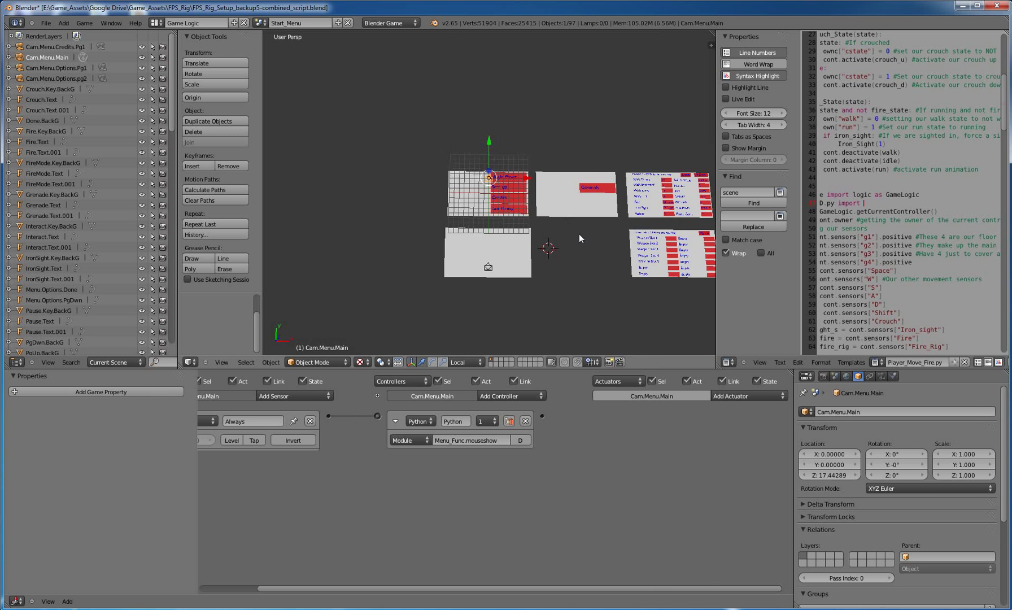
middle_click_drag(579, 234, 480, 241)
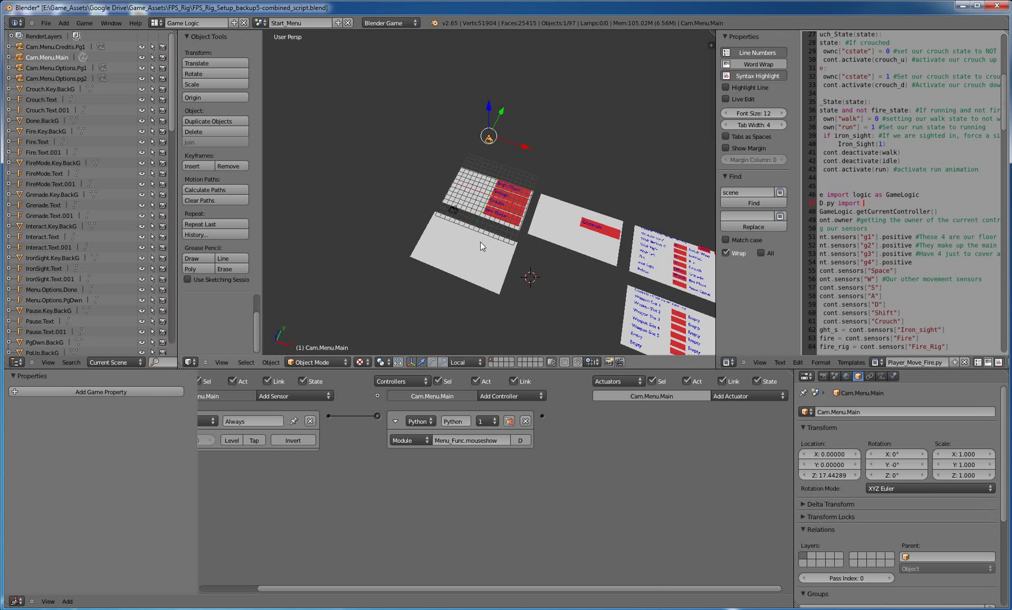
middle_click_drag(614, 249, 462, 193)
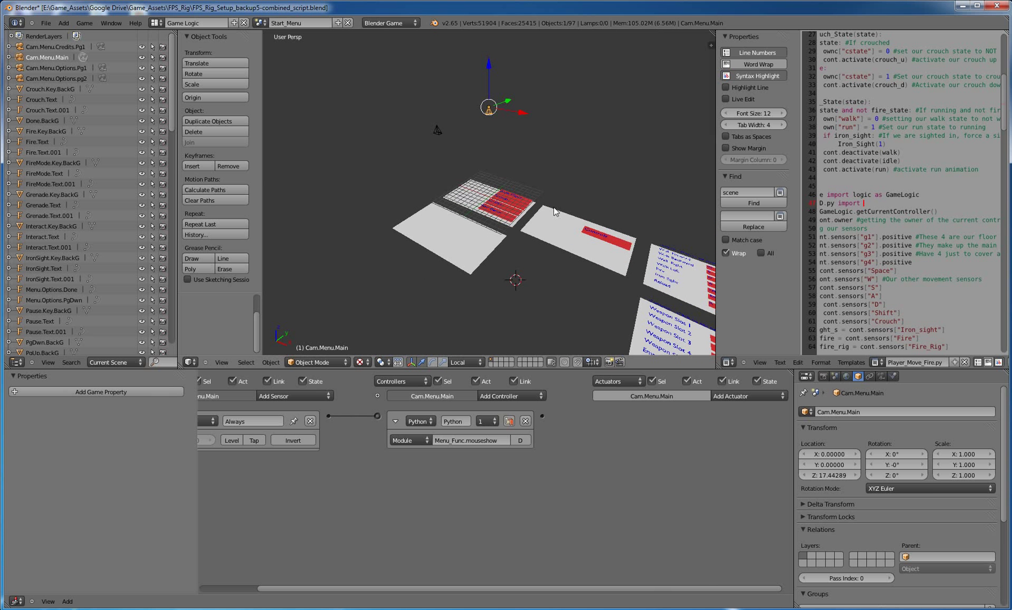
scroll(556, 248, "down", 3)
middle_click_drag(534, 259, 587, 293)
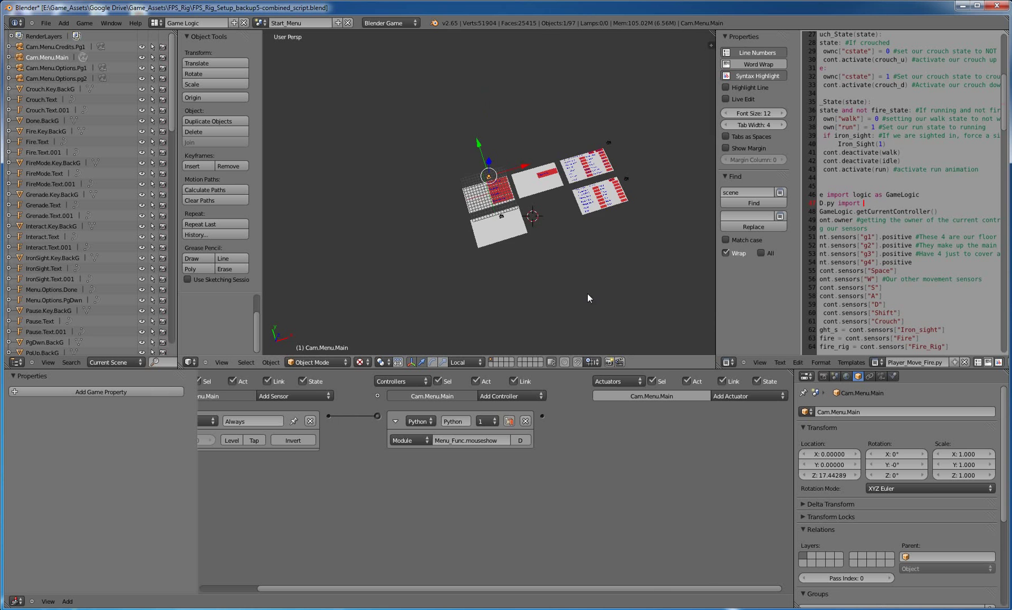
scroll(587, 293, "up", 6)
Bring the Controls plane into view and select it to show its logic
middle_click_drag(410, 281, 520, 200)
scroll(519, 200, "up", 3)
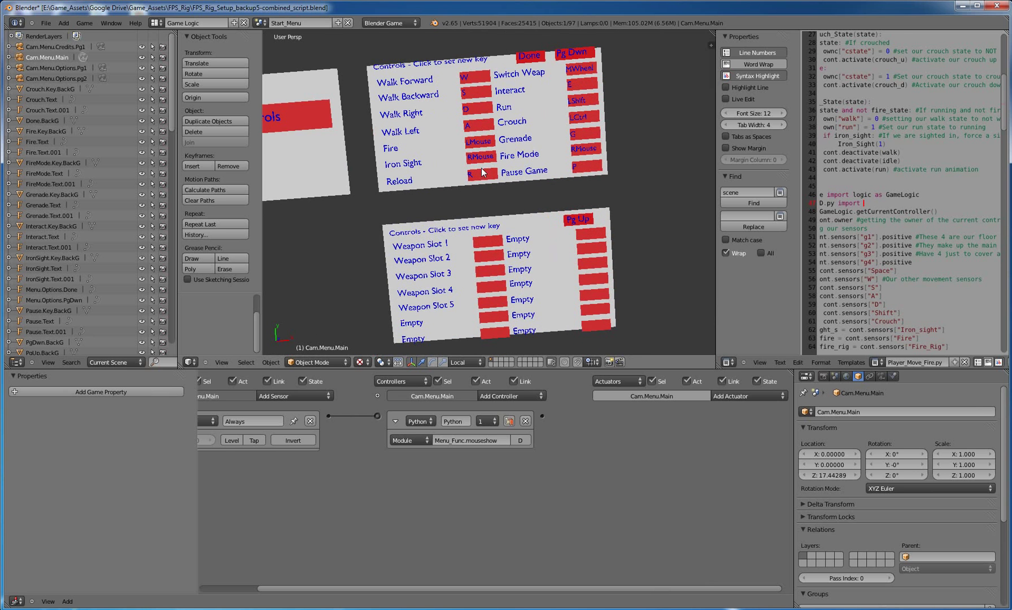
middle_click_drag(569, 131, 555, 132)
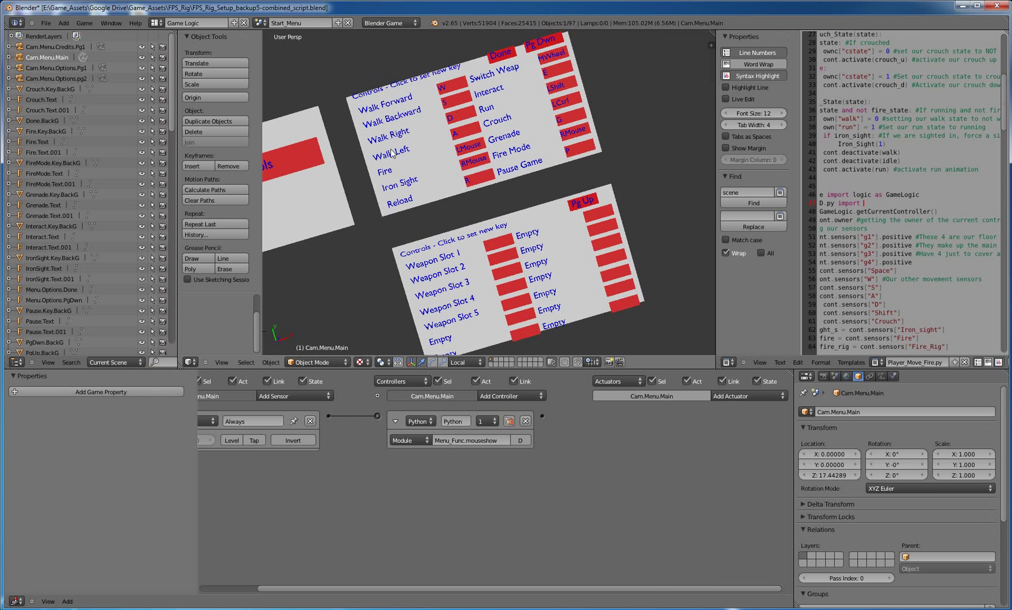
middle_click_drag(308, 136, 460, 131, "shift")
right_click(460, 132)
middle_click_drag(420, 198, 538, 162, "shift")
Select the Single Player plane, check the scene list, view through the camera, and maximize the Logic Editor
right_click(538, 162)
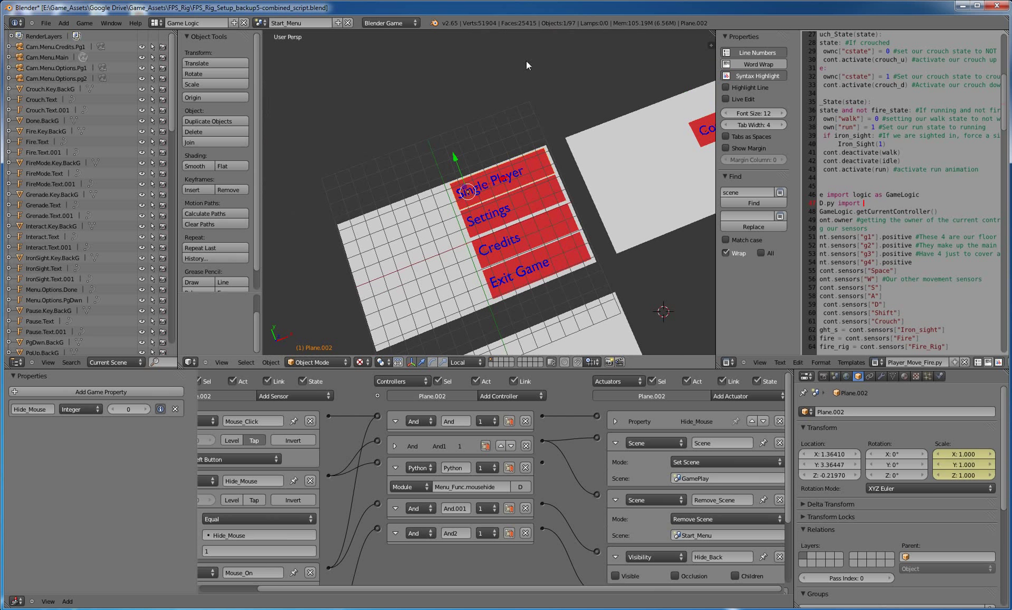
left_click(261, 22)
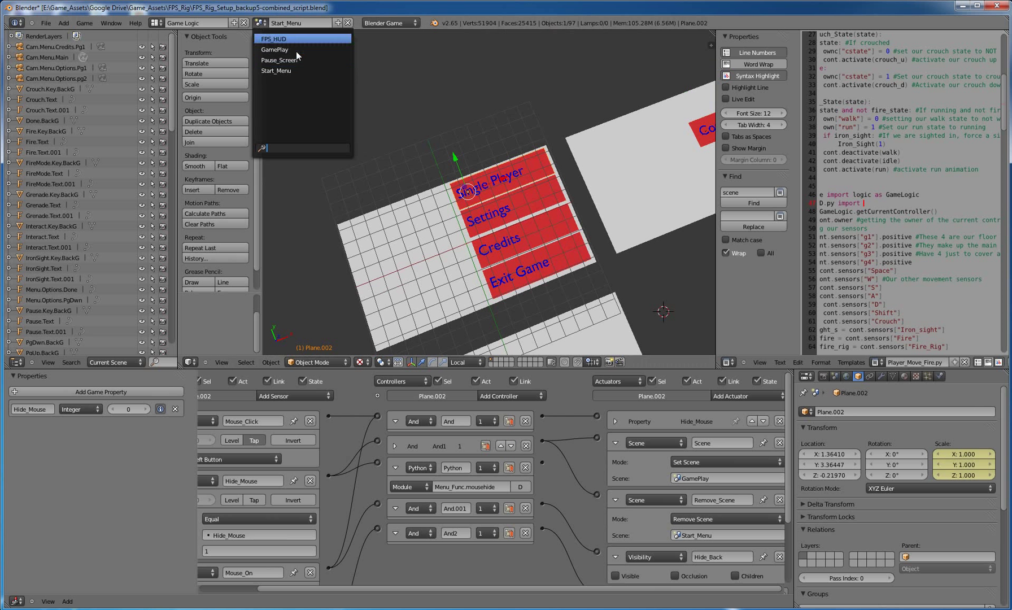
scroll(648, 154, "down", 3)
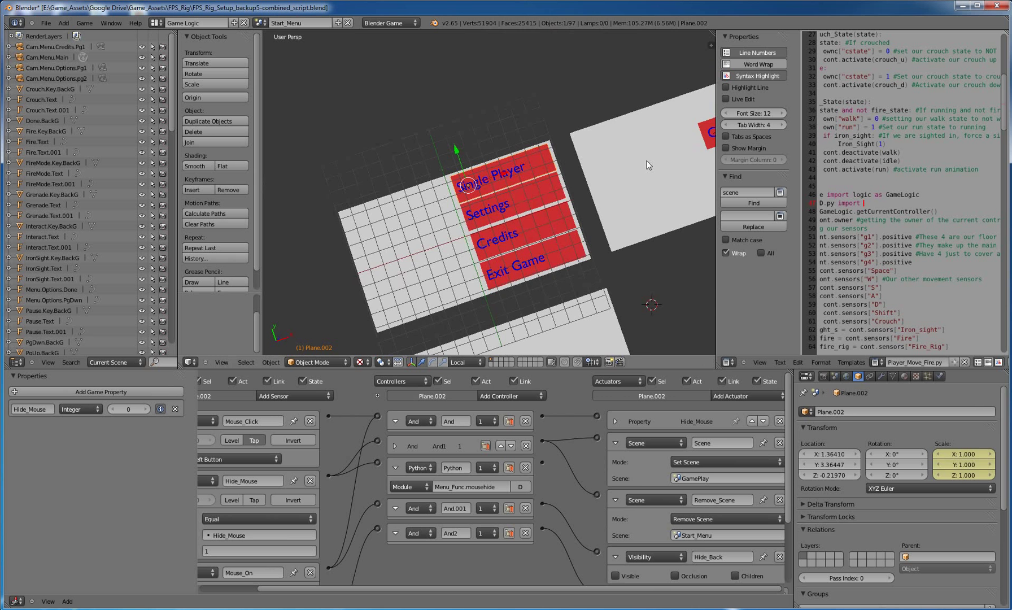
key("KP_0")
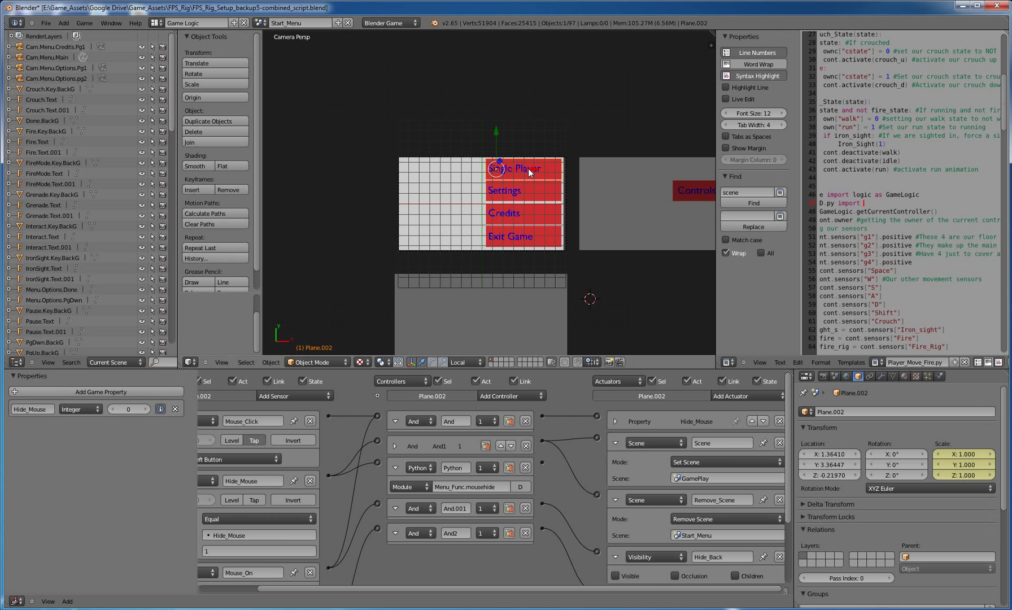
scroll(527, 168, "up", 2)
scroll(527, 168, "up", 2)
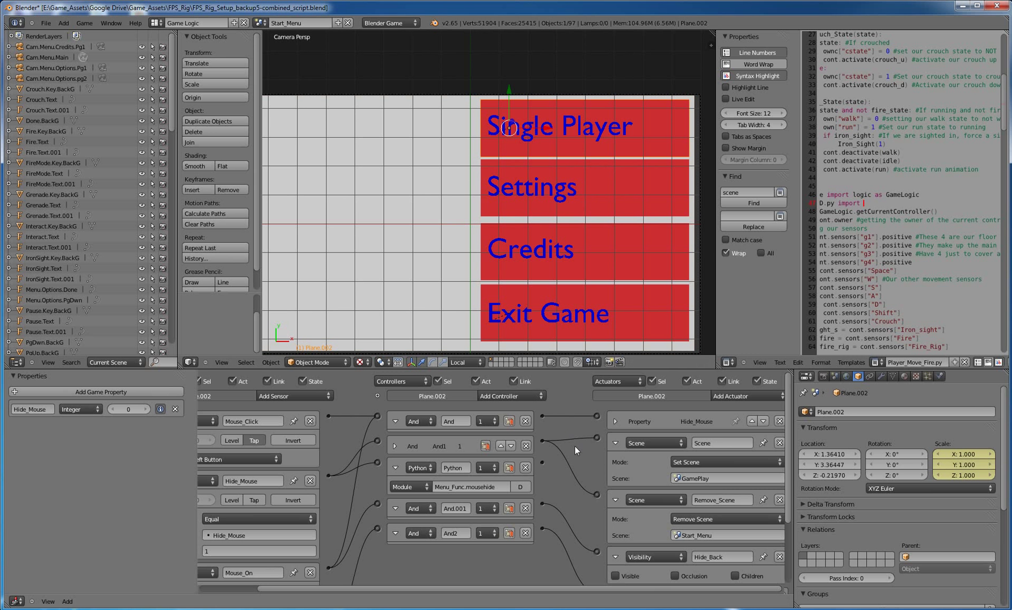
key("ctrl+Up")
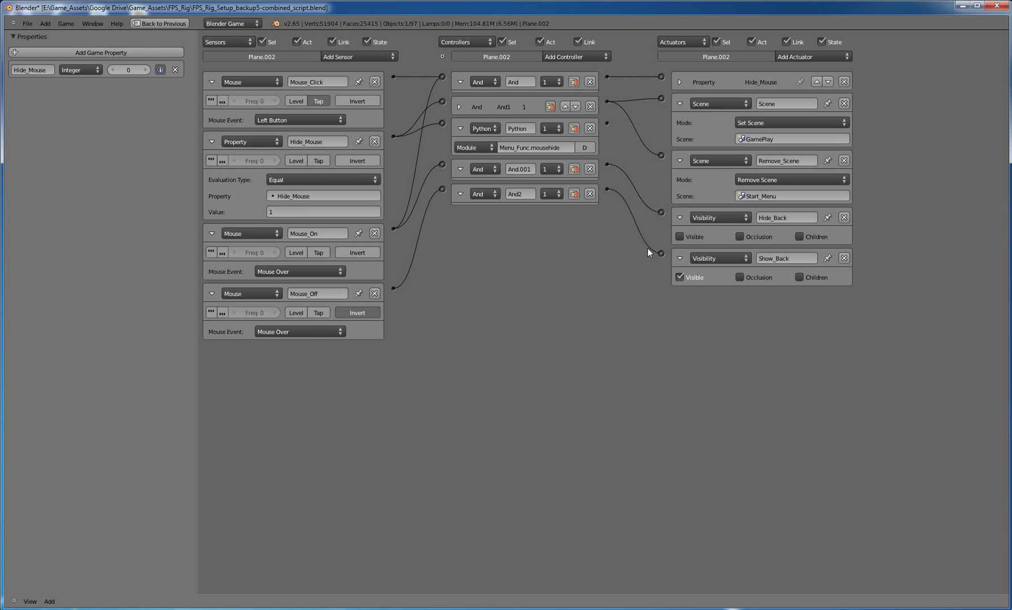
Restore the full layout and look through the options camera Cam.Menu.Options.Pg1
left_click(145, 24)
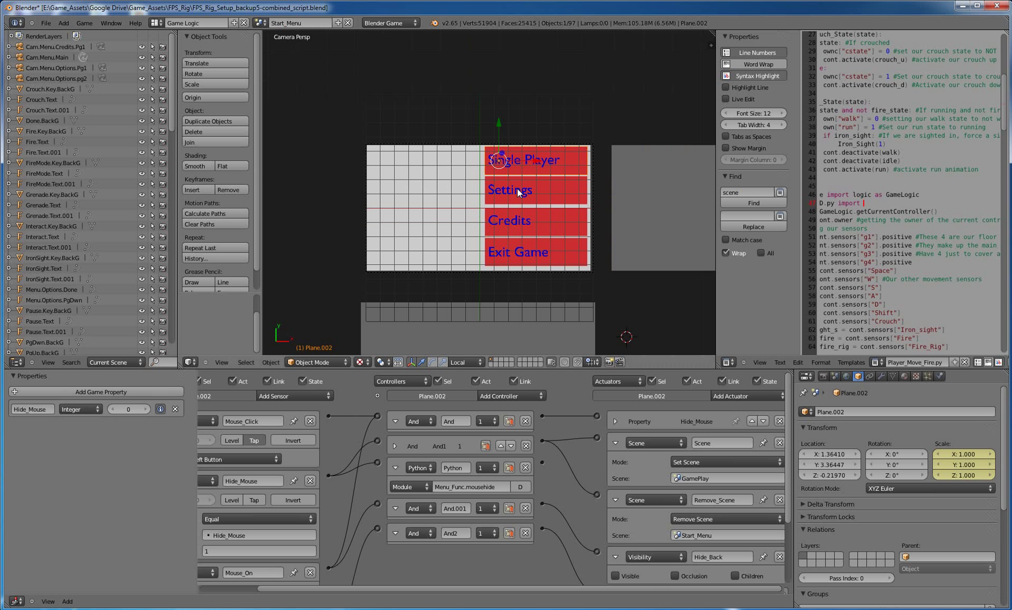
middle_click_drag(489, 174, 452, 254)
right_click(446, 248)
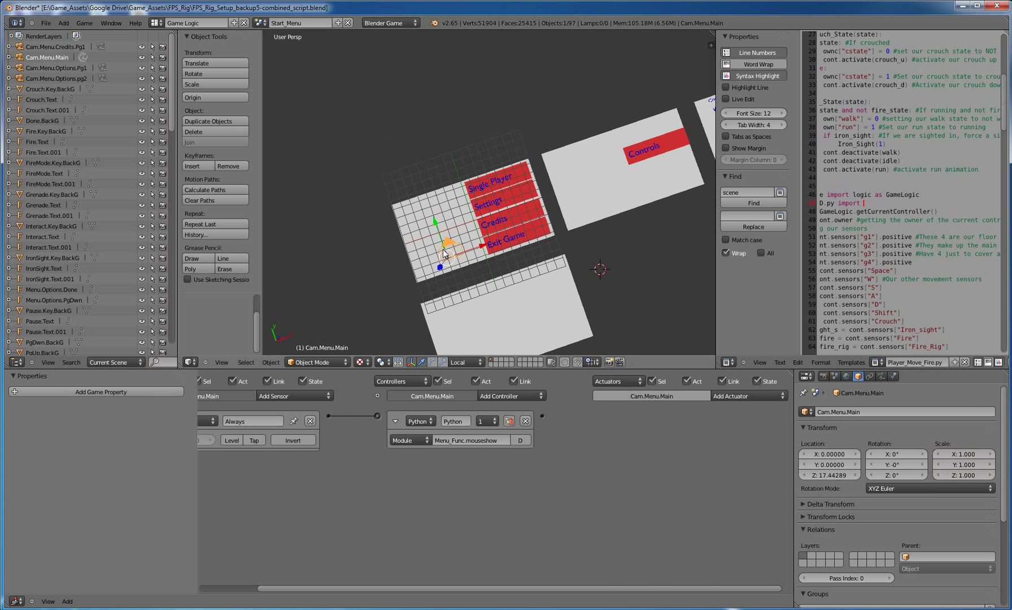
scroll(634, 187, "down", 4)
middle_click_drag(634, 186, 568, 139, "shift")
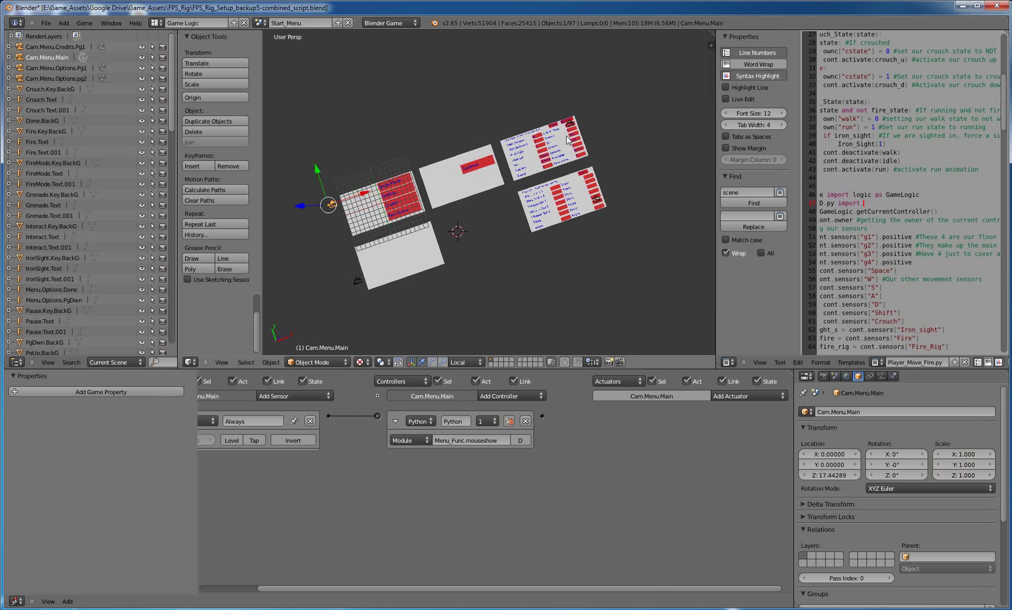
right_click(568, 128)
scroll(595, 143, "up", 2)
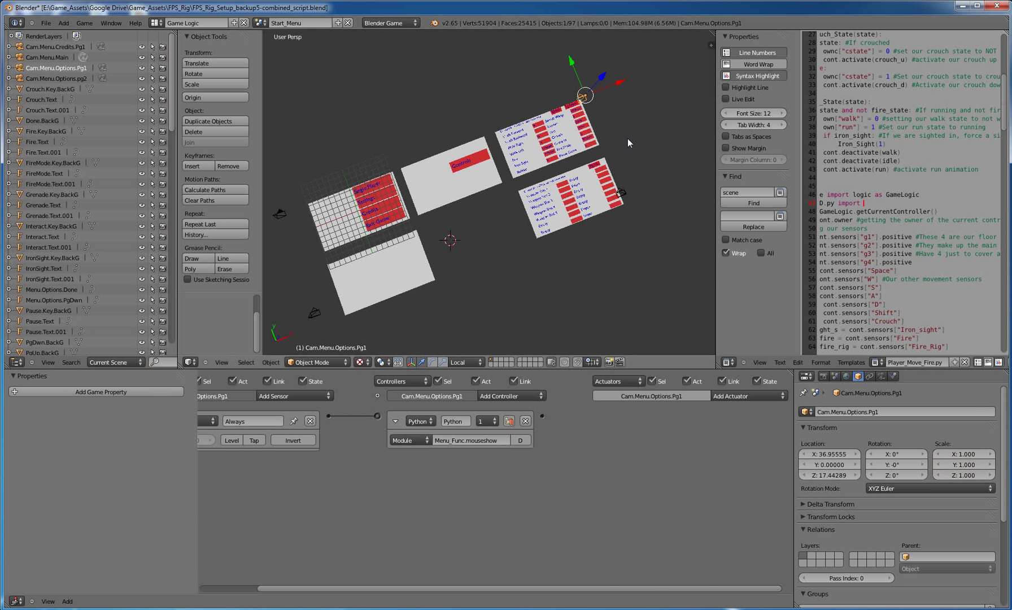
key("ctrl+KP_0")
Reselect Cam.Menu.Main and view through it to show its Always-to-mouseshow logic
middle_click_drag(628, 139, 353, 150)
right_click(365, 159)
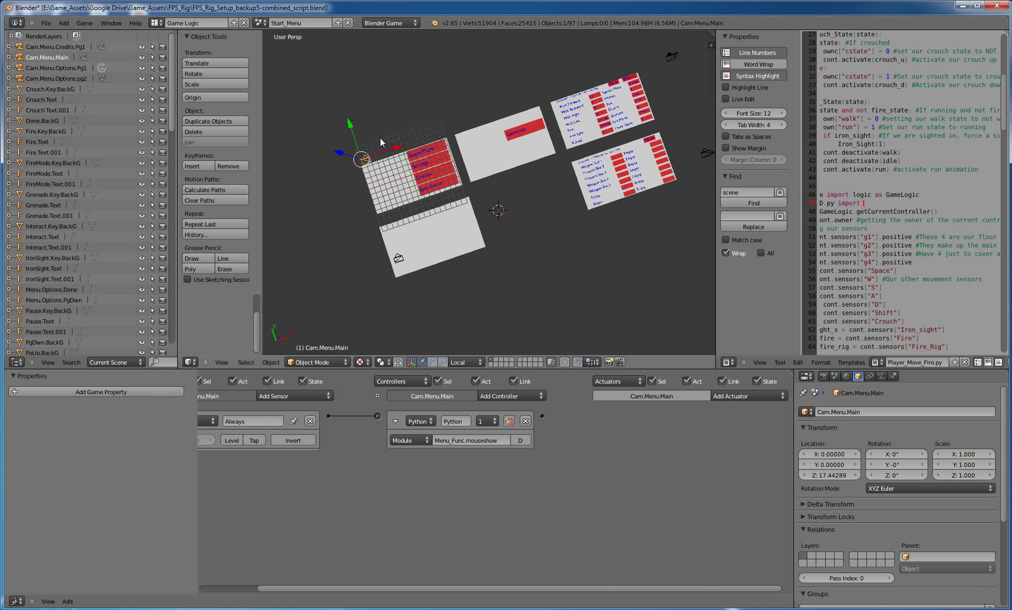
key("ctrl+KP_0")
scroll(416, 133, "down", 2)
scroll(458, 142, "up", 3)
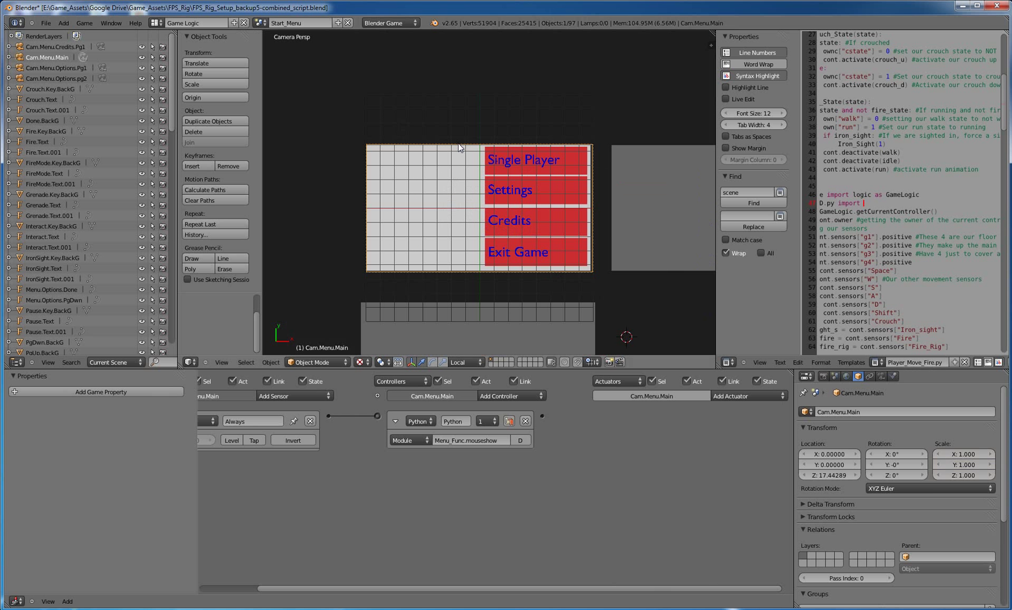
left_click_drag(424, 588, 368, 587)
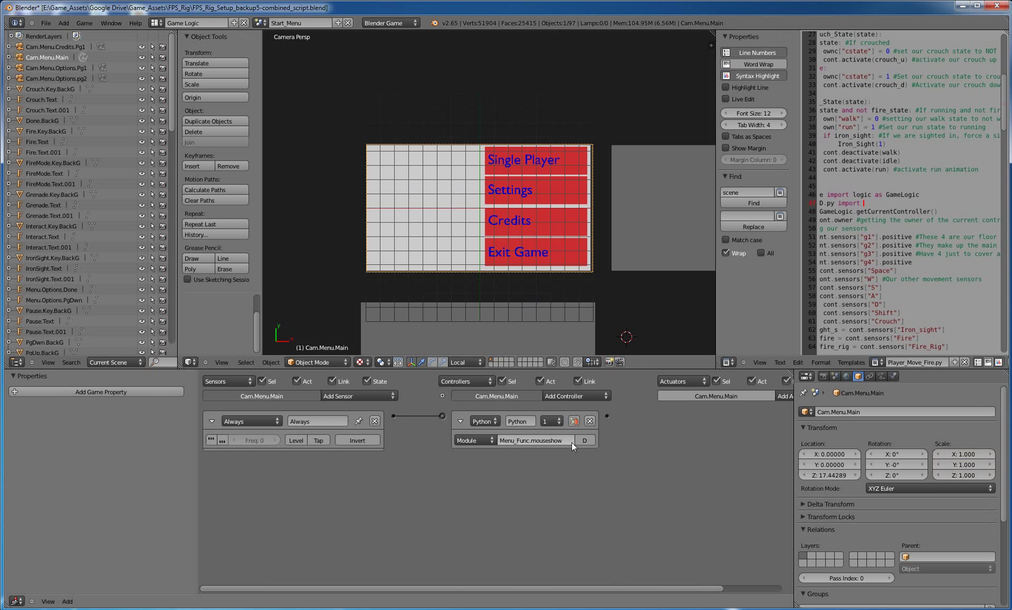
Select the Options Pg1, Options pg2 and Credits cameras in turn, ending on Cam.Menu.Main
key("KP_0")
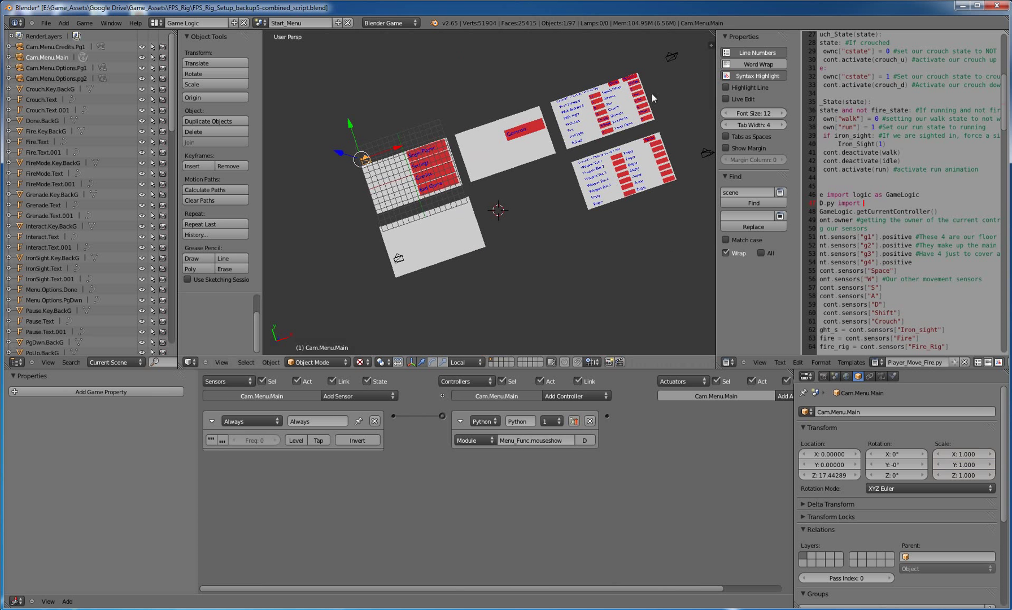
right_click(671, 57)
right_click(705, 153)
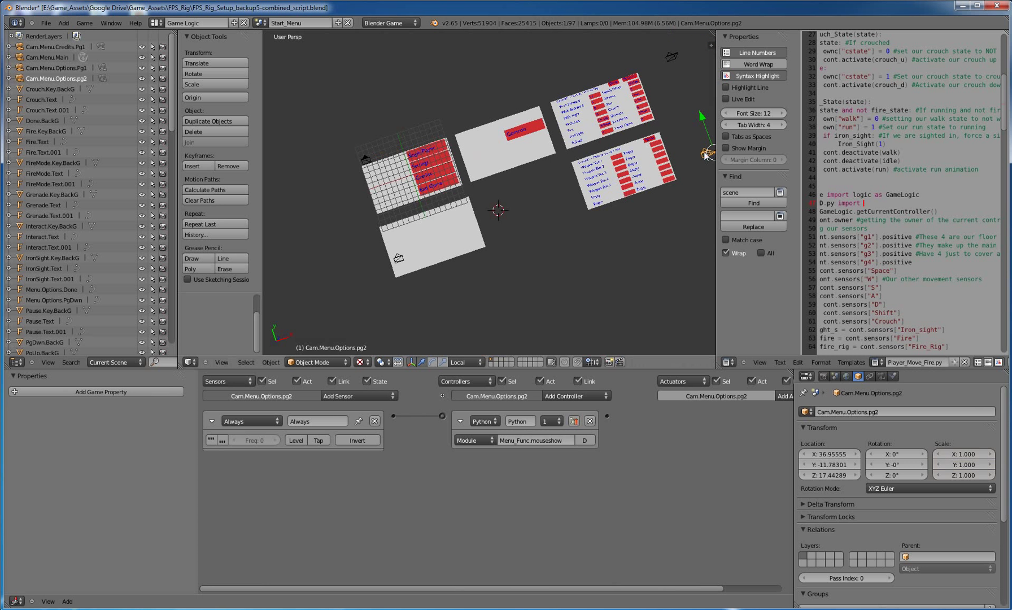
right_click(401, 262)
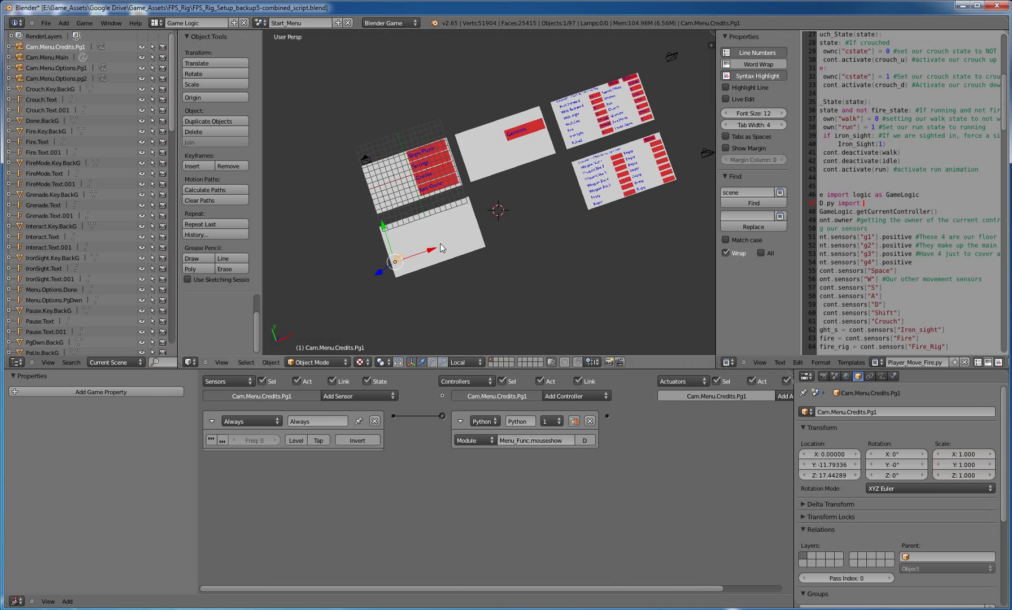
middle_click_drag(456, 229, 621, 244, "shift")
right_click(425, 141)
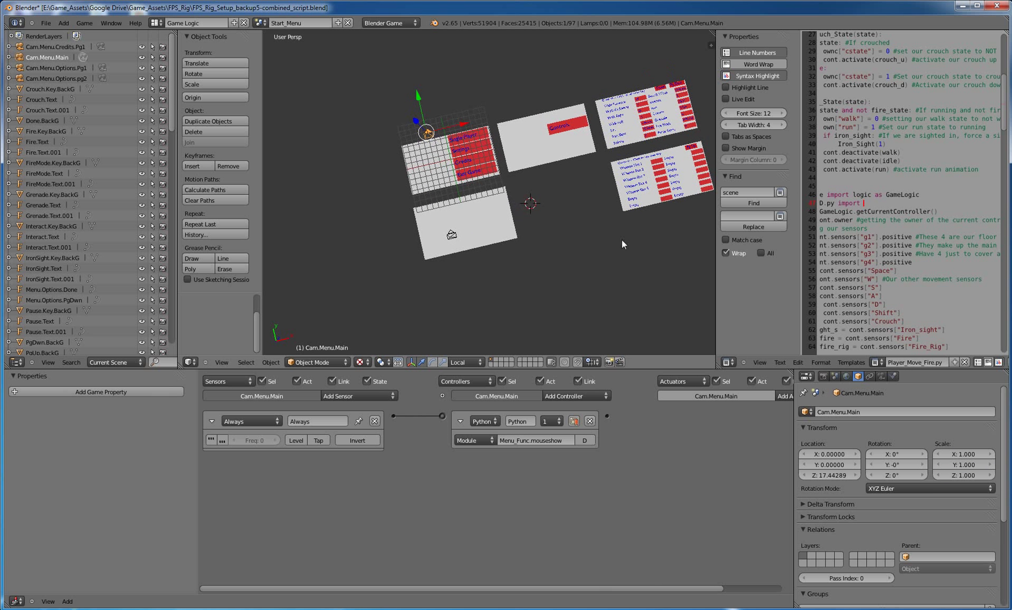
Load Menu_Func.py in the Text Editor and hide its properties sidebar
left_click(880, 363)
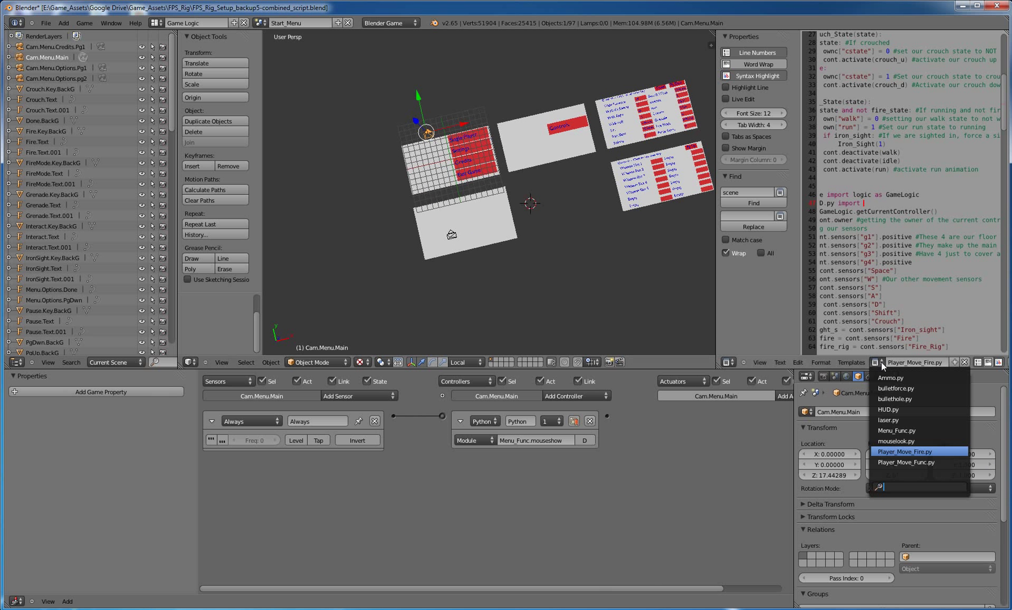
left_click(938, 432)
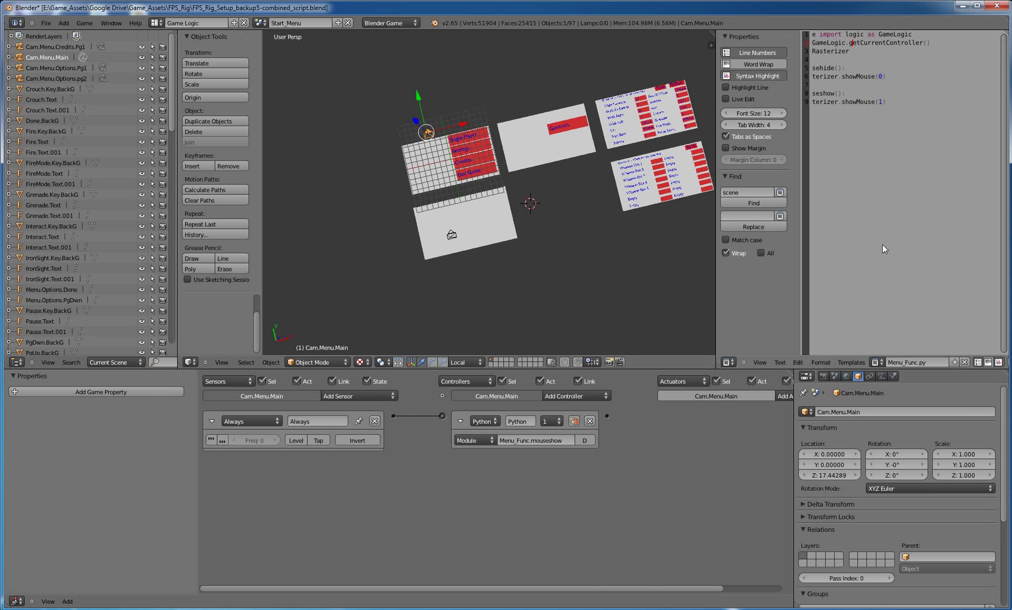
left_click(869, 194)
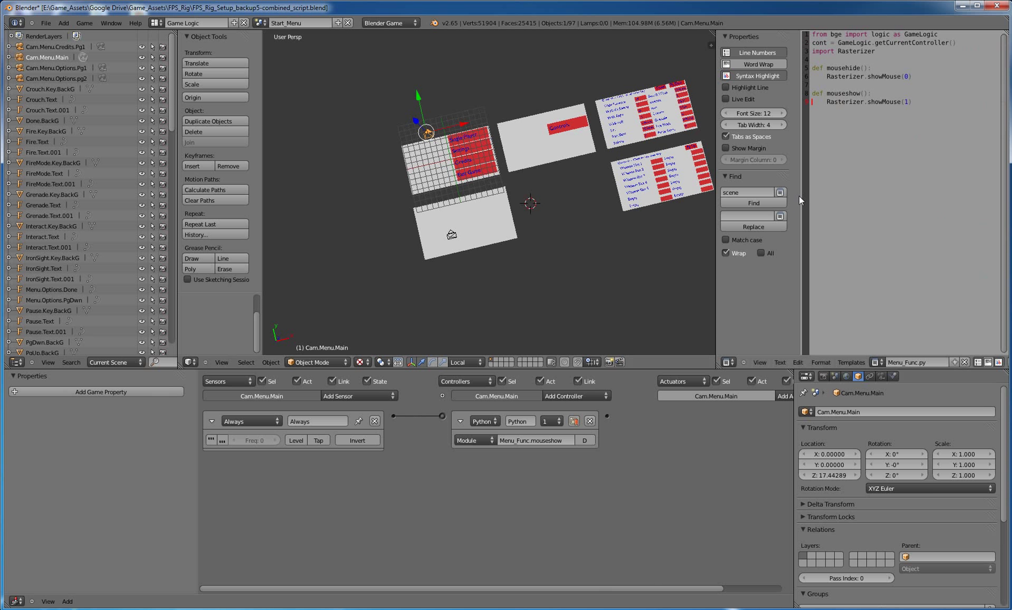
left_click_drag(798, 196, 777, 195)
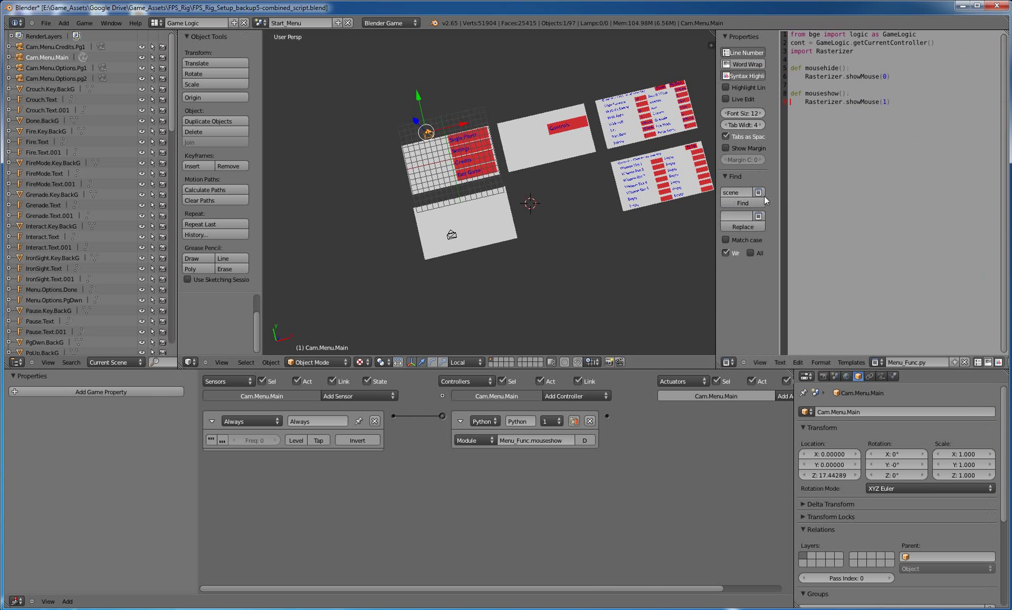
left_click(629, 260)
key("ctrl+t")
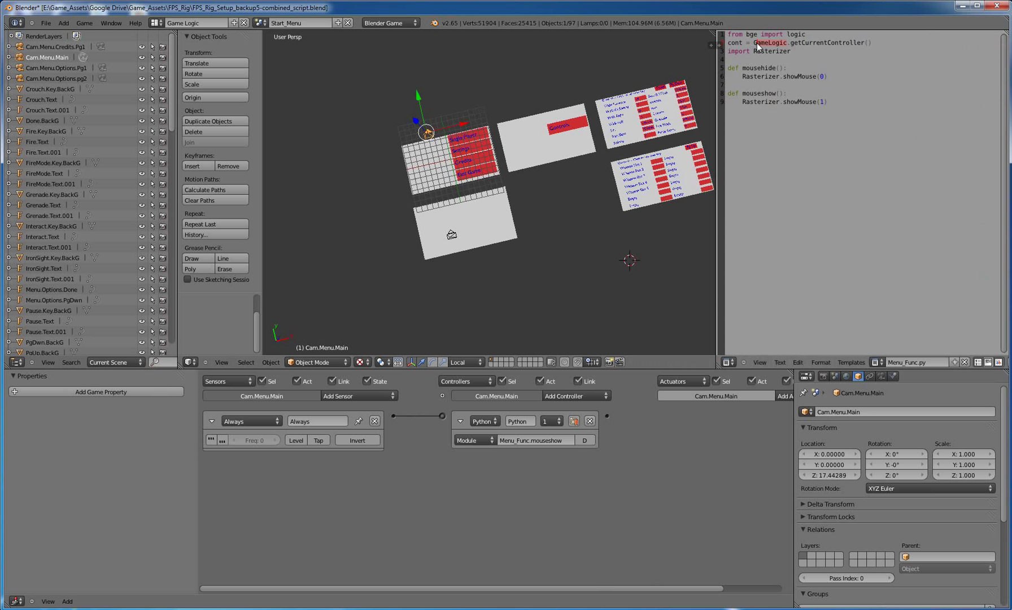
Replace GameLogic with logic in the script's import and controller lines
type("logic")
left_click_drag(738, 76, 839, 79)
left_click(799, 150)
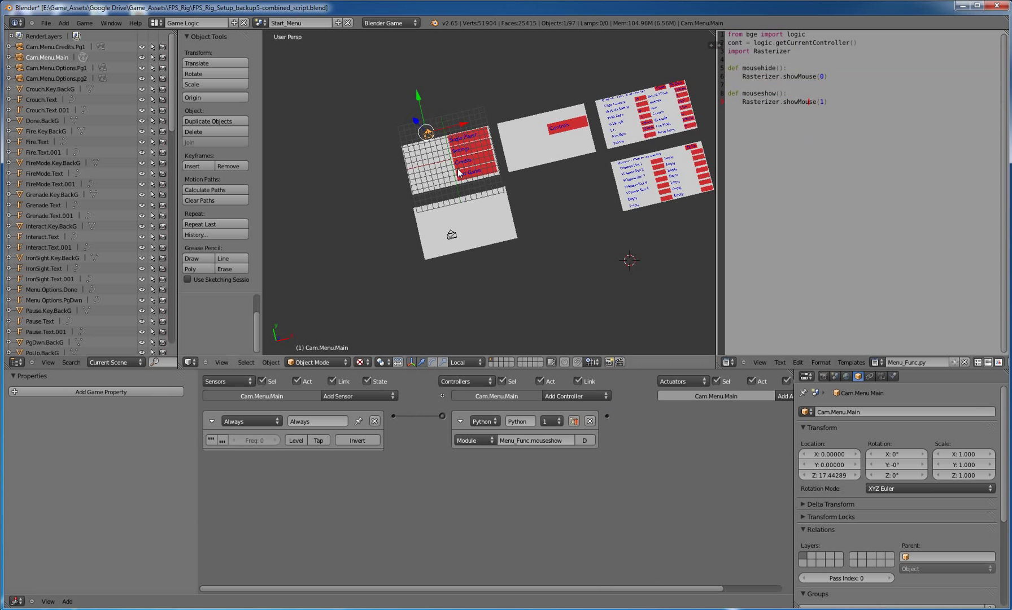
middle_click_drag(444, 183, 535, 185, "shift")
Select the Single Player plane and maximize the logic editor
scroll(644, 194, "up", 2)
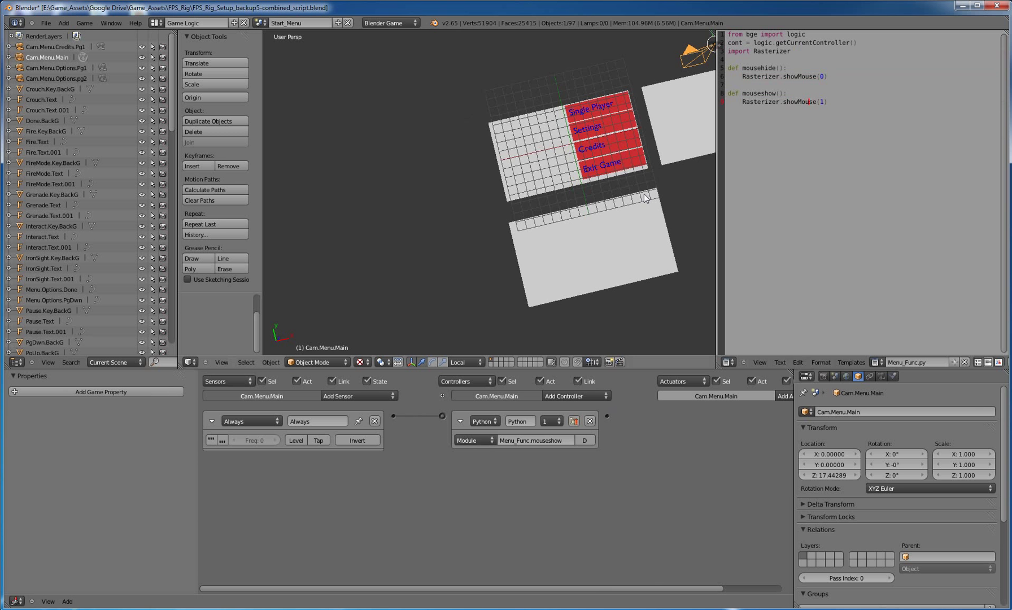
middle_click_drag(644, 193, 579, 214, "shift")
scroll(581, 135, "up", 1)
right_click(568, 132)
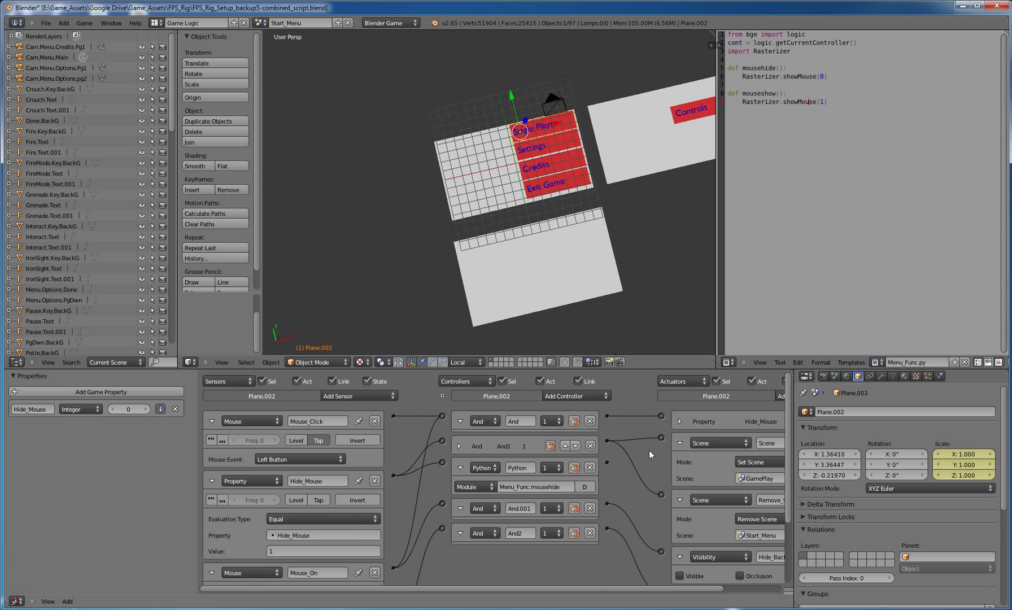
key("ctrl+Up")
scroll(432, 202, "up", 1)
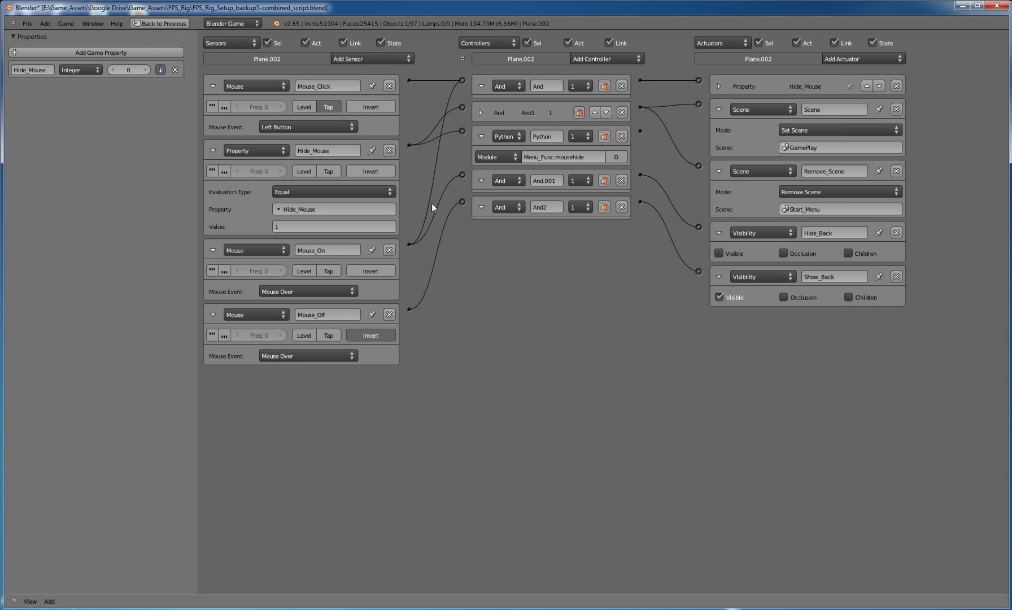
scroll(432, 204, "up", 1)
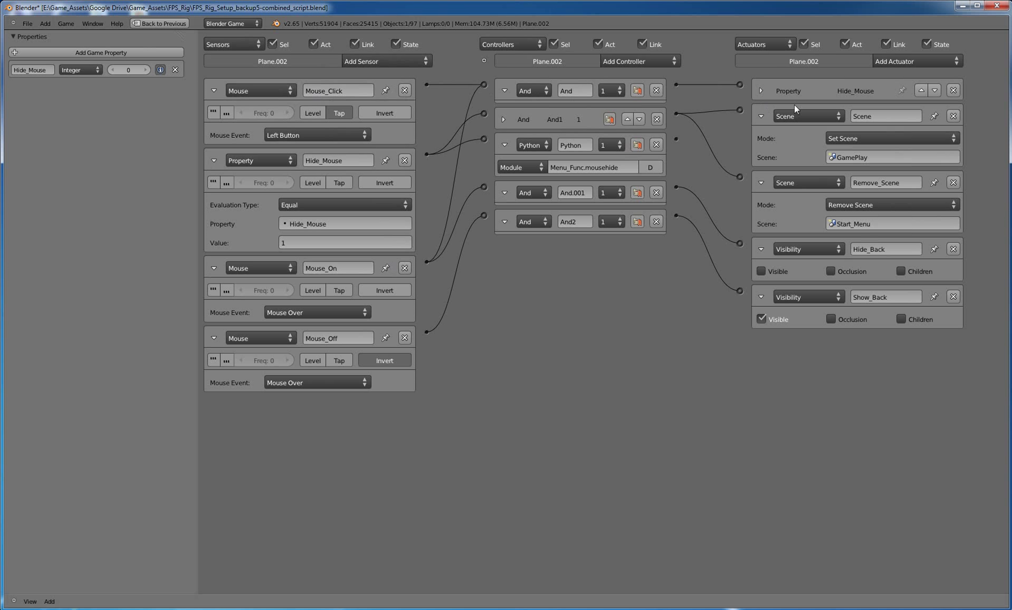
Fold the Hide_Mouse property sensor, wire it to And1, and collapse the Remove_Scene and Scene actuators
left_click(760, 91)
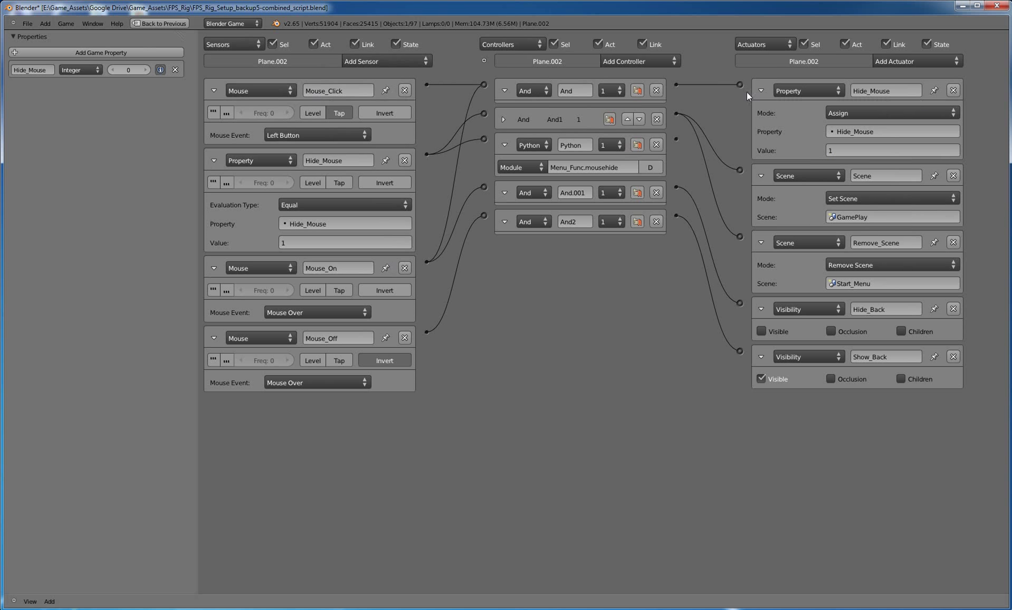
left_click(761, 91)
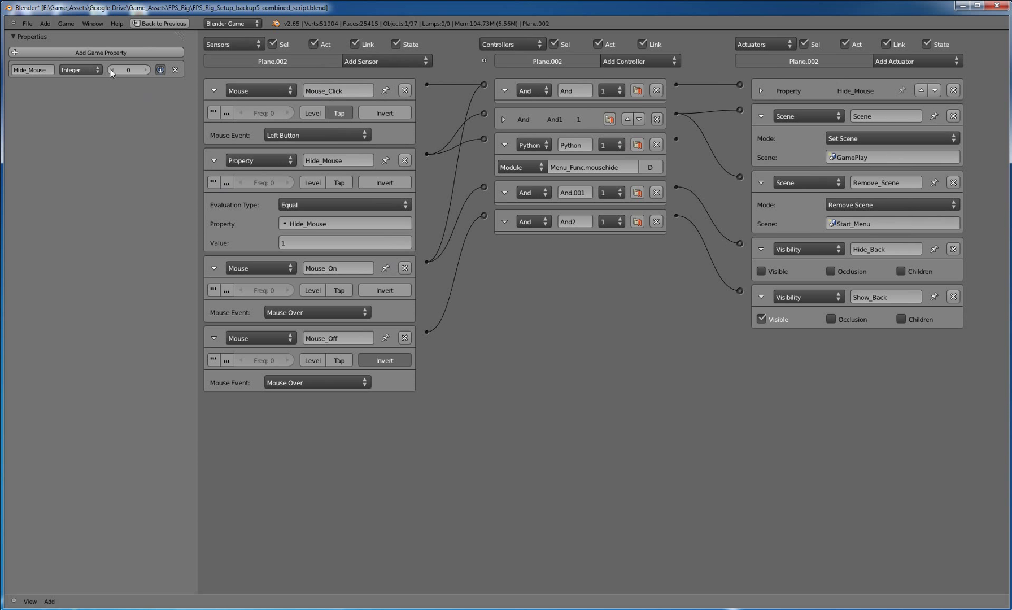
left_click(761, 90)
left_click(761, 89)
left_click(214, 160)
left_click_drag(487, 114, 485, 114)
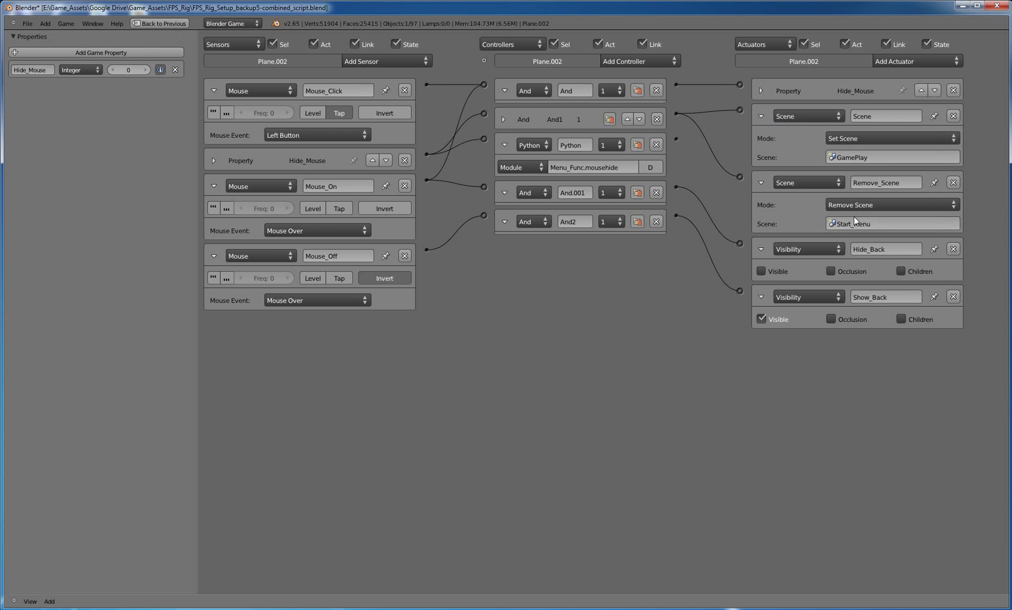
left_click(761, 182)
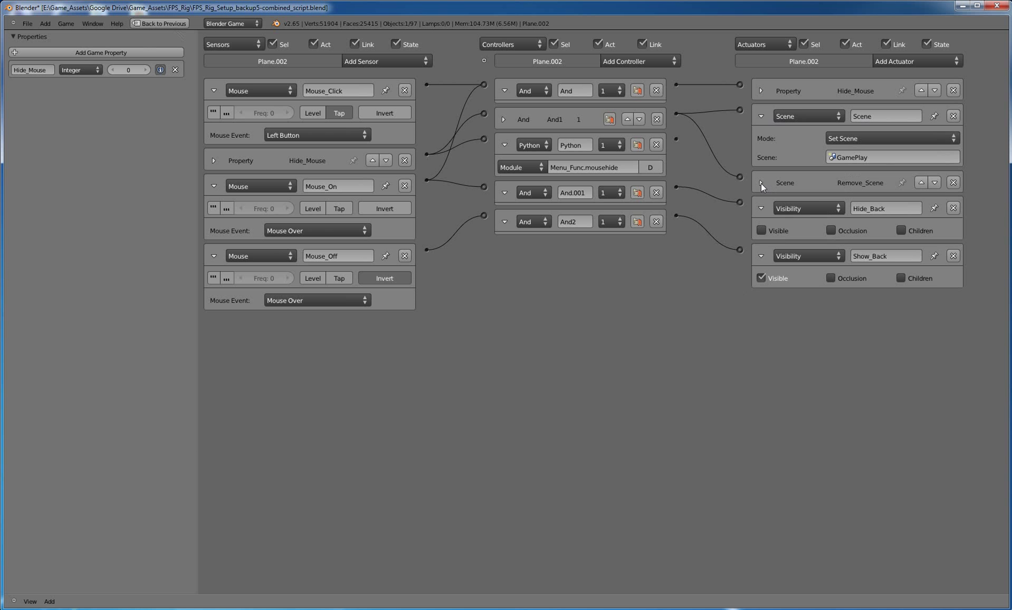
left_click(761, 116)
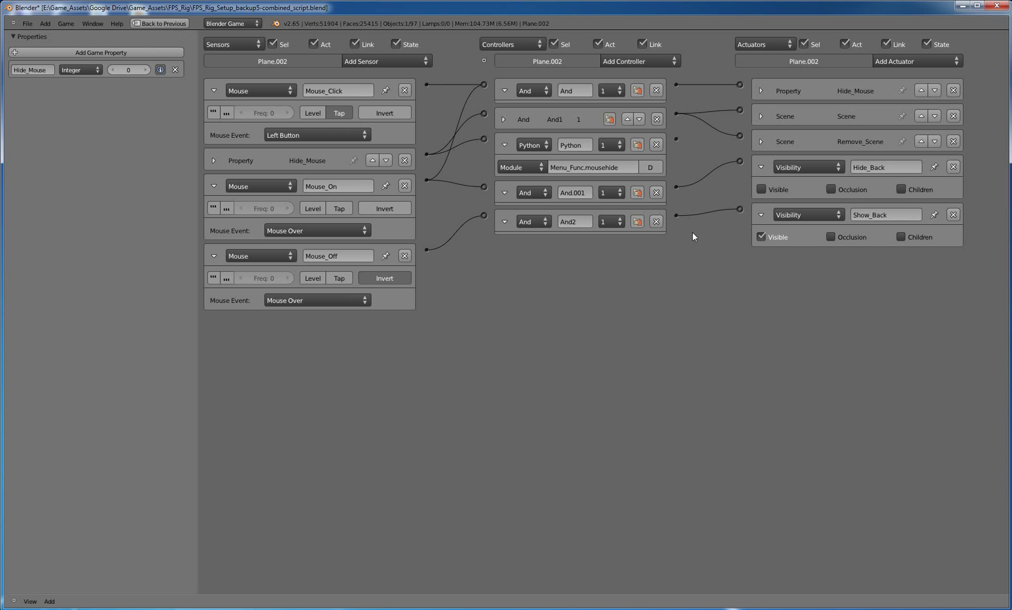
Restore the full Game Logic layout and show the Render tab's Display settings
left_click(168, 23)
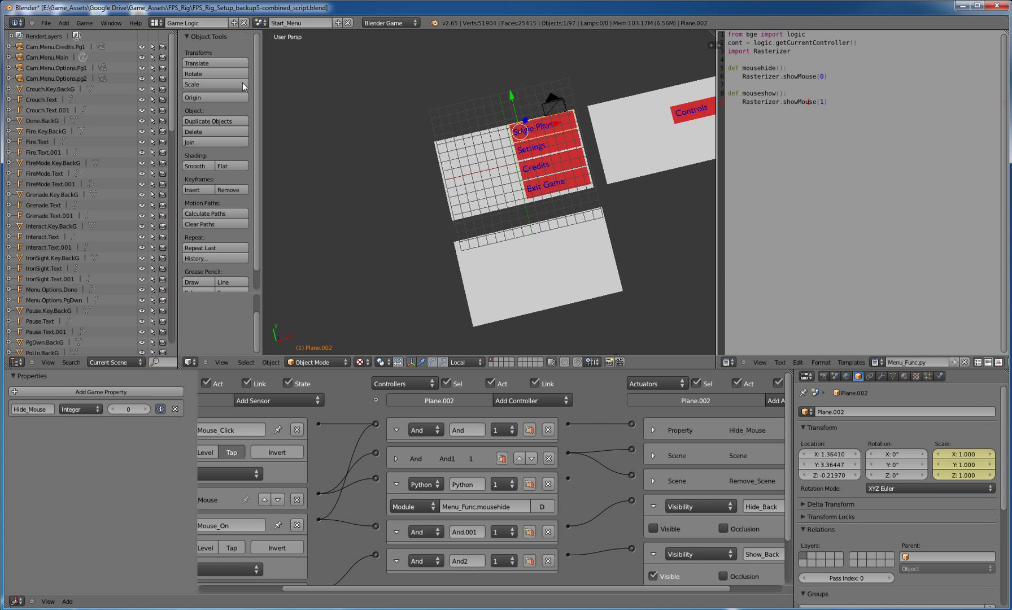
left_click(824, 376)
scroll(917, 484, "down", 4)
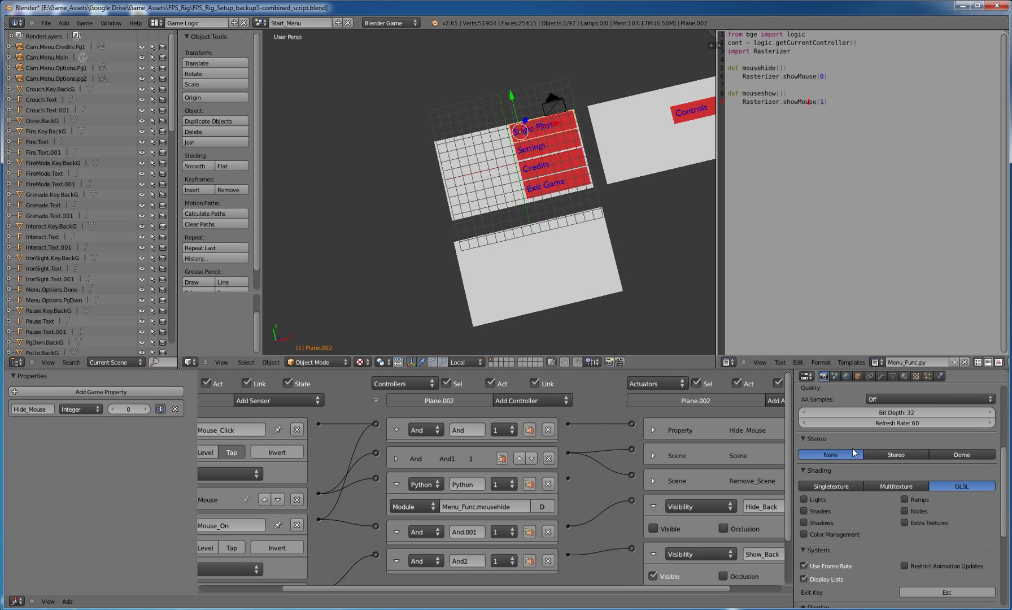
scroll(848, 462, "down", 3)
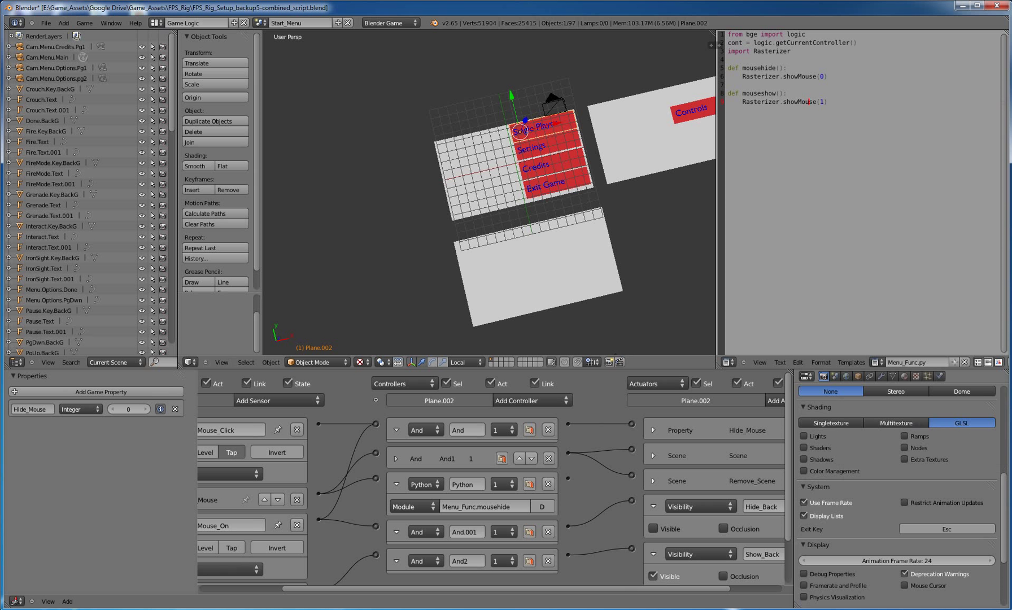
key("Left")
key("Left")
key("Left")
key("Left")
key("Left")
key("Left")
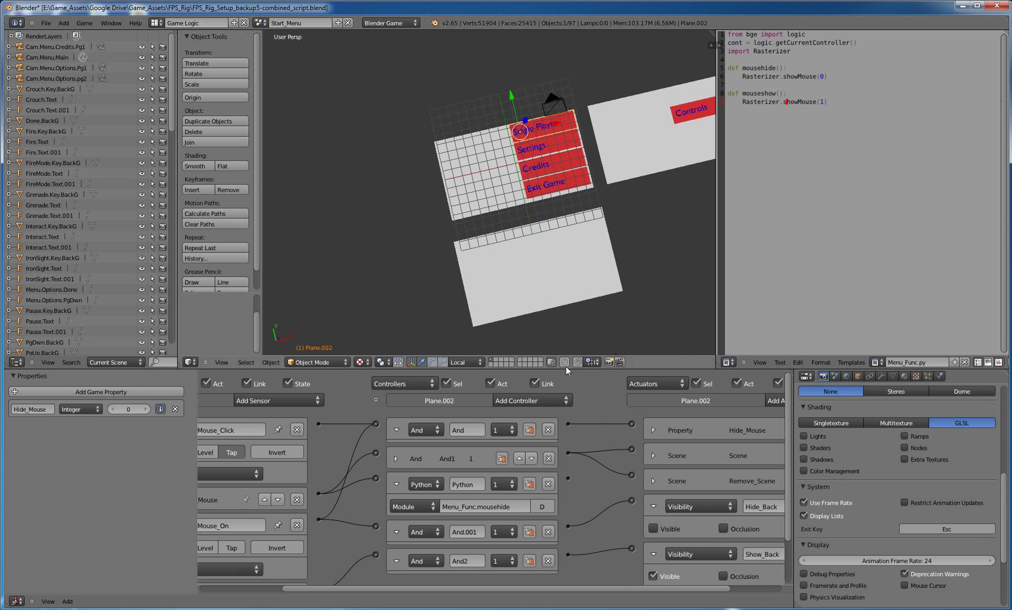
Maximize the logic editor and restore it, then bring both Controls key-binding planes into view
key("ctrl+Up")
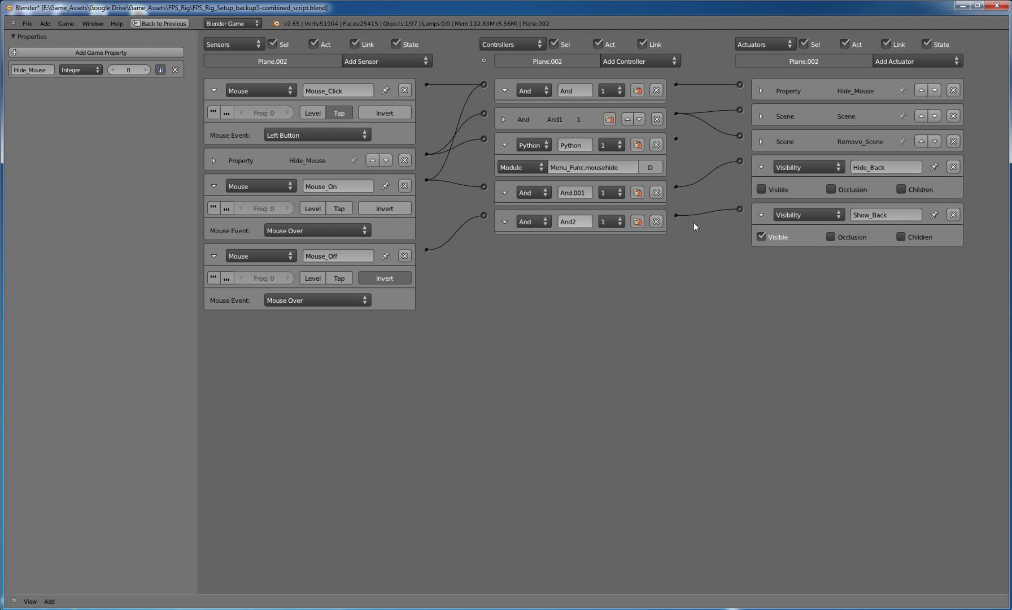
left_click(166, 25)
middle_click_drag(605, 217, 391, 189)
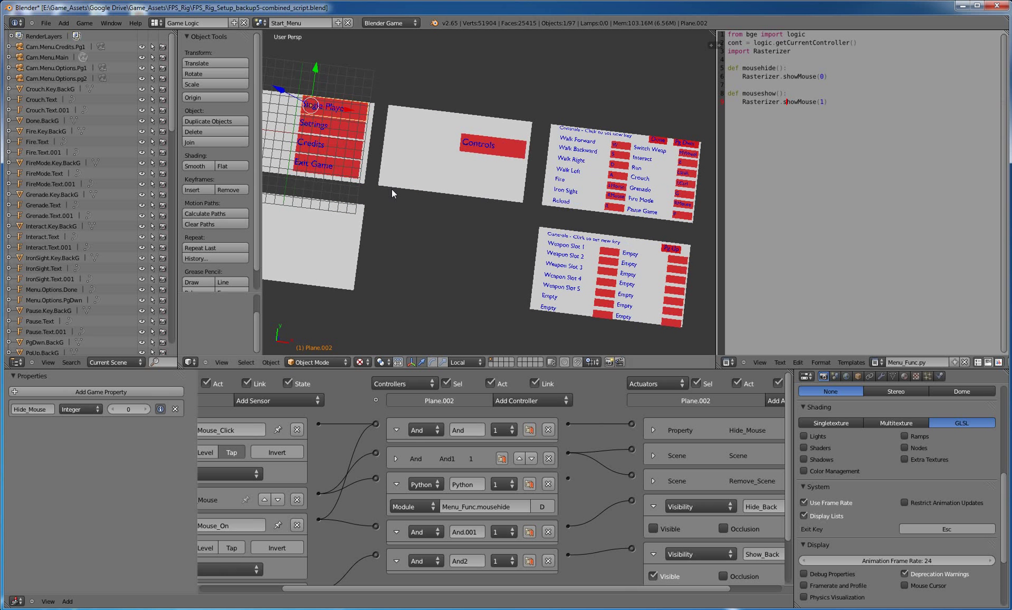
middle_click_drag(497, 187, 596, 168)
Select Cam.Menu.Options.Pg1 and view the scene through it
right_click(596, 168)
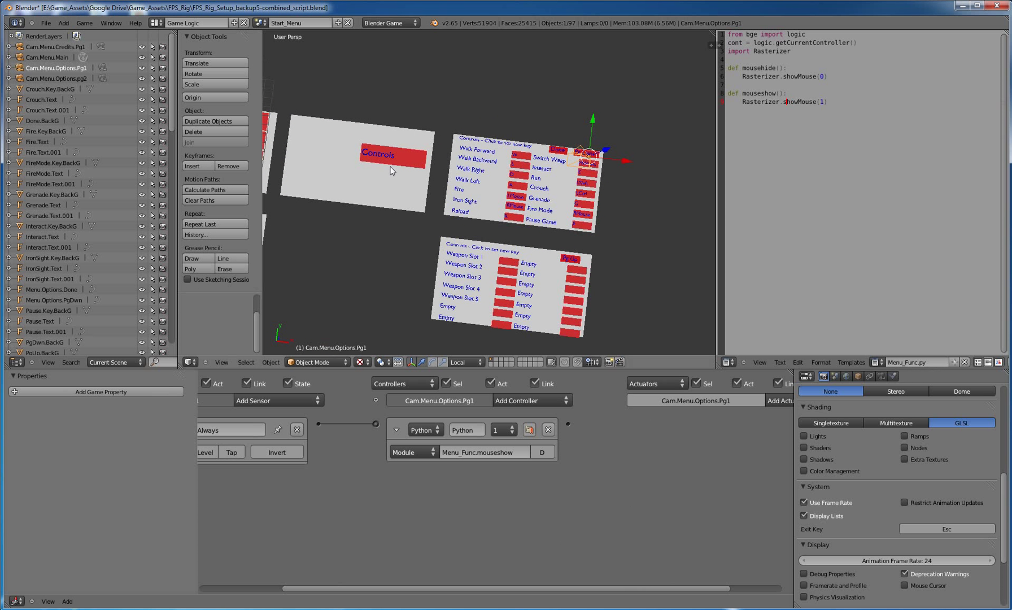
key("KP_0")
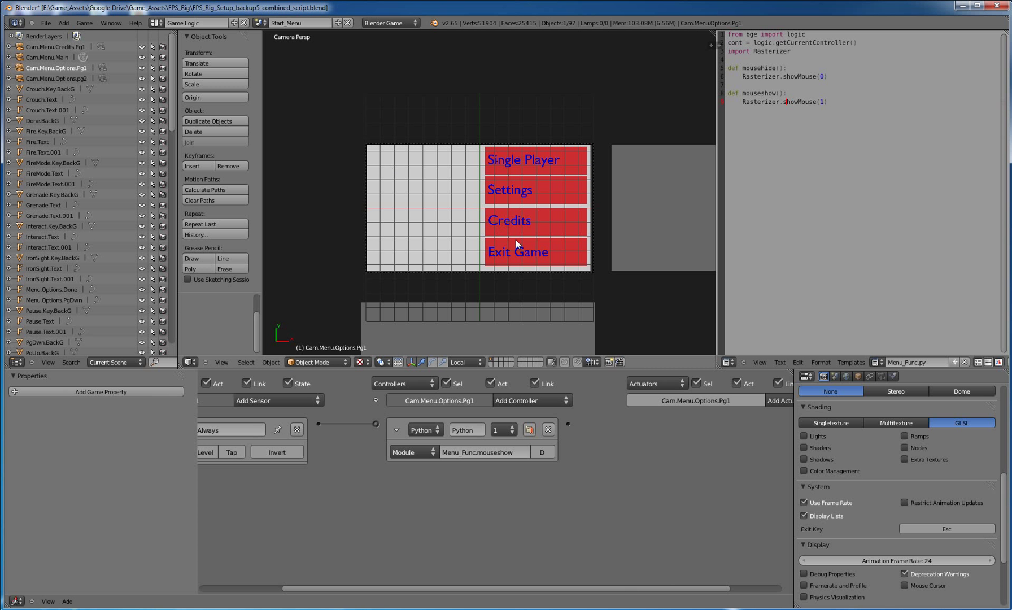
scroll(516, 223, "up", 4)
scroll(515, 223, "down", 1)
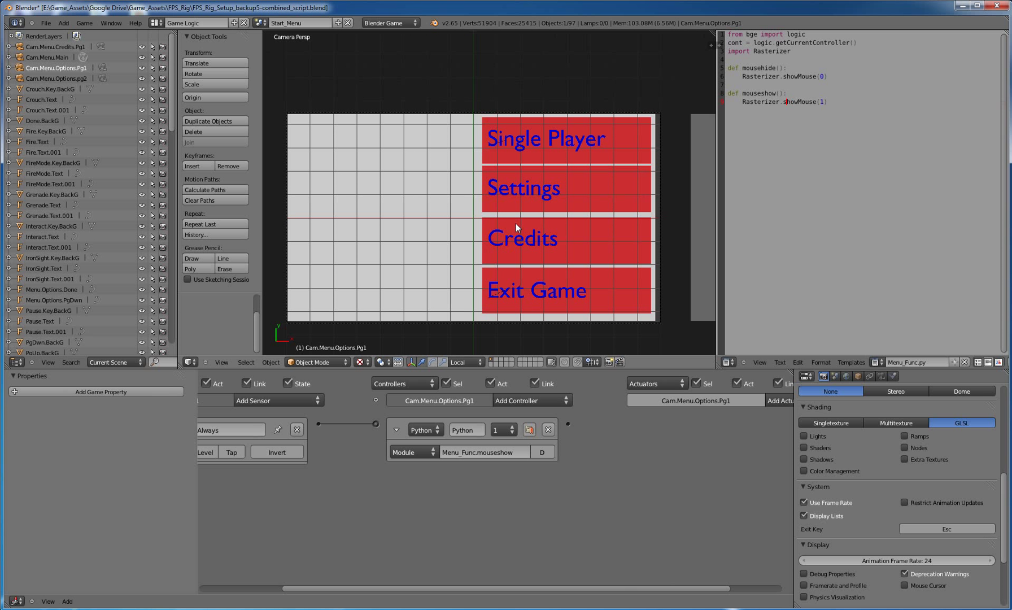
Run the game, open Settings, page to Weapon Slots and back, then stop it
key("p")
left_click(537, 189)
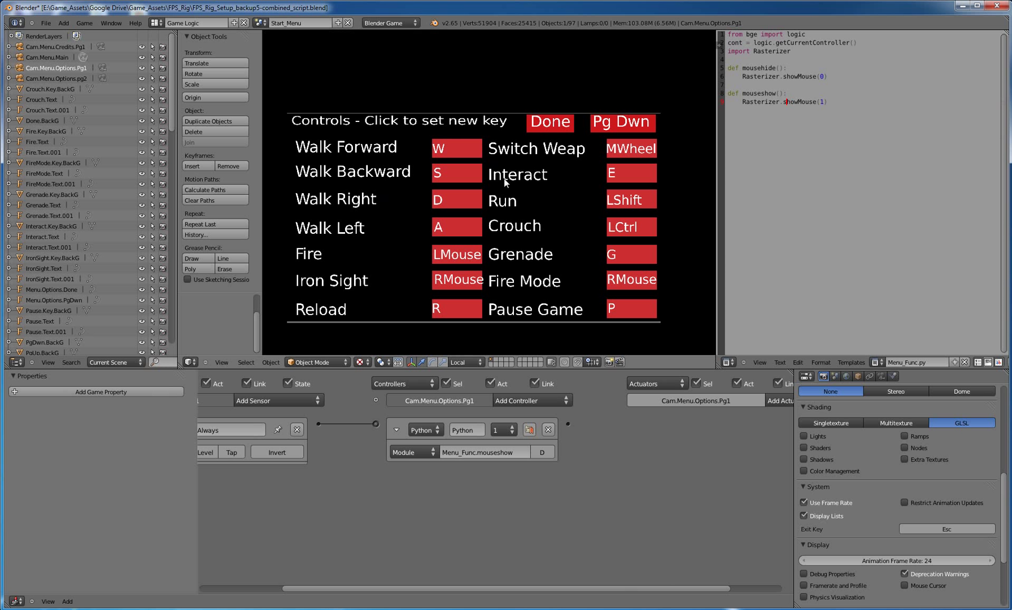
left_click(618, 125)
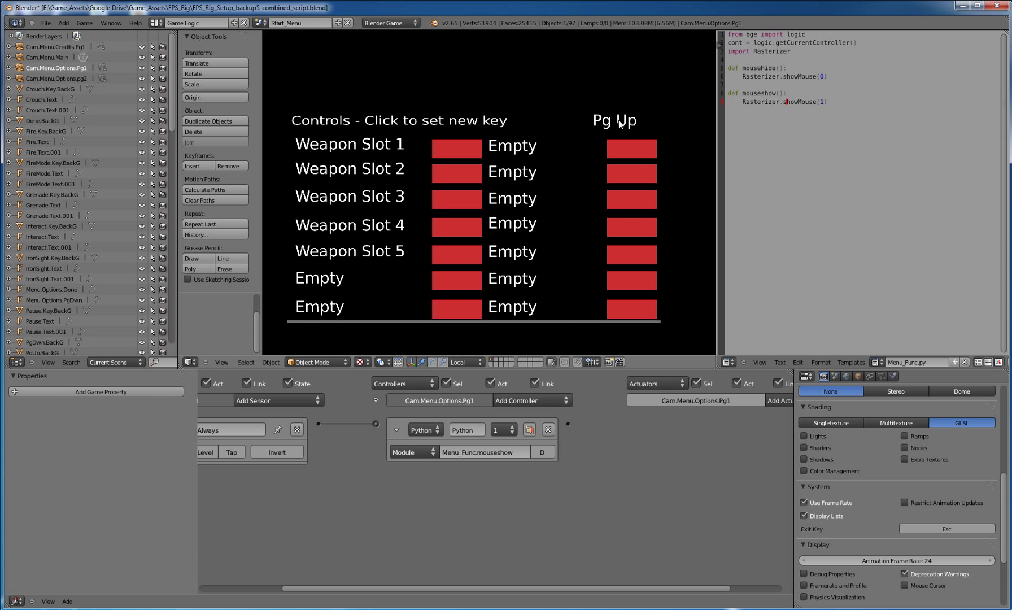
left_click(620, 122)
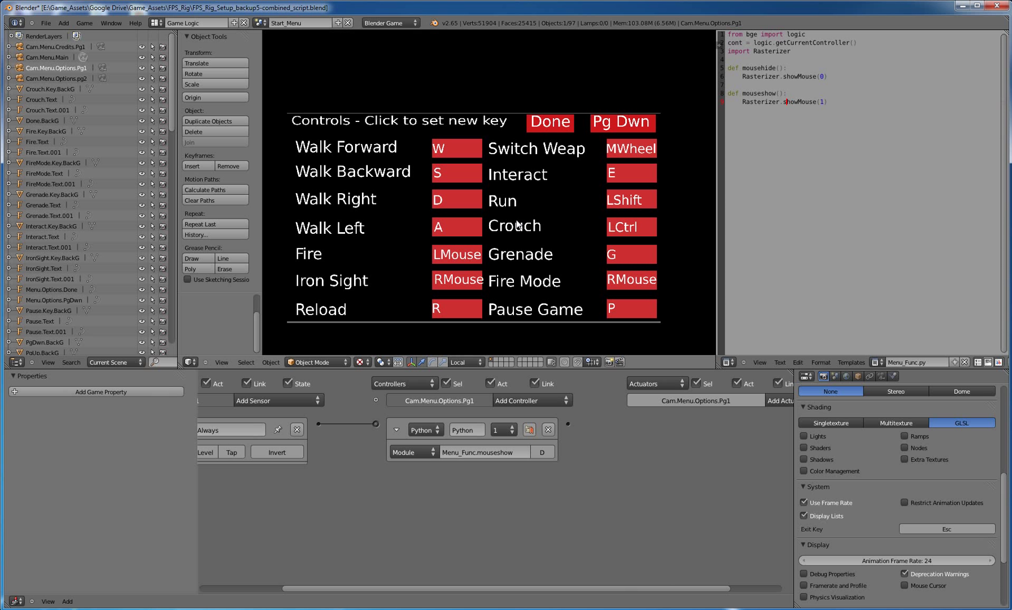
key("Escape")
Select the Walk Left text and display its Font and blue Menu.Text material settings
key("KP_0")
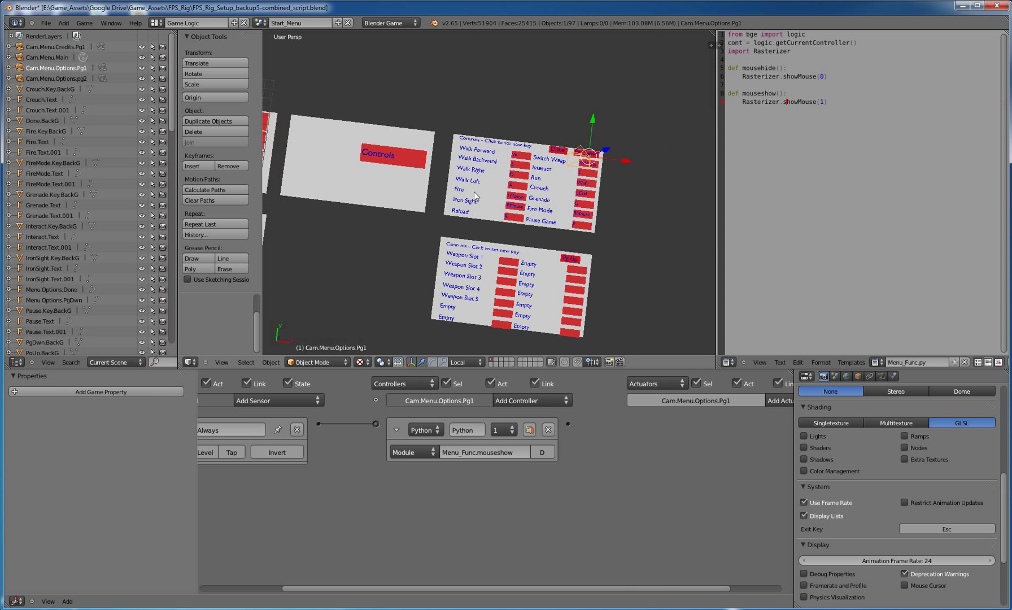
right_click(470, 181)
scroll(495, 206, "up", 6)
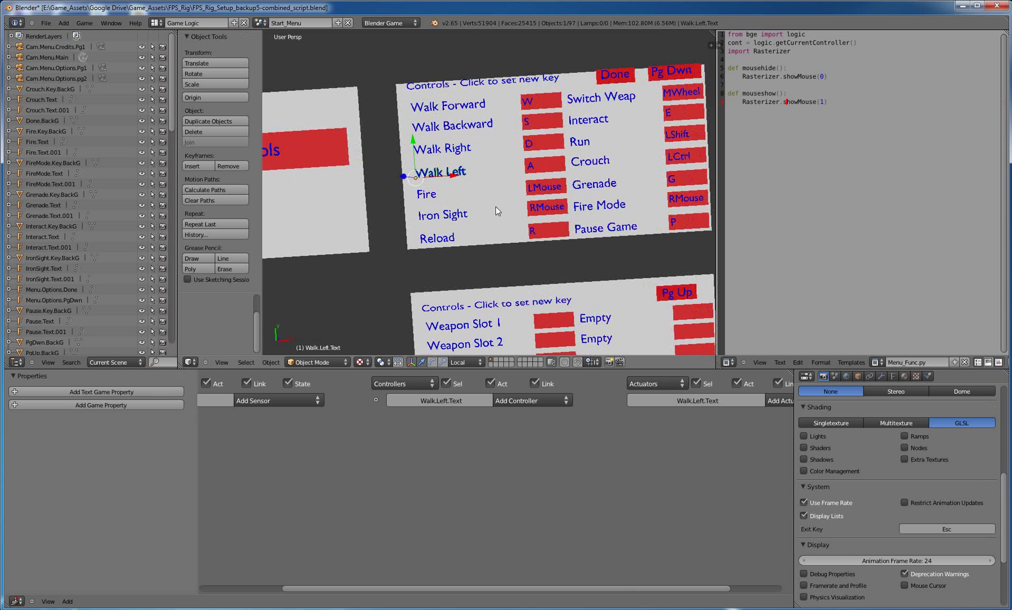
scroll(495, 206, "up", 1)
scroll(943, 438, "up", 3)
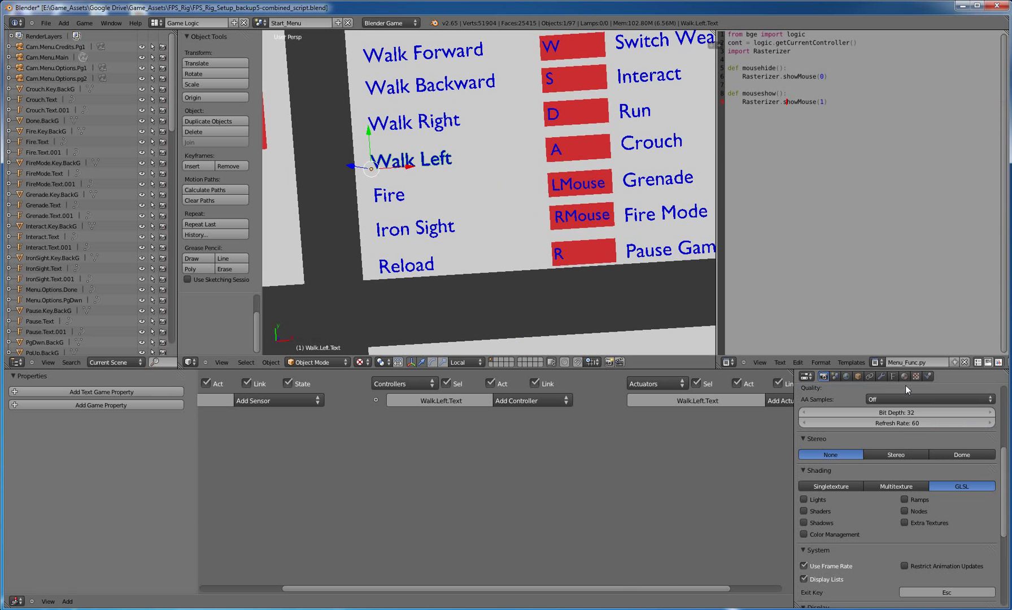
left_click(895, 377)
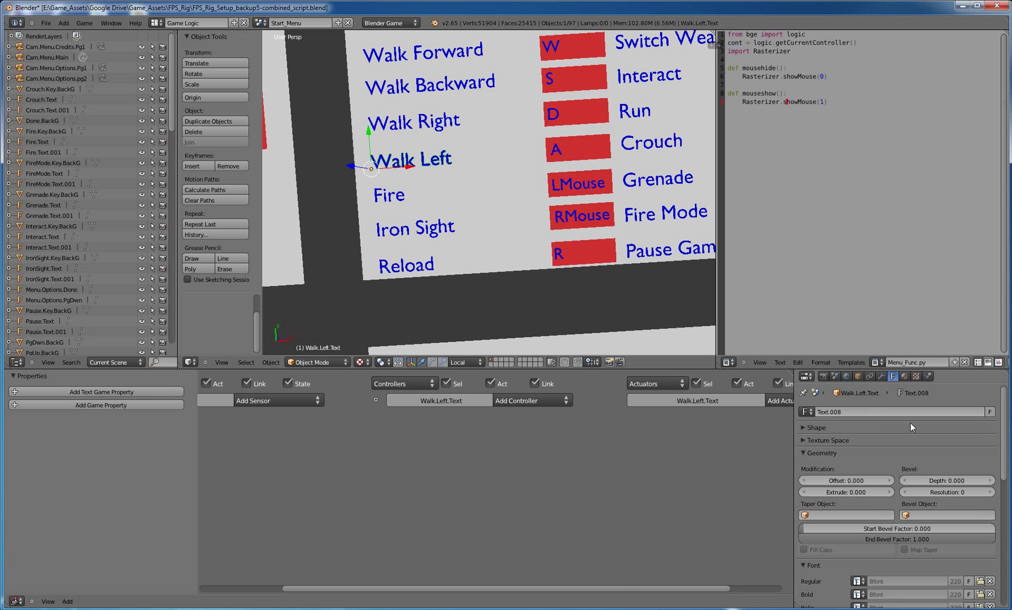
left_click(903, 376)
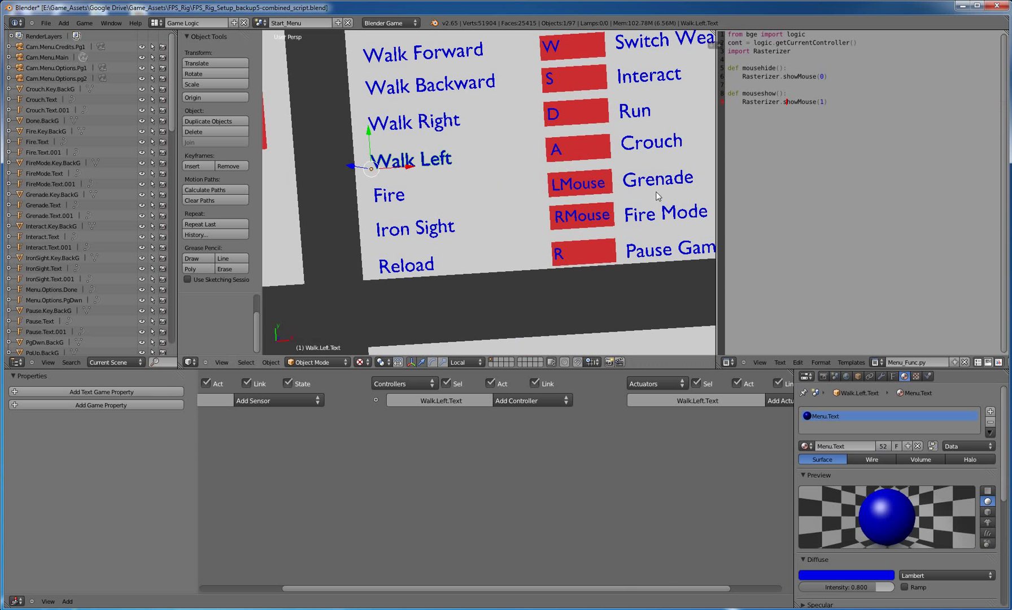
Select the A key label, then orbit and pan to reveal the weapon-slot panel
middle_click_drag(678, 204, 546, 144)
right_click(546, 145)
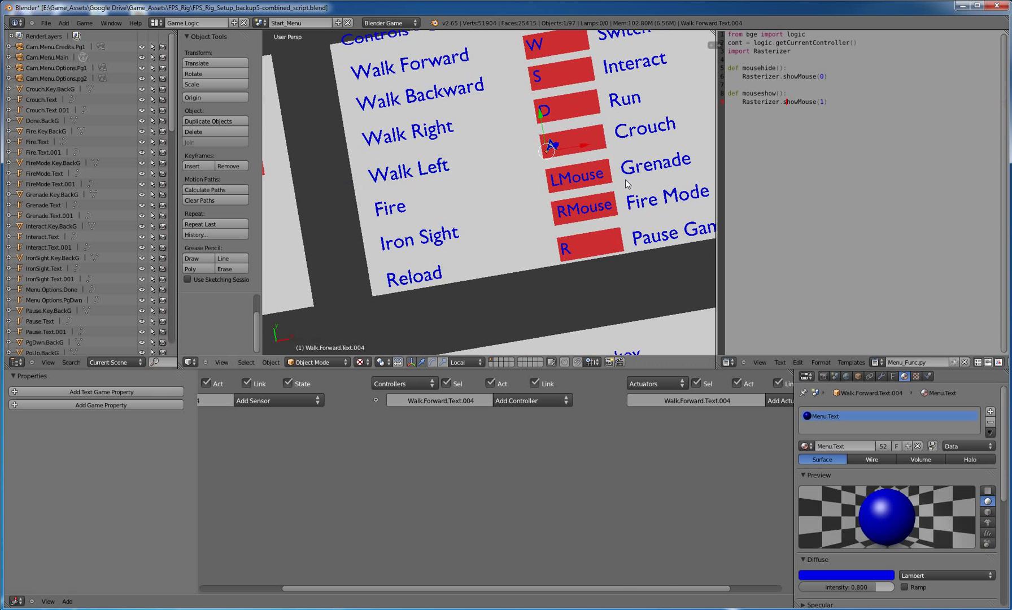
middle_click_drag(626, 181, 420, 165)
scroll(605, 174, "down", 3)
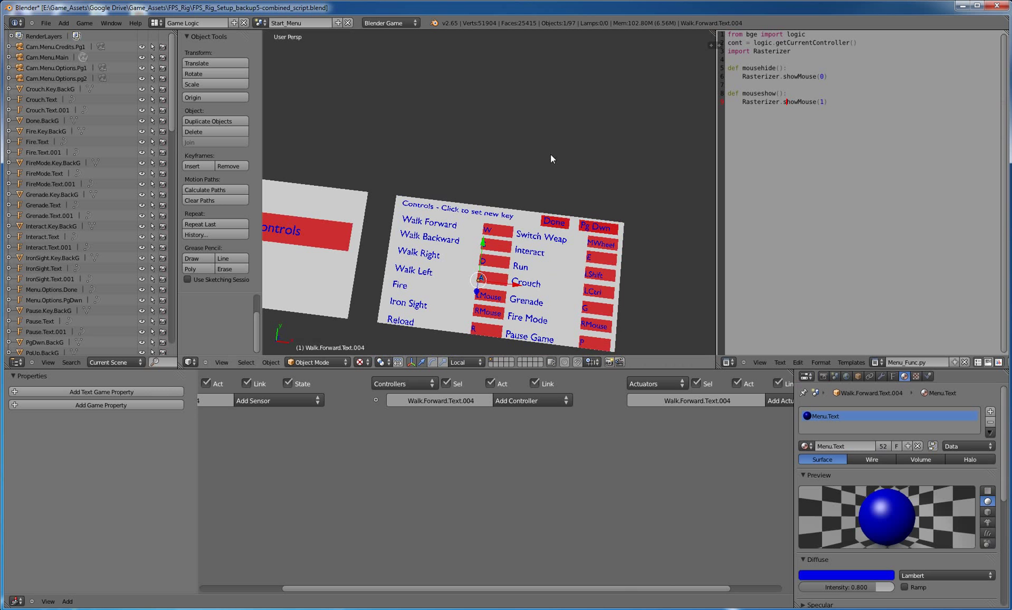
middle_click_drag(626, 269, 602, 218, "shift")
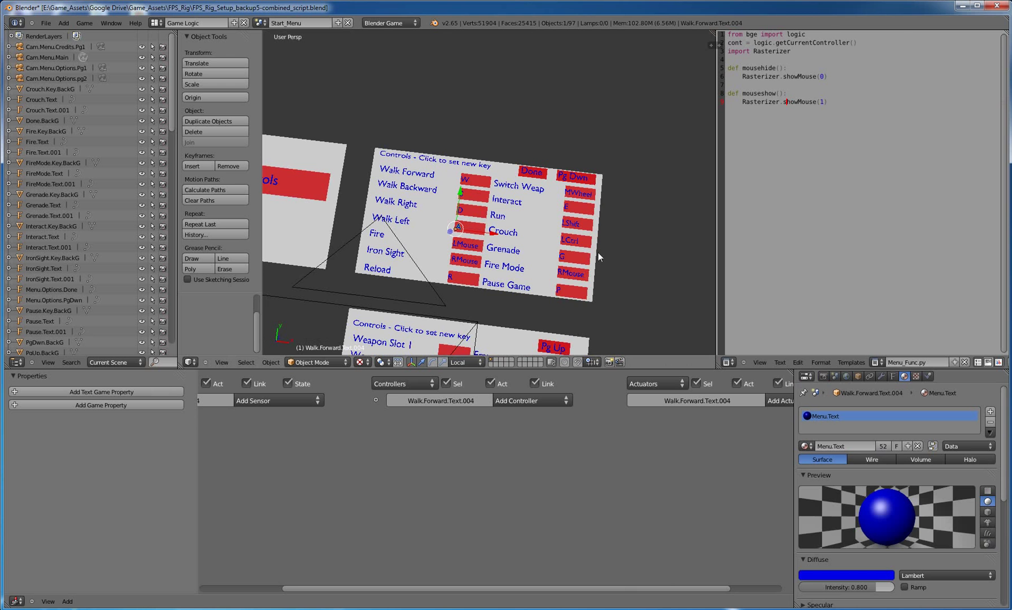
scroll(610, 280, "down", 4, "shift")
scroll(609, 281, "down", 2, "shift")
scroll(619, 193, "up", 1, "shift")
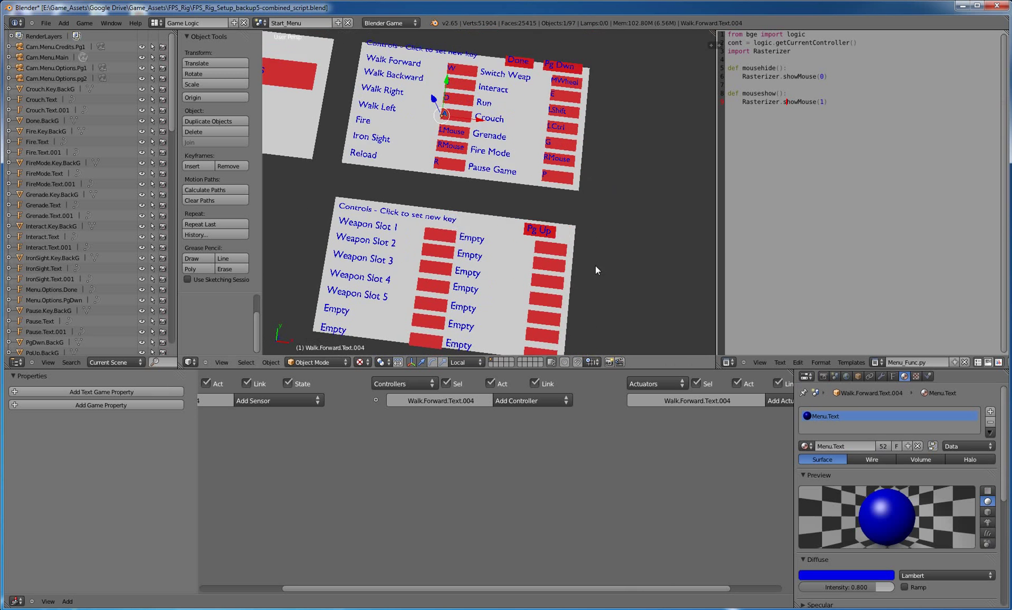
scroll(595, 266, "up", 5)
scroll(480, 230, "up", 2, "shift")
scroll(480, 230, "up", 2, "ctrl")
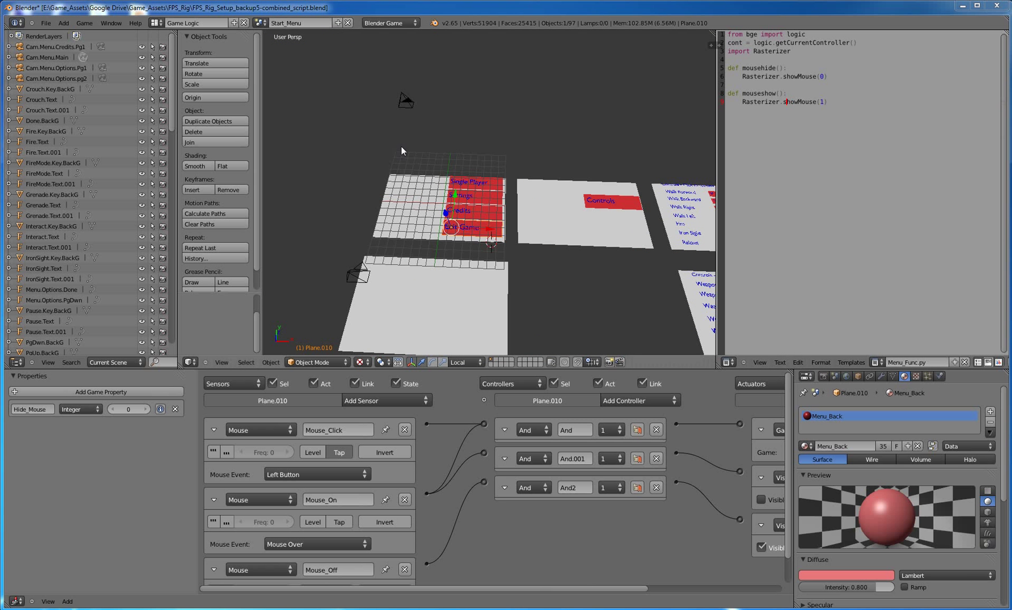
Duplicate Cam.Menu.Main and move the copy along X
right_click(407, 102)
middle_click_drag(461, 162, 529, 260)
key("shift+d")
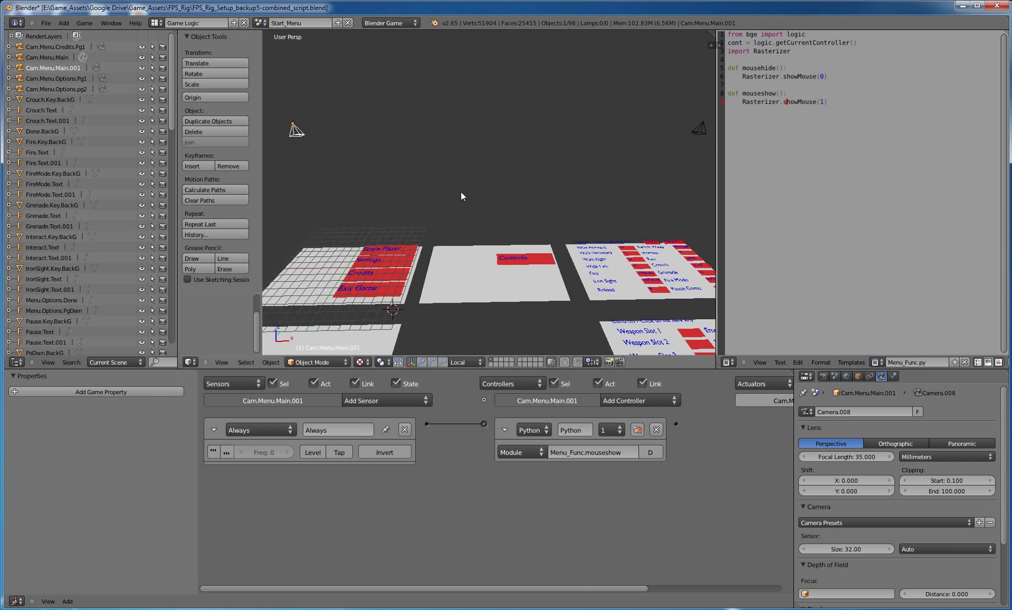
key("x")
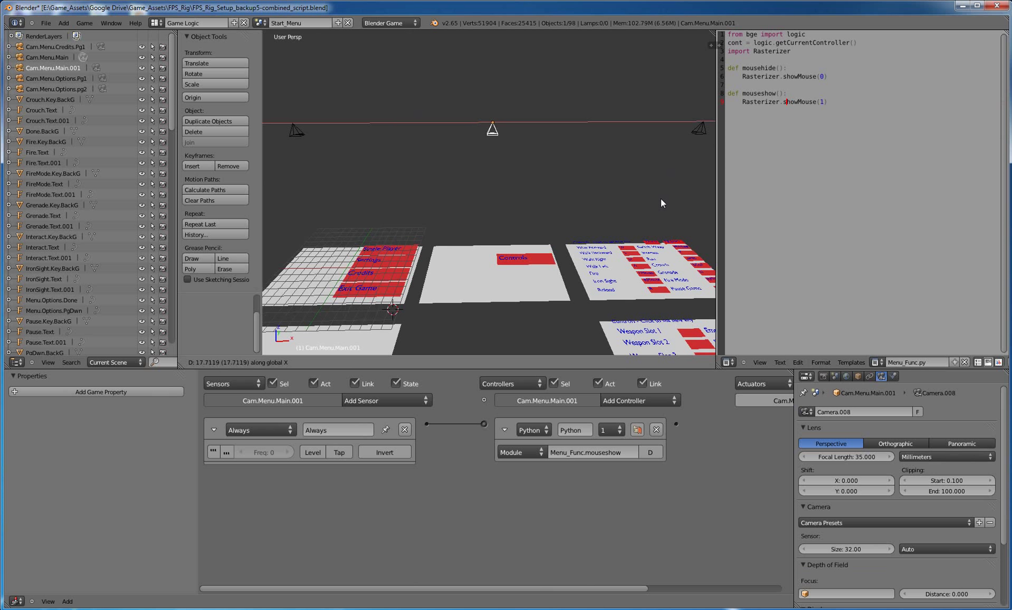
left_click(658, 198)
Rename the copied camera Cam.Menu.Main.001 to CamMenuSettings
left_click(858, 376)
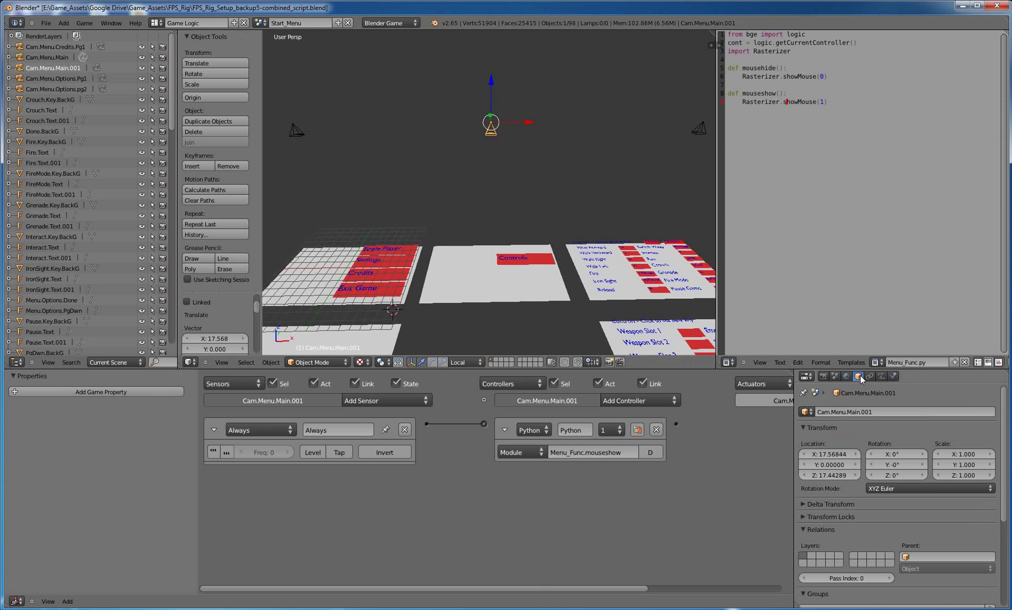
left_click(887, 410)
left_click_drag(880, 411, 858, 413)
type("Menu")
type("Settings")
key("Return")
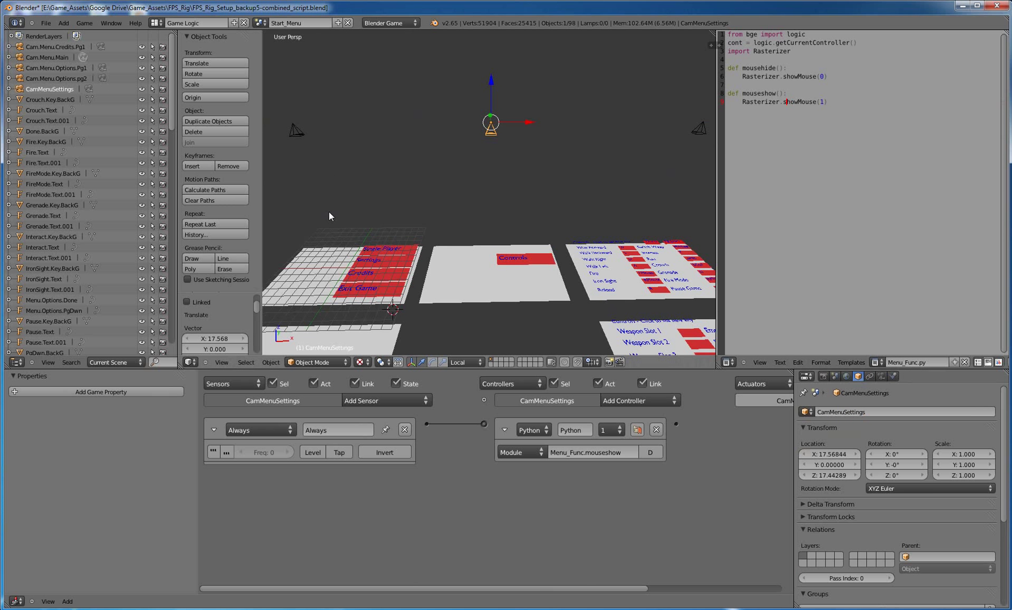
Select Settings plane Plane.007 and open its Scene actuator's Camera Object list
right_click(379, 261)
right_click(401, 264)
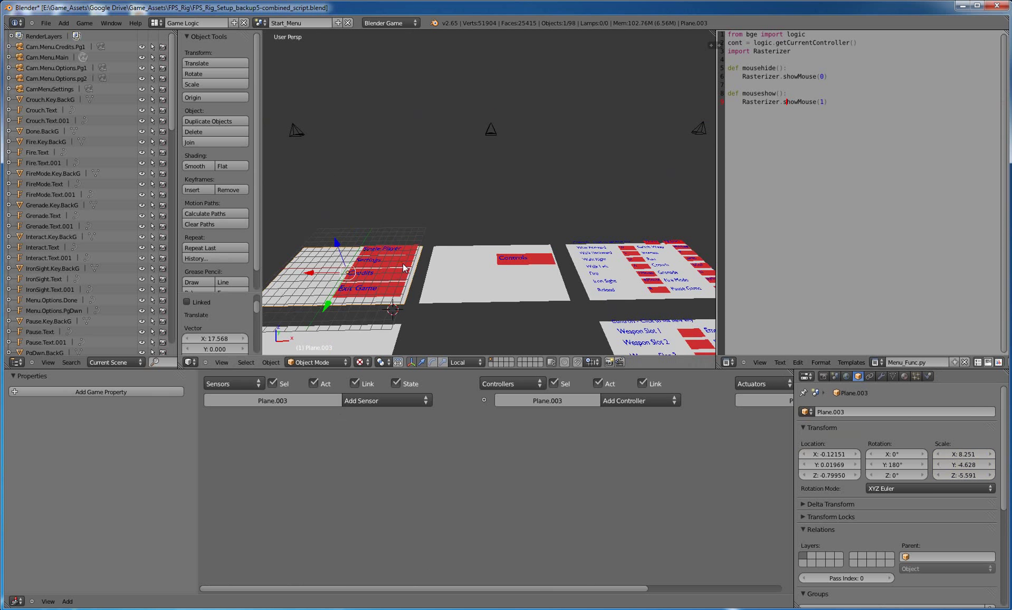
right_click(402, 262)
left_click_drag(585, 588, 707, 589)
left_click(756, 470)
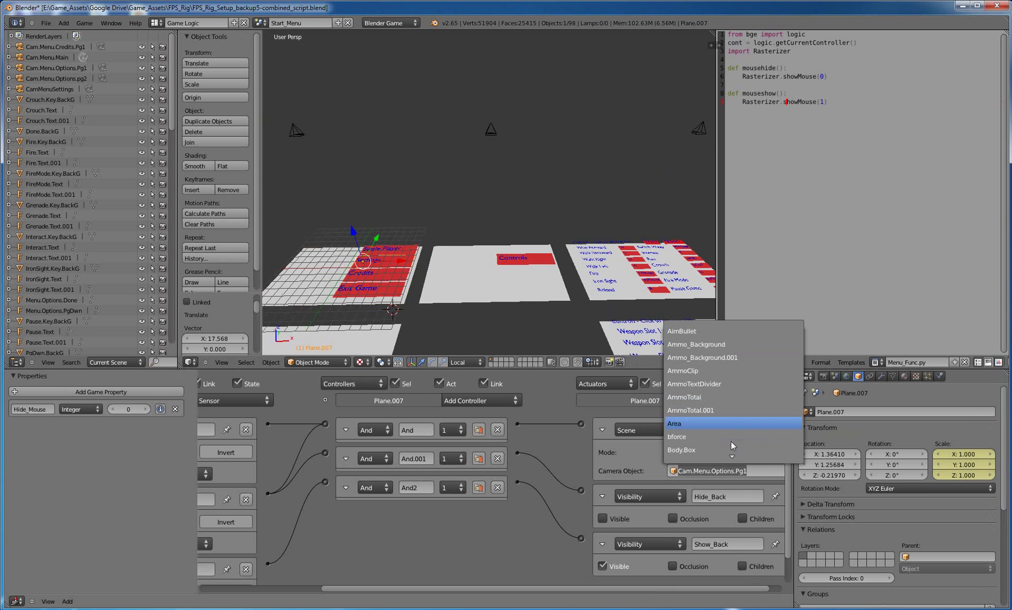
scroll(731, 446, "down", 5)
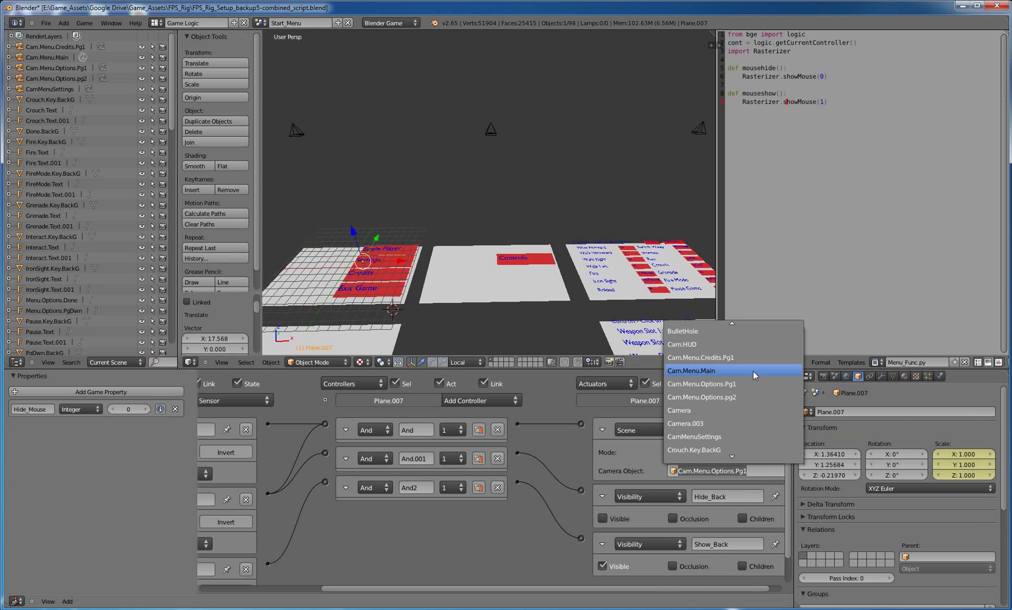
Set the Settings button's camera target to CamMenuSettings and look through that camera
left_click(758, 436)
right_click(492, 131)
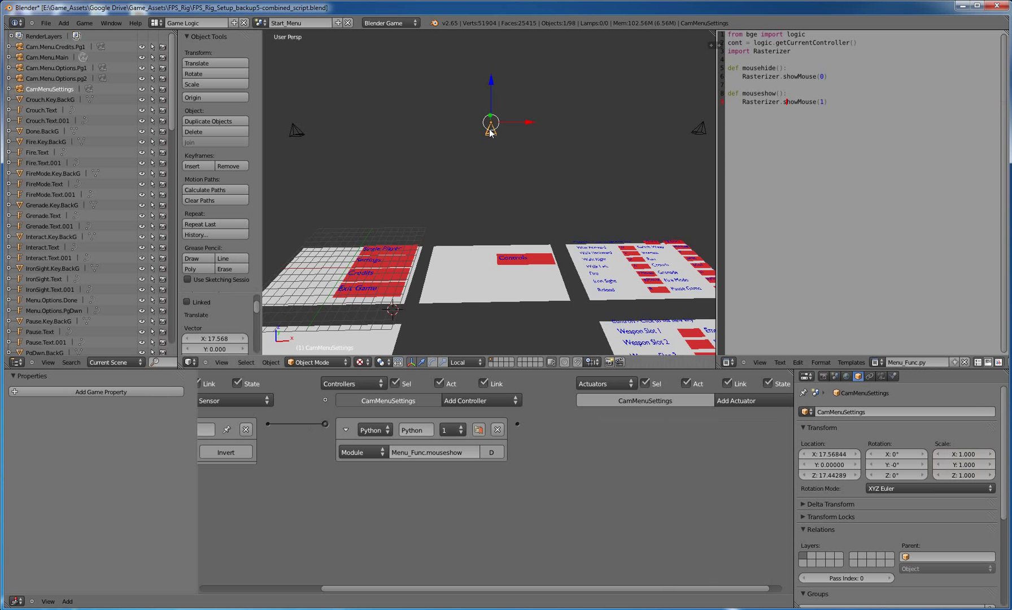
key("ctrl+KP_0")
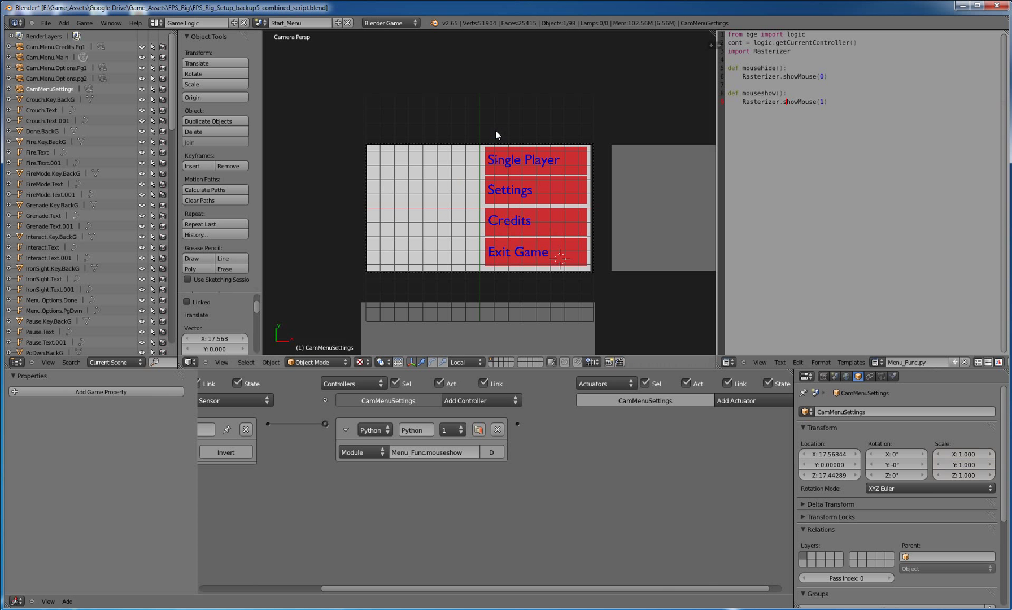
key("KP_0")
key("KP_0")
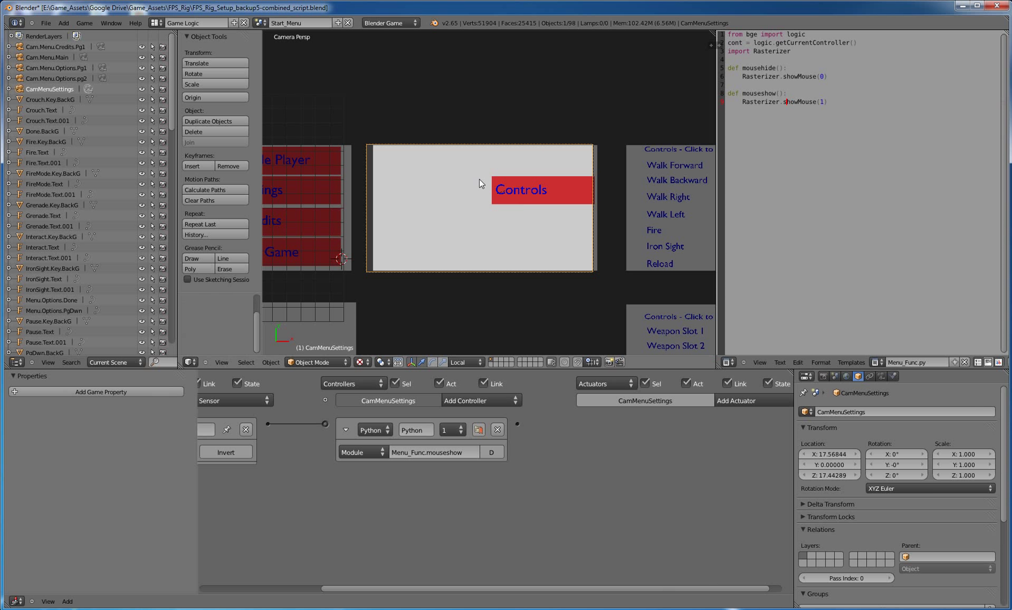
Move CamMenuSettings along X to center it on the Controls page
key("g")
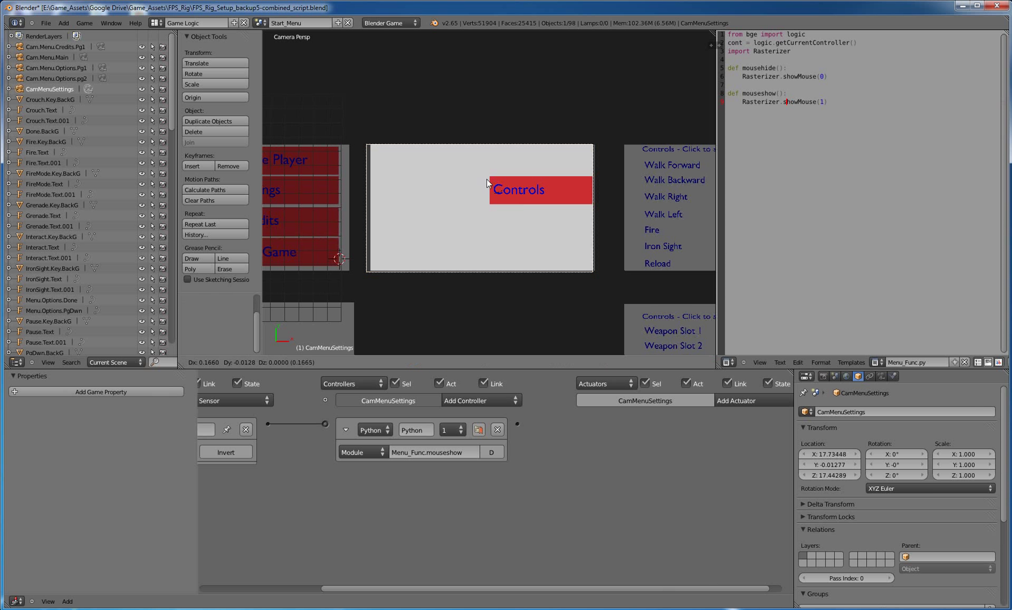
left_click(490, 178)
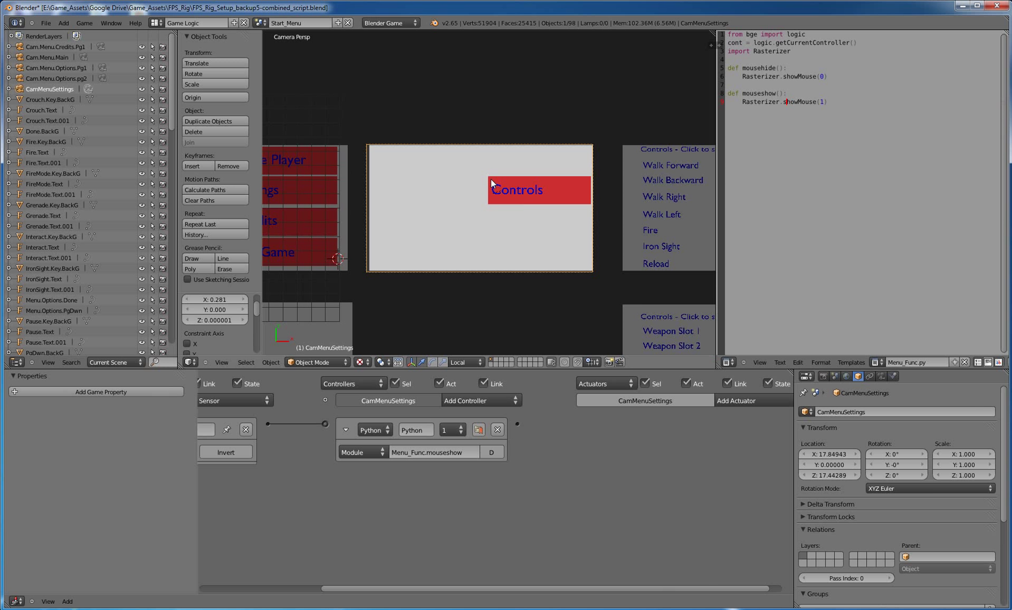
key("g")
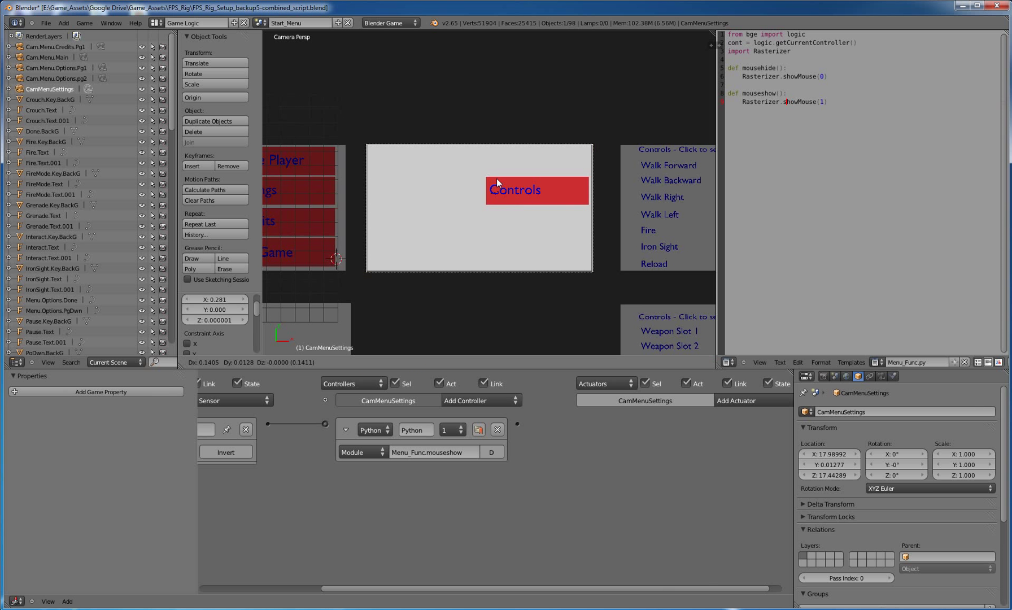
key("x")
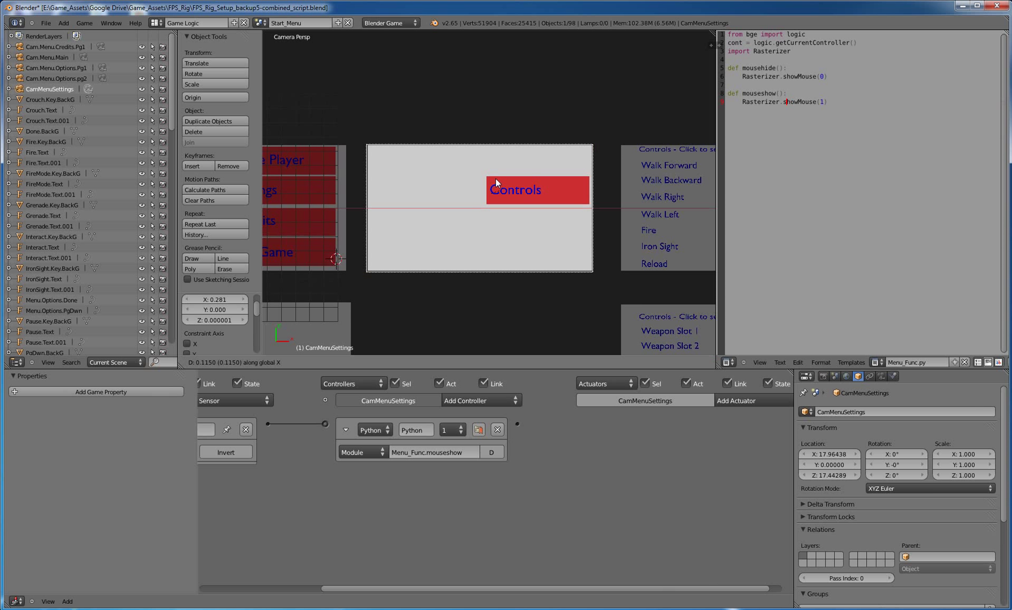
Confirm the centered camera and scale the white Controls page to 1.027
left_click(495, 178)
right_click(492, 204)
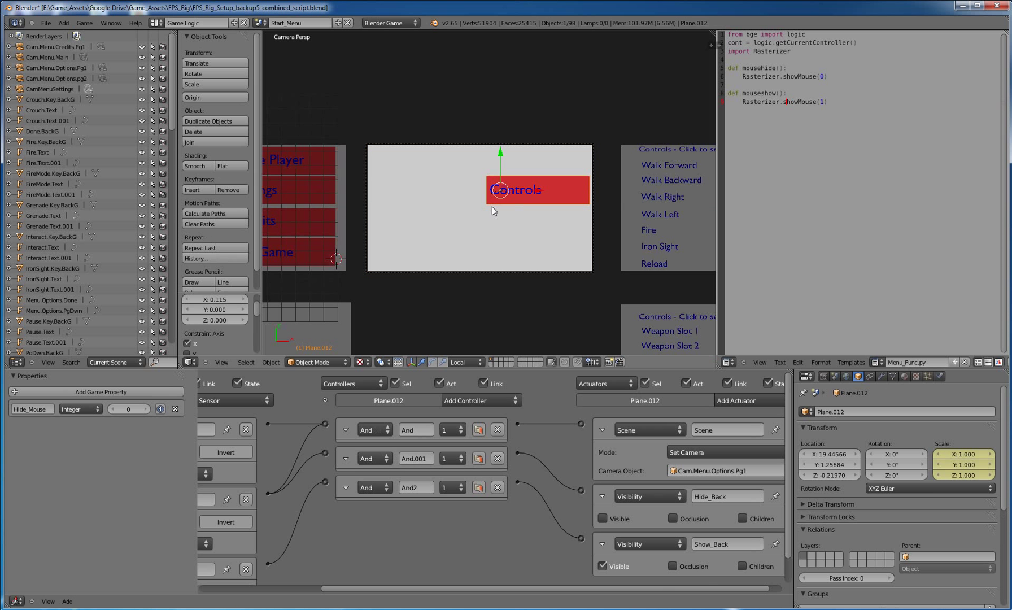
right_click(574, 214)
key("s")
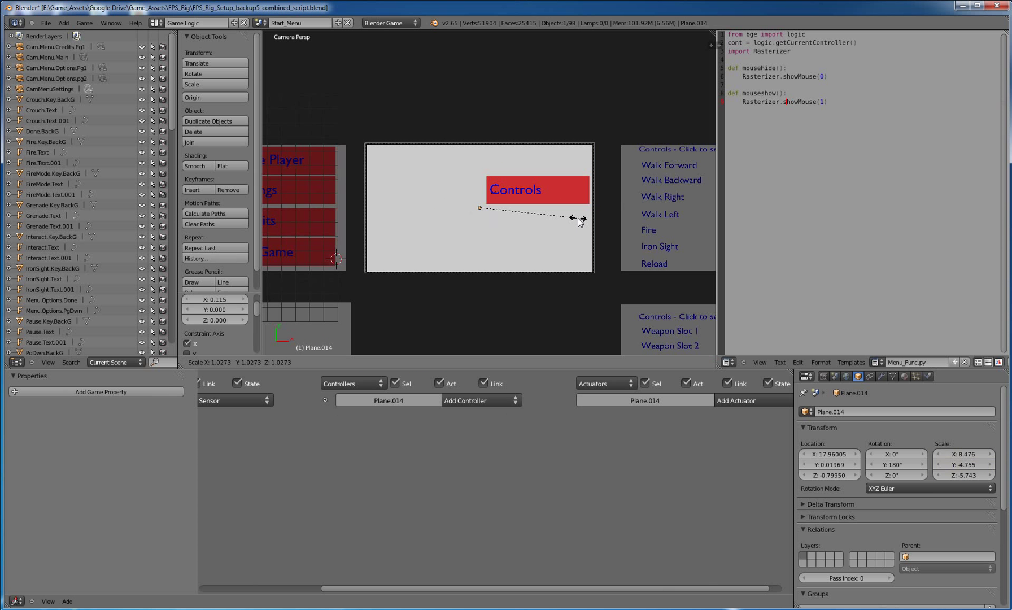
left_click(578, 219)
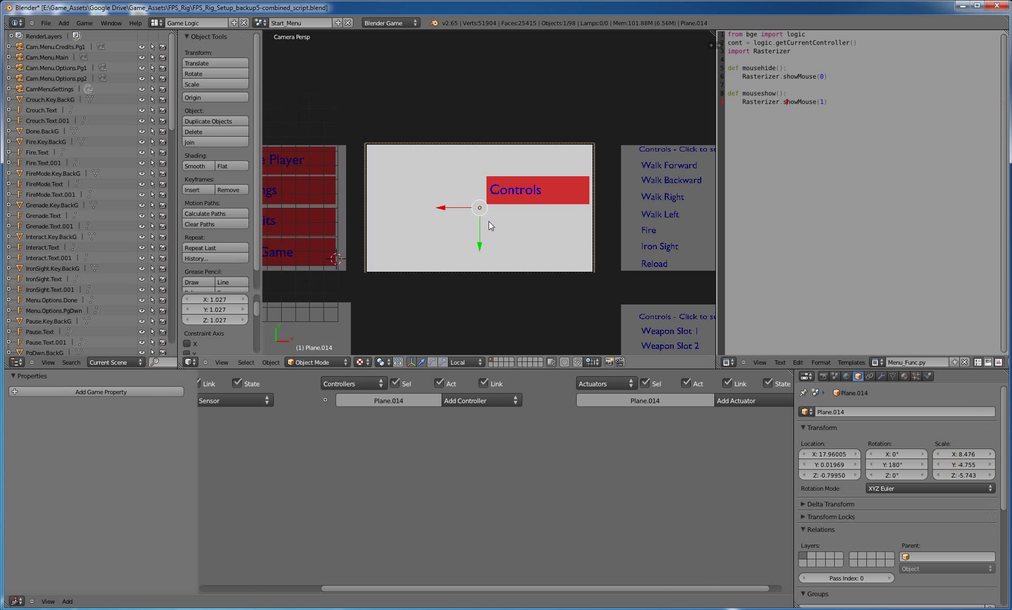
Pick out the red Controls button plane among the overlapping Controls objects
scroll(491, 219, "up", 4)
scroll(526, 184, "down", 2)
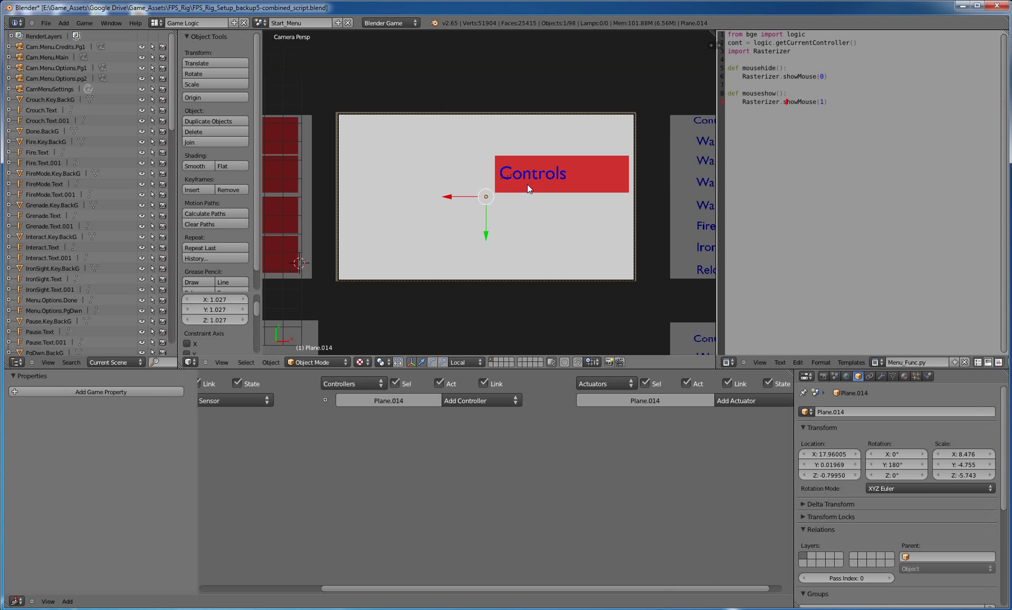
scroll(529, 189, "down", 3)
scroll(538, 196, "up", 4)
right_click(545, 172)
right_click(594, 171)
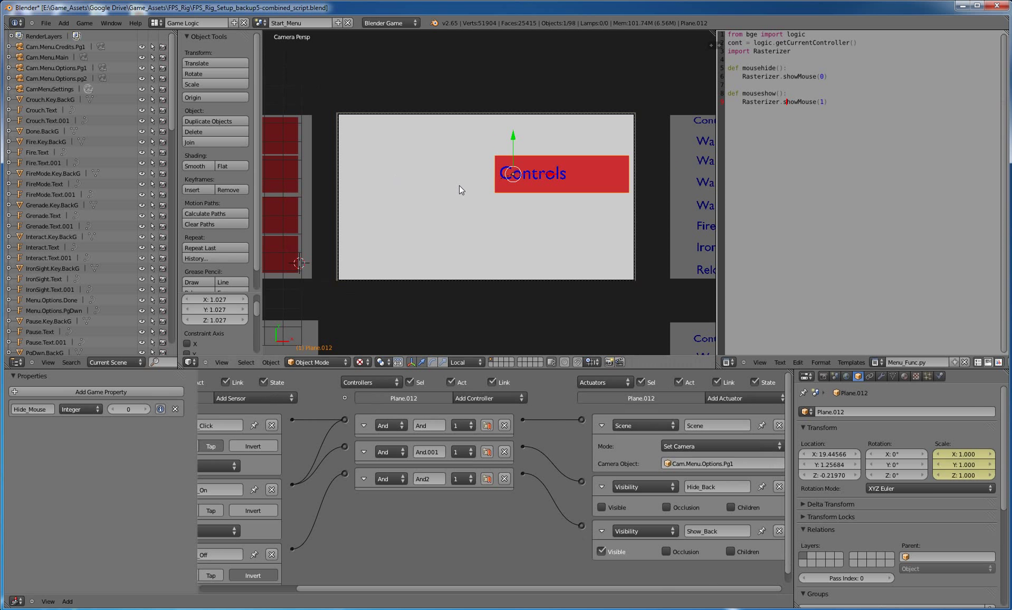
scroll(458, 192, "down", 2)
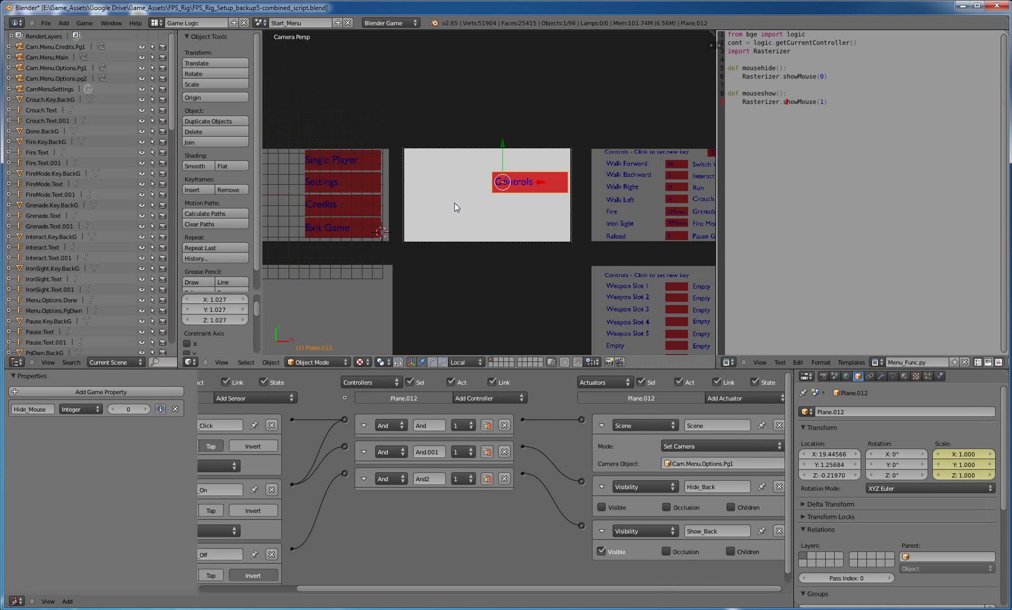
scroll(455, 204, "up", 2)
right_click(577, 179)
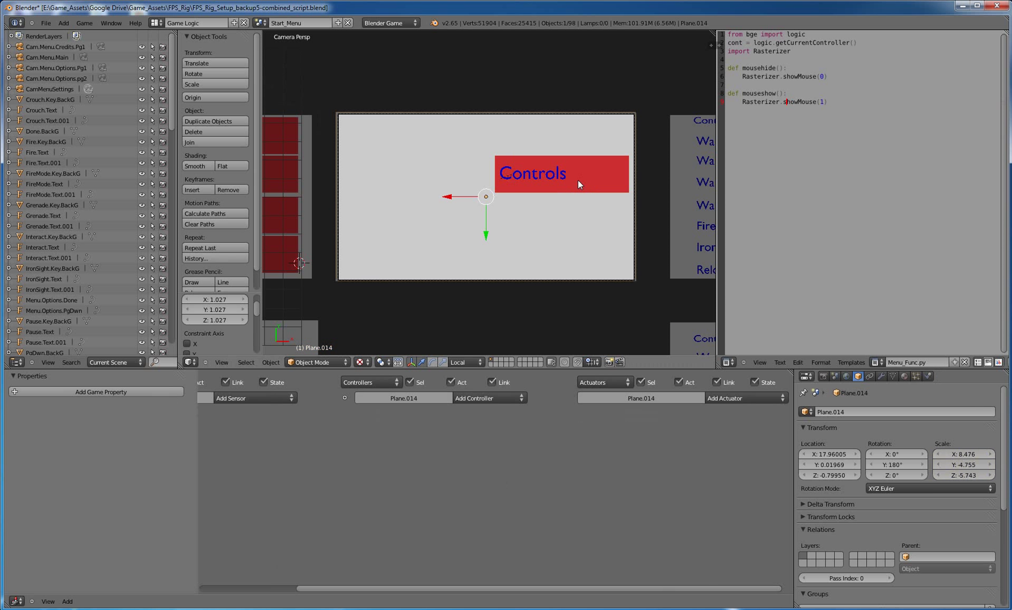
right_click(577, 180)
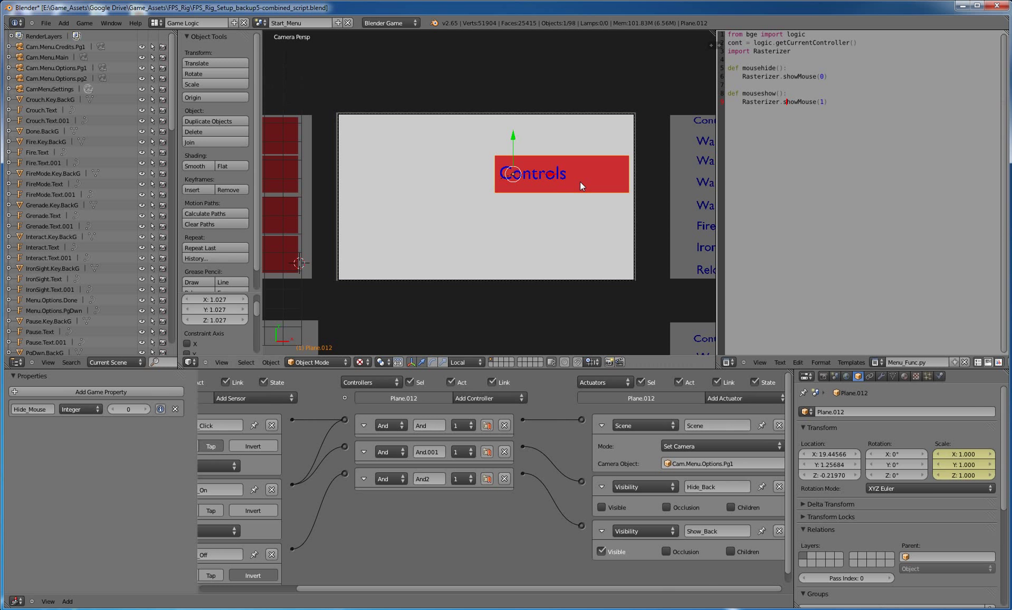
right_click(590, 183)
right_click(591, 182)
Duplicate the red Controls button along Y, placing copy Plane.015 just above the original
key("shift+d")
key("y")
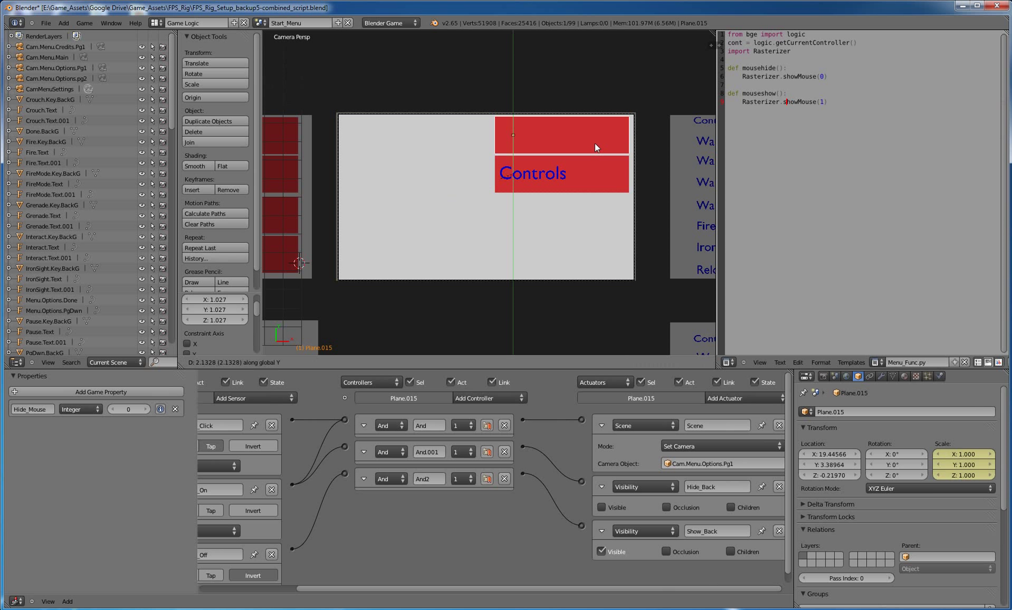
left_click(594, 144)
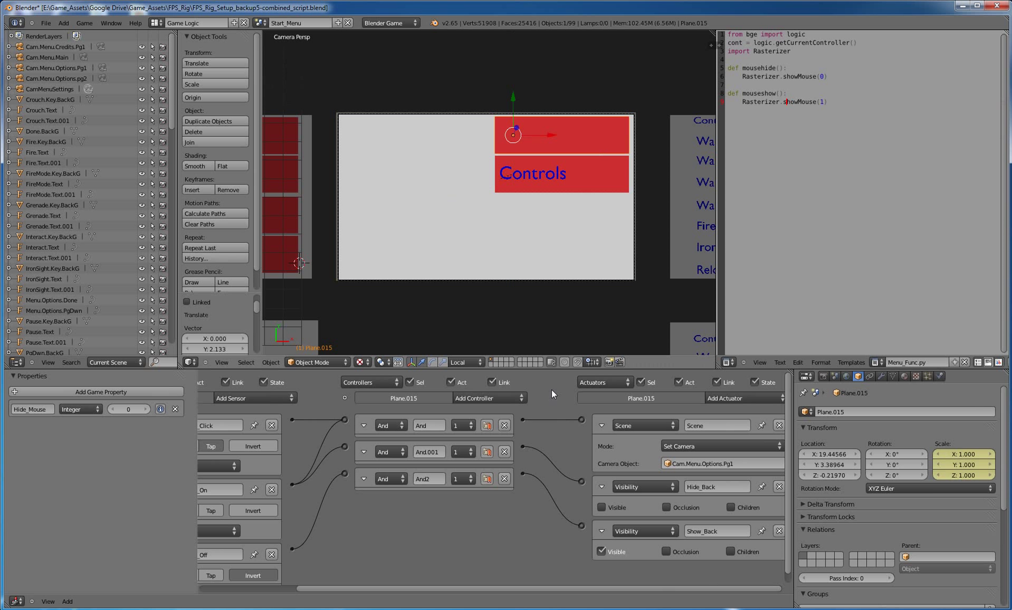
scroll(561, 260, "down", 7)
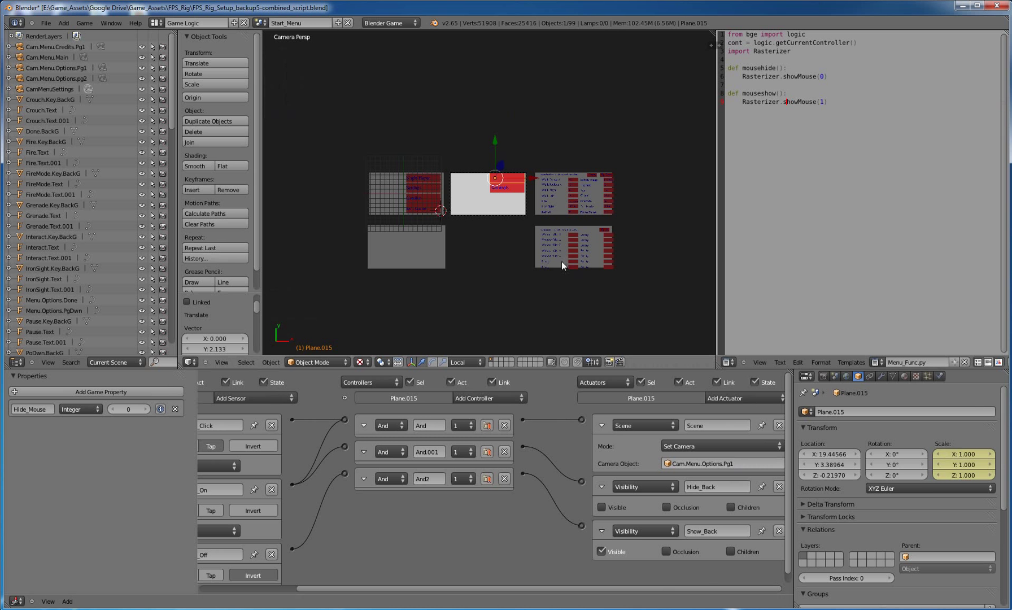
scroll(550, 253, "up", 6)
middle_click_drag(532, 264, 510, 218)
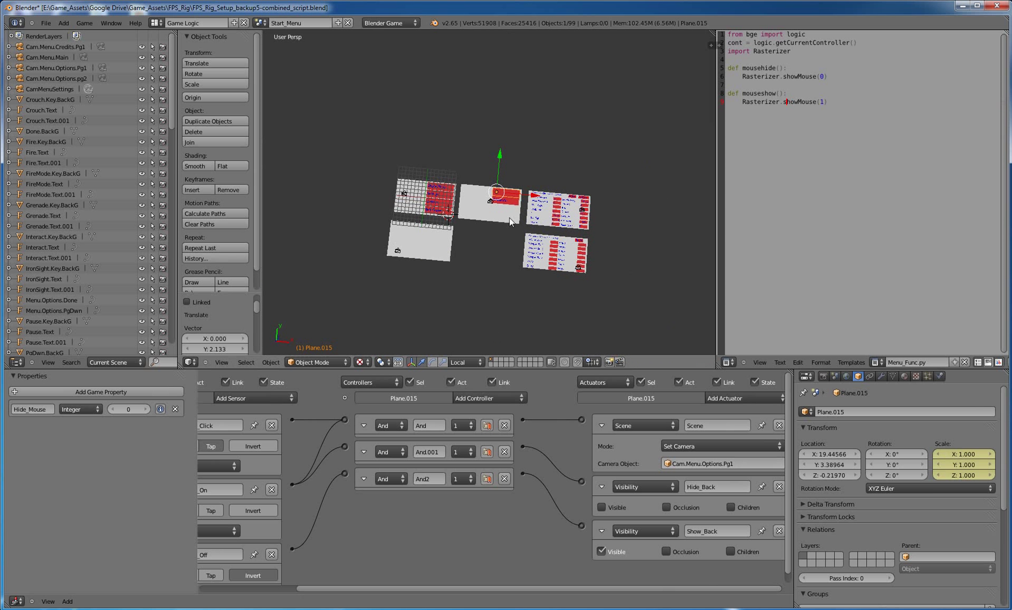
right_click(508, 219)
Duplicate the Controls button plane and label, placing the copy above the original and shifted along X
scroll(523, 224, "up", 3)
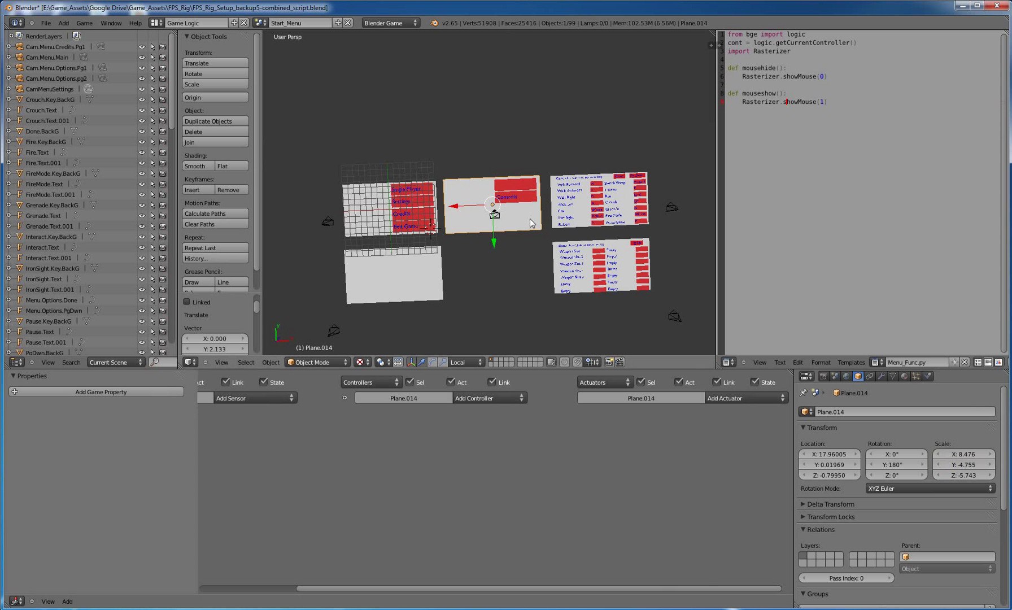
right_click(532, 218)
middle_click_drag(531, 218, 532, 238)
right_click(532, 221)
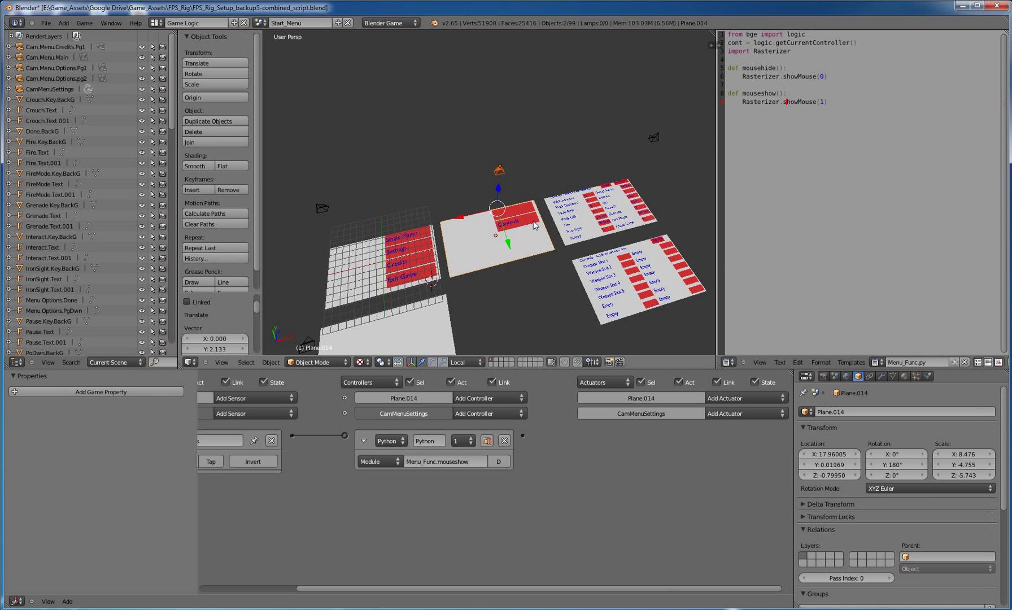
left_click(514, 223, "shift")
middle_click_drag(553, 238, 528, 265)
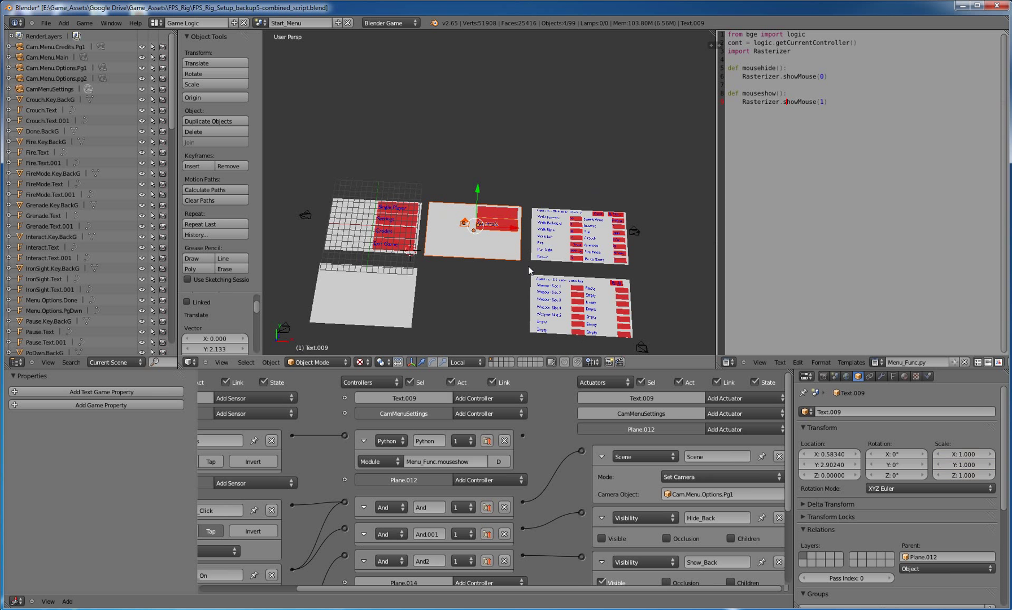
key("shift+d")
key("y")
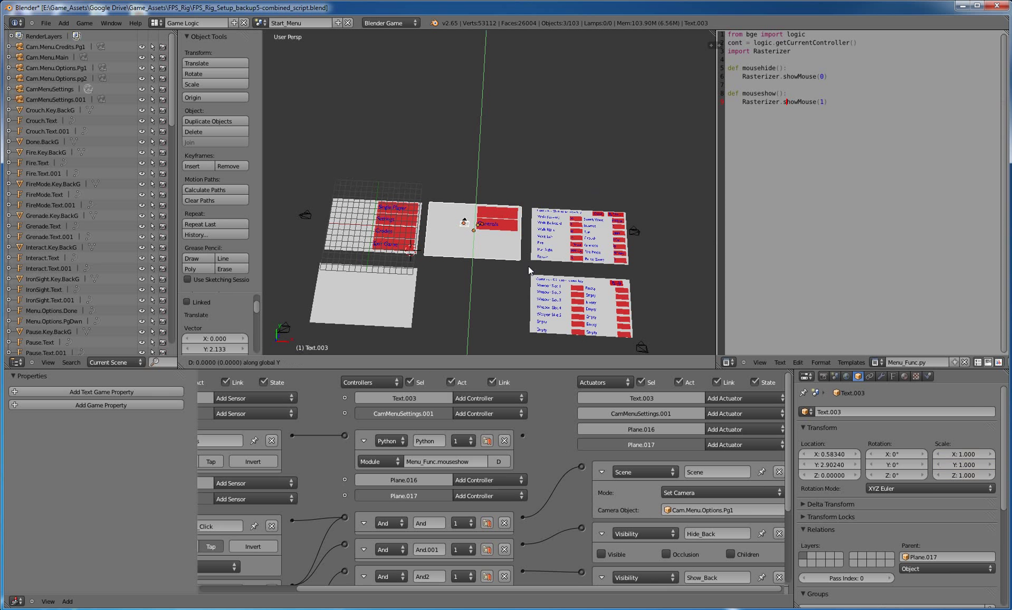
left_click(533, 202)
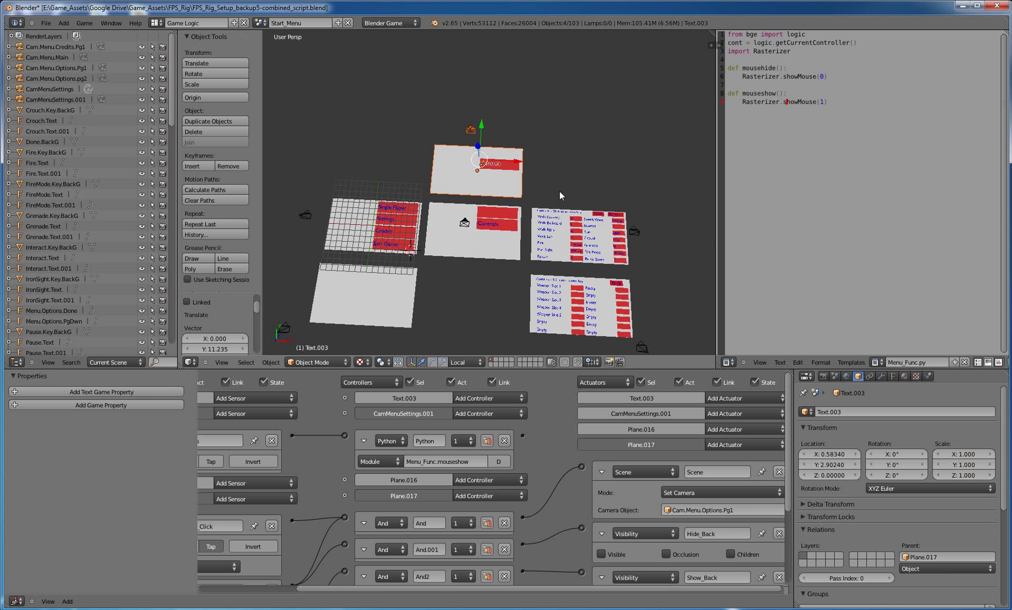
key("g")
key("x")
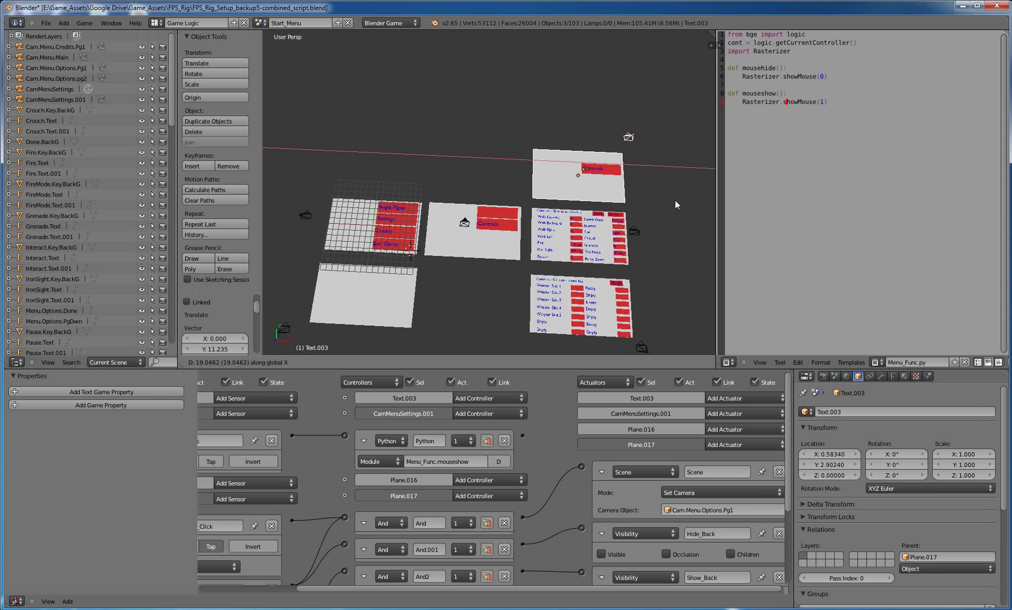
left_click(675, 200)
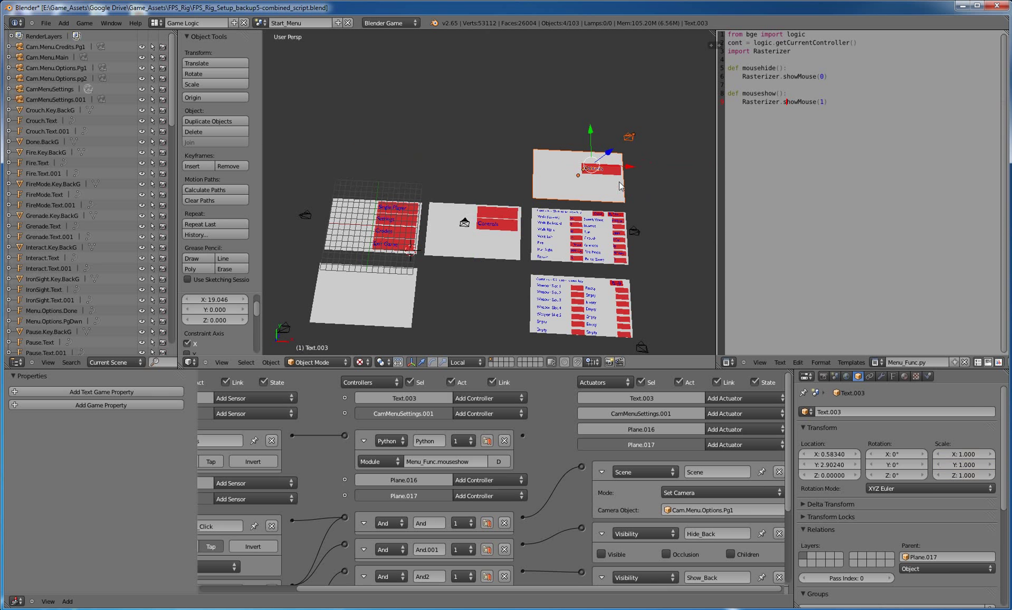
Rename the camera CamMenuSettings.001 to CamMenuDisplay
scroll(617, 181, "up", 3)
scroll(521, 199, "up", 4)
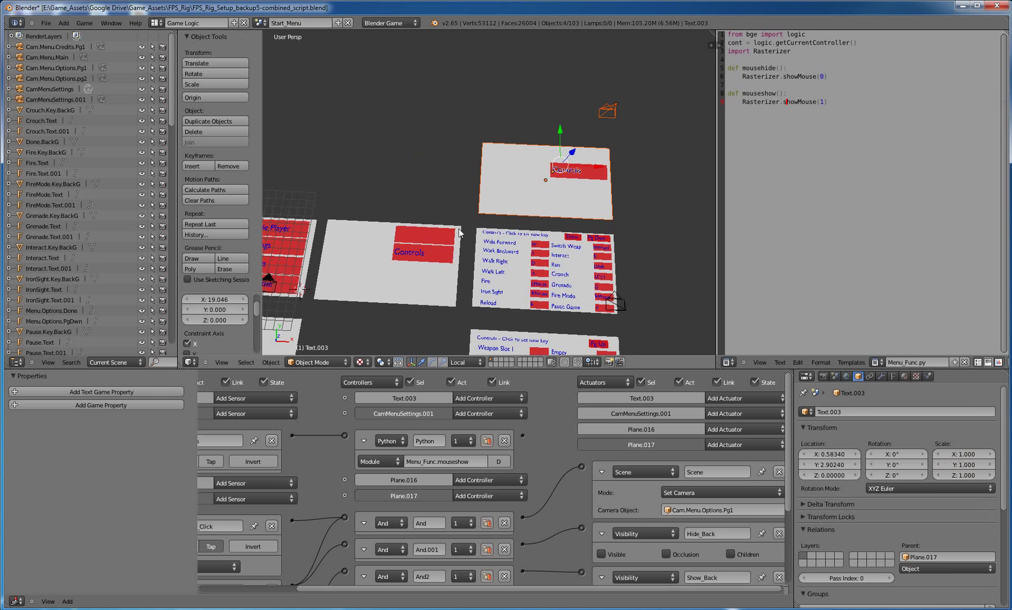
right_click(683, 94)
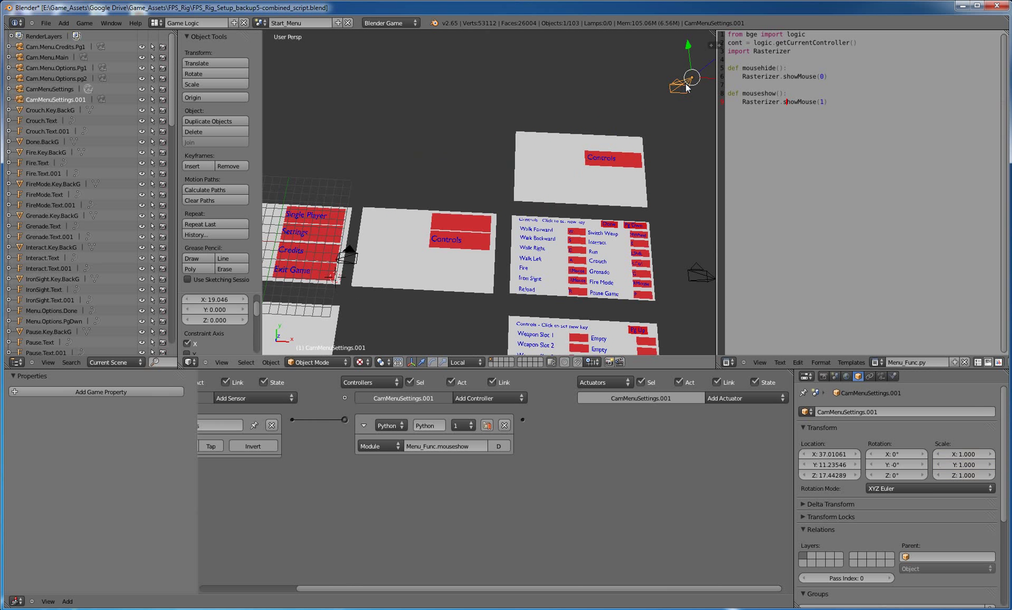
left_click_drag(887, 416, 866, 415)
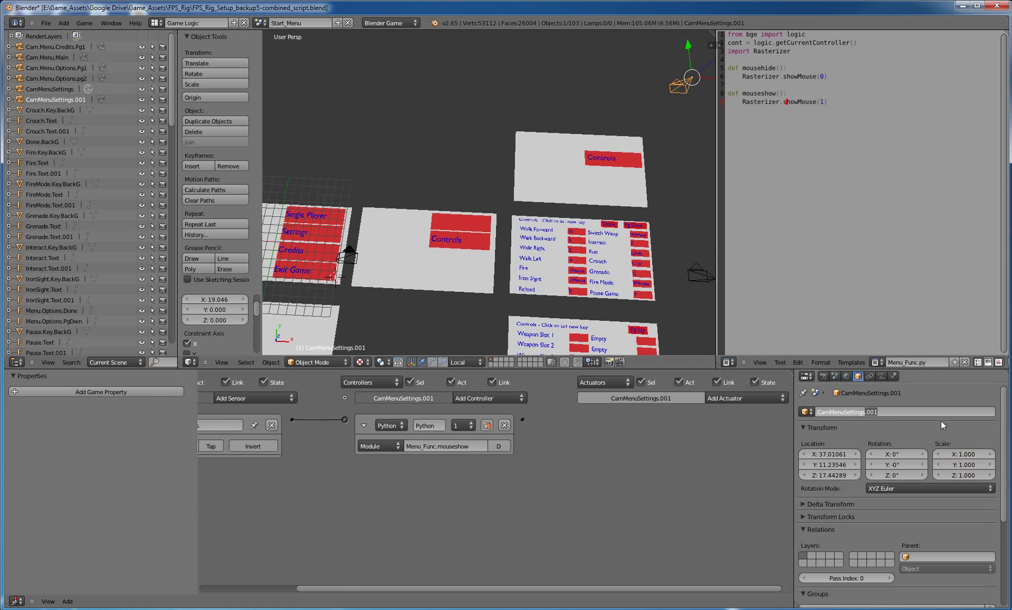
key("BackSpace")
key("BackSpace")
key("BackSpace")
key("BackSpace")
key("BackSpace")
key("BackSpace")
key("BackSpace")
key("BackSpace")
key("BackSpace")
type("Display")
key("Return")
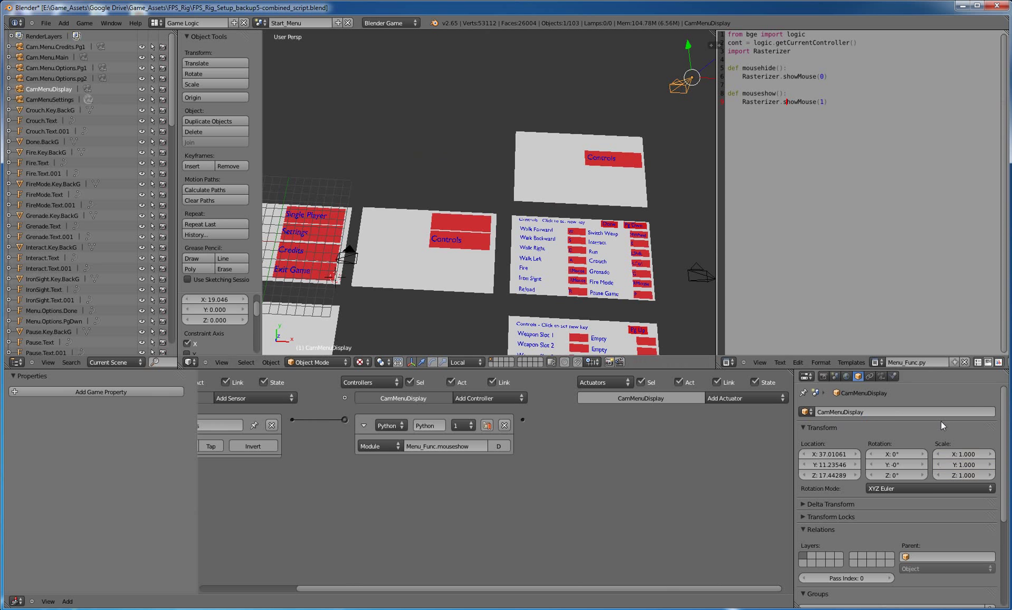
right_click(464, 238)
middle_click_drag(457, 242, 553, 226)
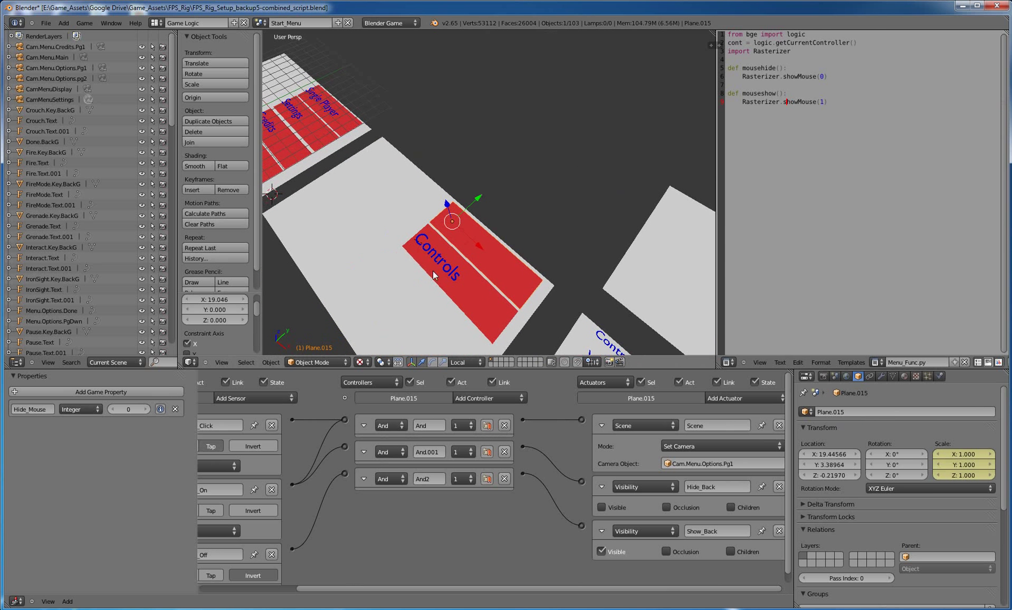
Duplicate the Controls text label in place, leaving the copy without a parent
right_click(476, 254)
key("shift+d")
key("y")
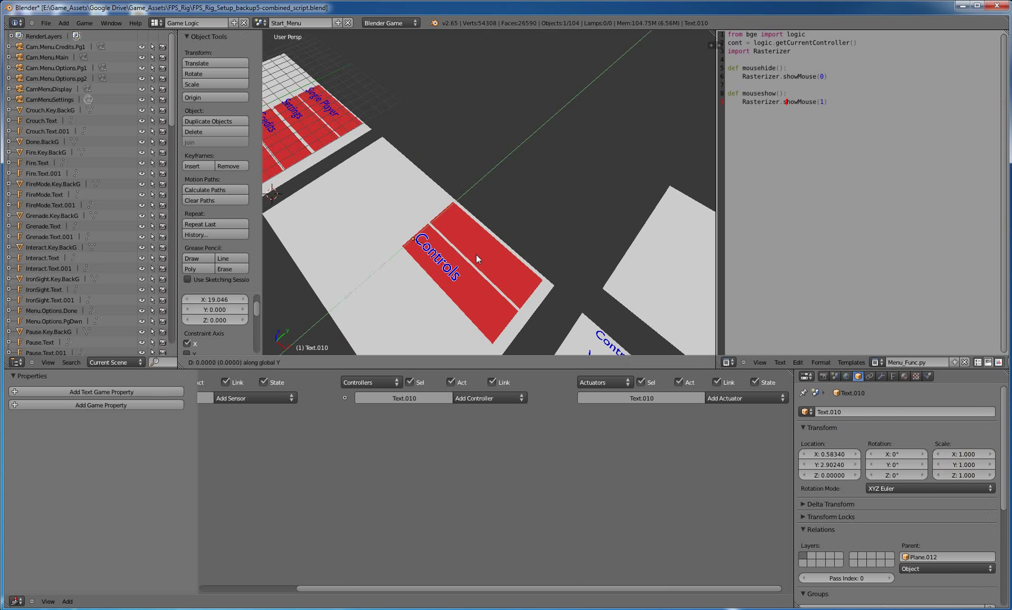
left_click(513, 248)
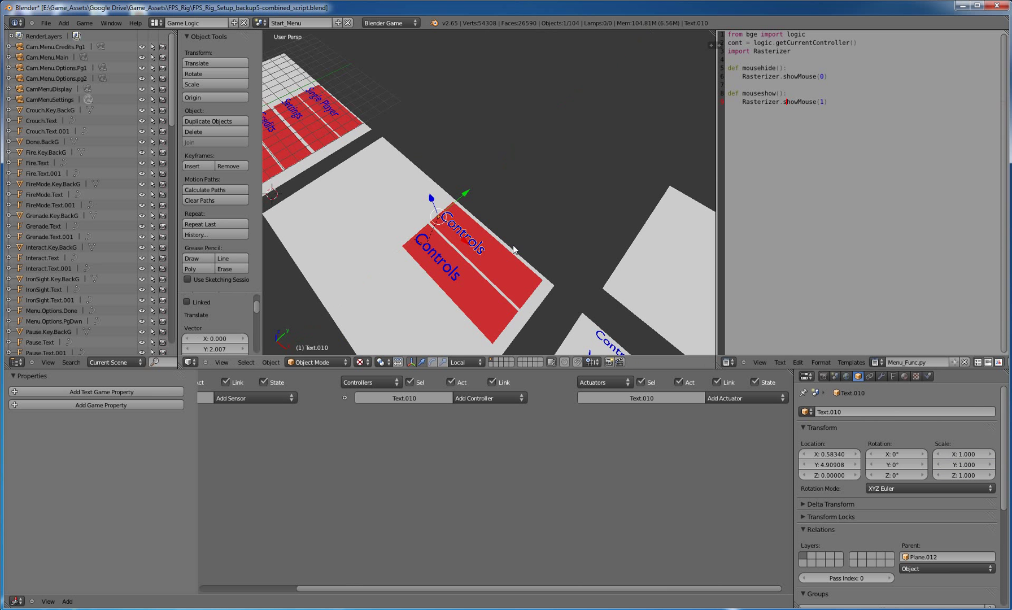
left_click(959, 558)
key("Escape")
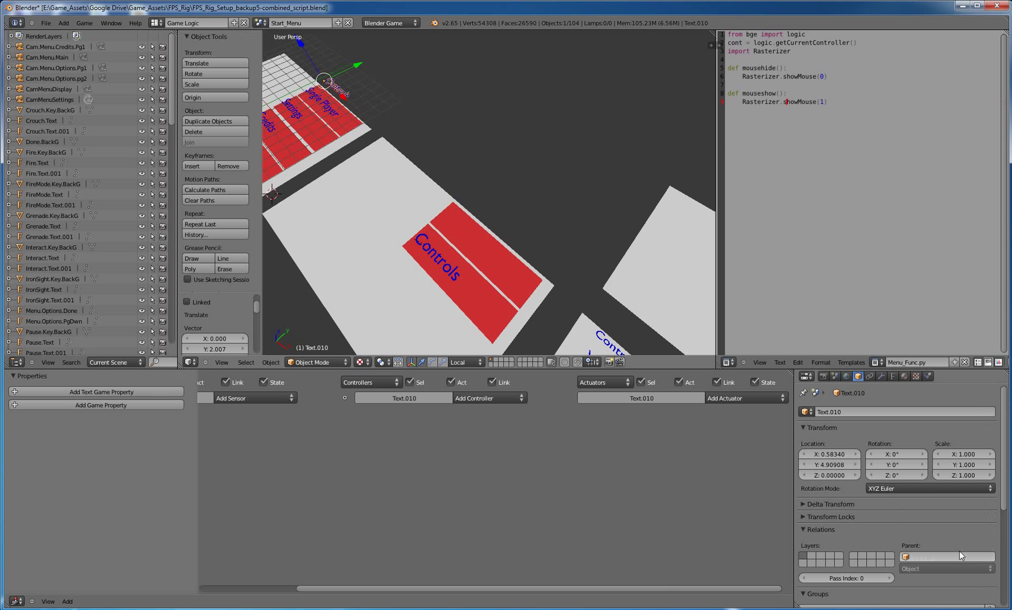
middle_click_drag(590, 289, 455, 219)
Move the duplicated label along X and Y onto the empty upper red bar
key("g")
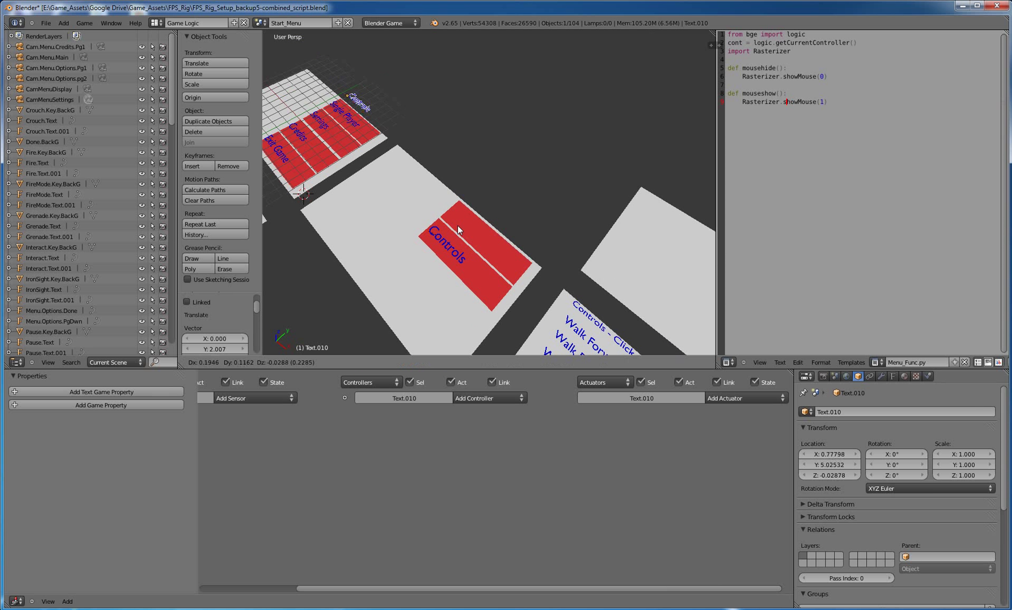
key("y")
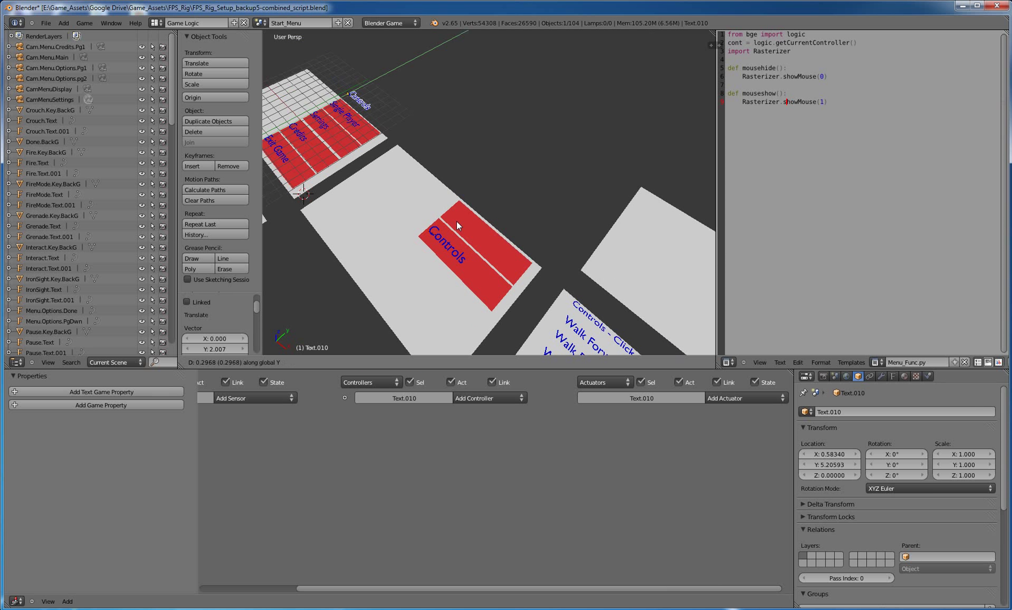
key("Escape")
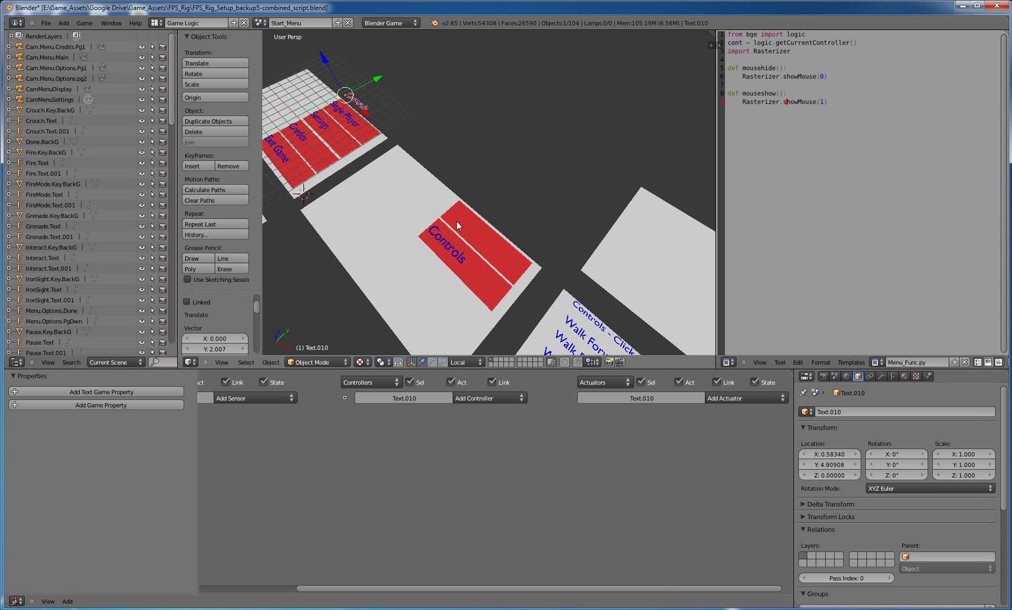
key("g")
key("x")
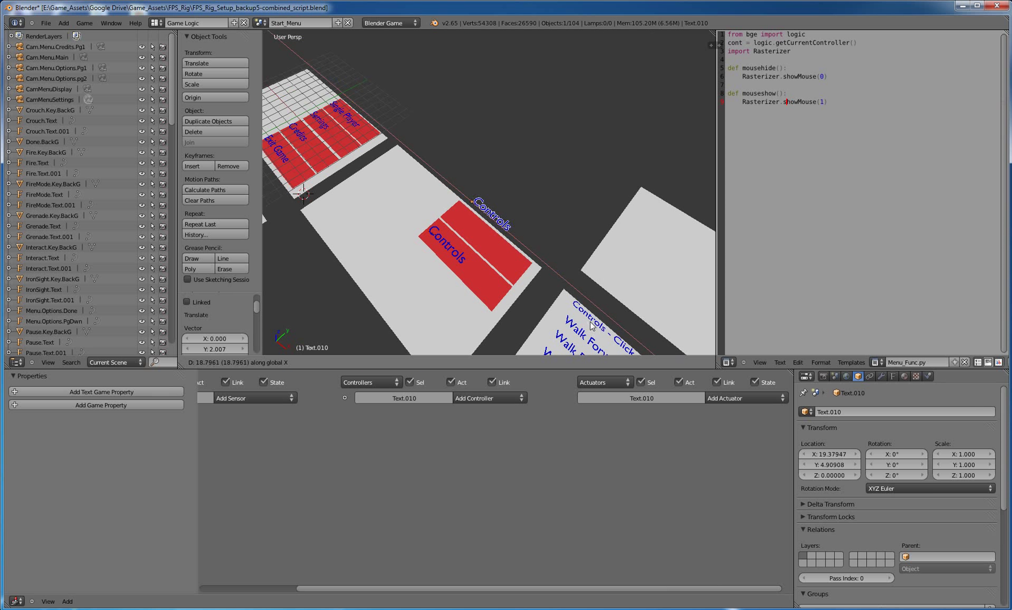
left_click(585, 325)
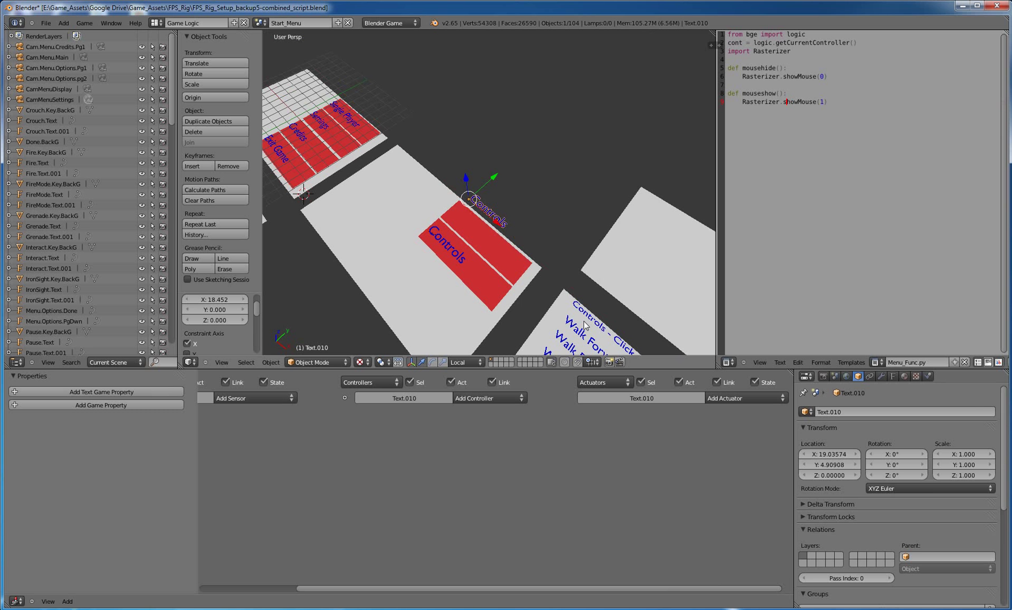
key("g")
key("y")
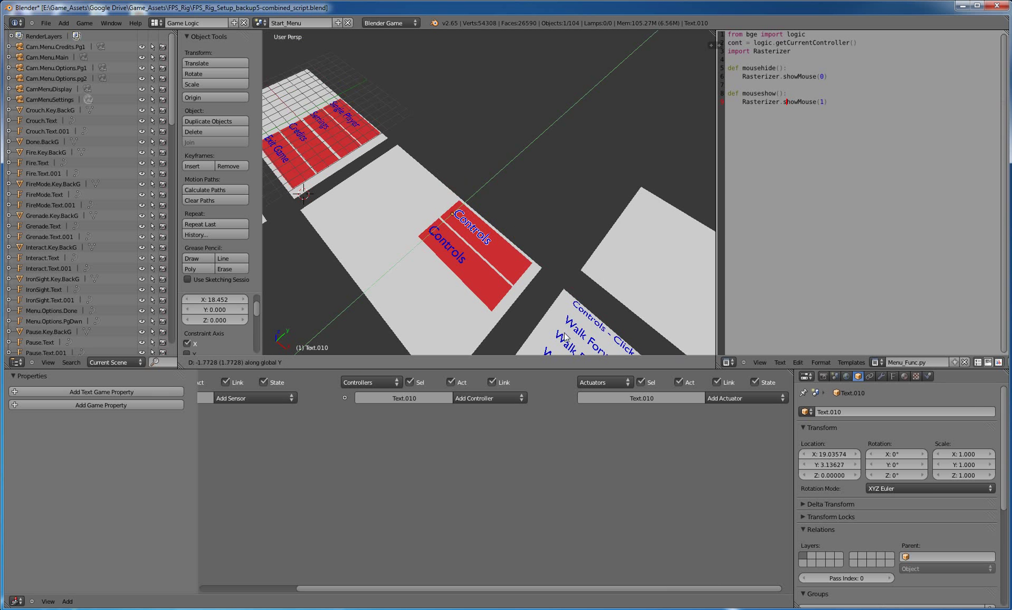
left_click(566, 336)
middle_click_drag(564, 338, 550, 297)
key("g")
key("x")
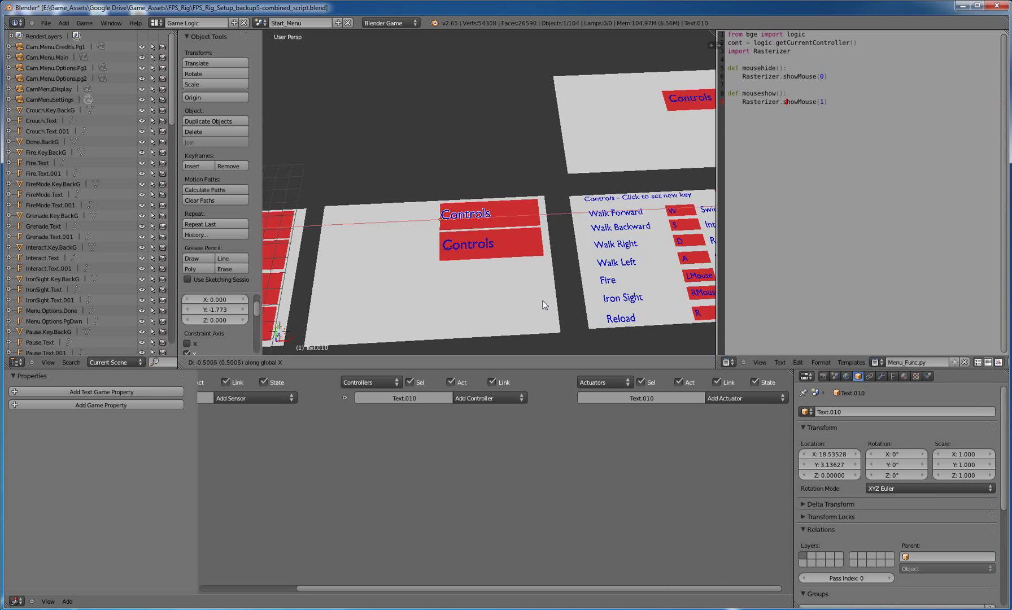
left_click(545, 300)
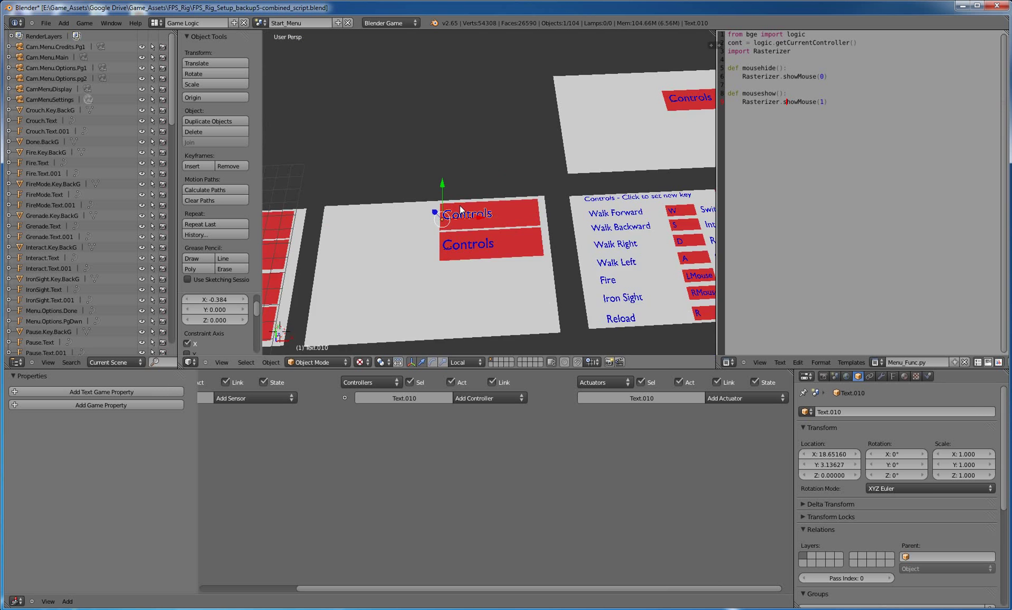
Look through the CamMenuSettings camera and test-run the menu game
scroll(460, 204, "up", 2)
scroll(483, 232, "up", 5, "shift")
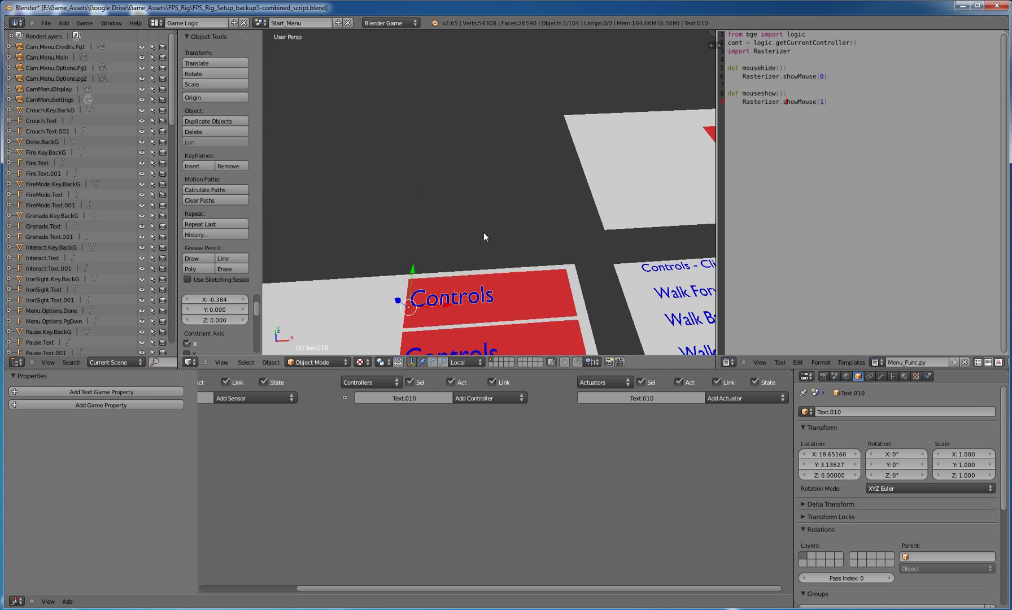
middle_click_drag(481, 233, 446, 265)
right_click(409, 183)
key("ctrl+KP_0")
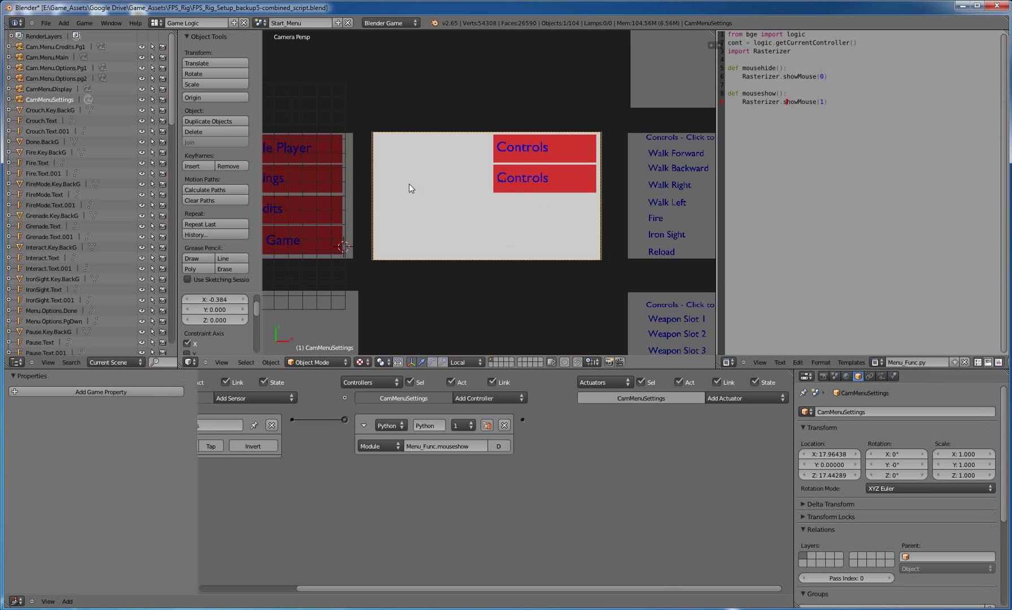
key("p")
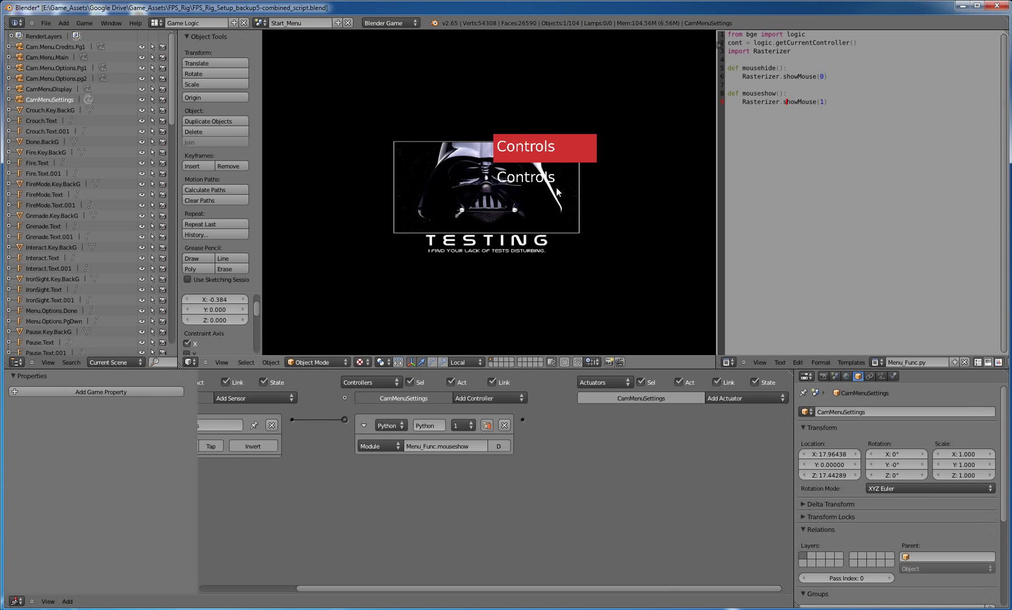
key("Escape")
Change the new label Text.010 to read Settings
right_click(536, 149)
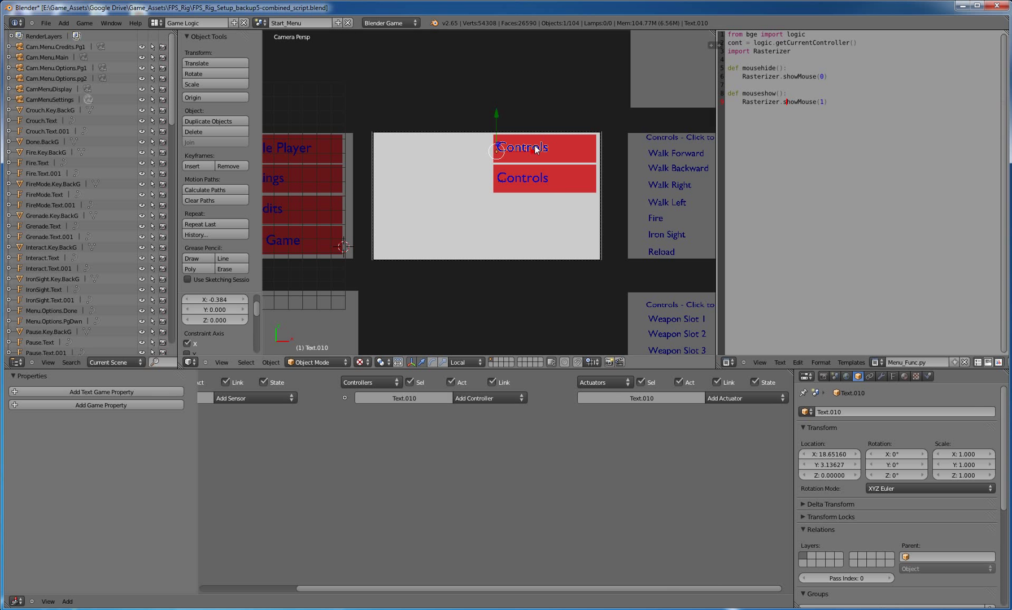
key("Tab")
key("BackSpace")
key("BackSpace")
key("BackSpace")
key("BackSpace")
key("BackSpace")
key("BackSpace")
key("BackSpace")
key("BackSpace")
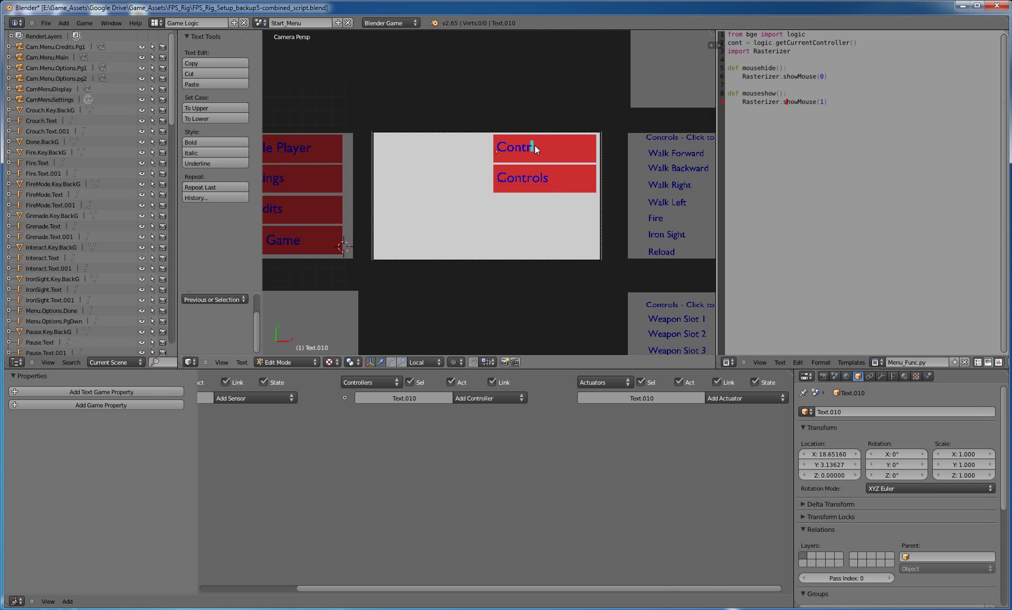
type("Settings")
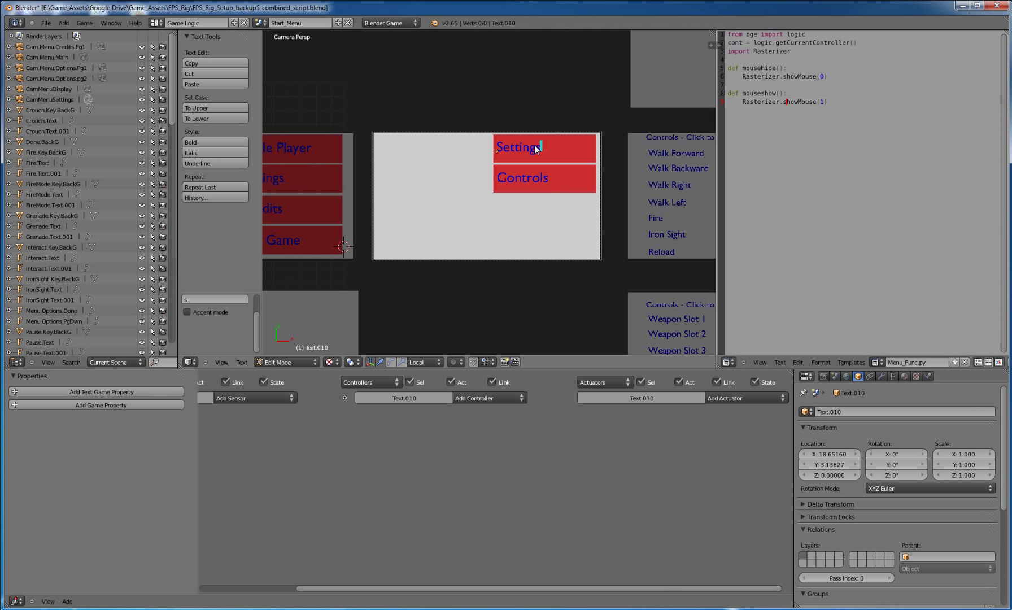
key("Tab")
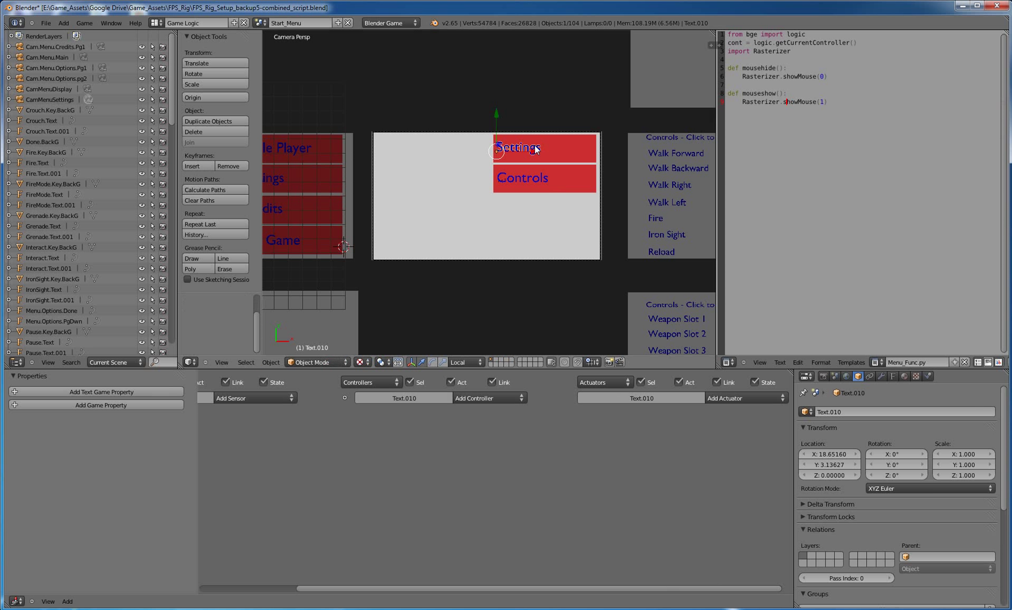
Make the button plane Plane.015 switch to the CamMenuDisplay camera, then test-run the game
right_click(566, 144)
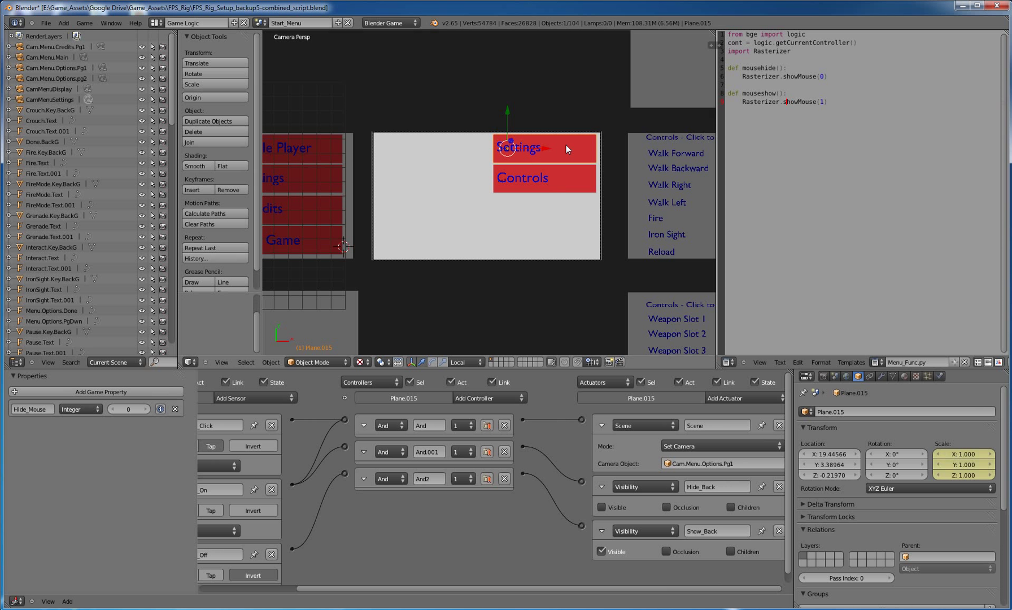
left_click(751, 462)
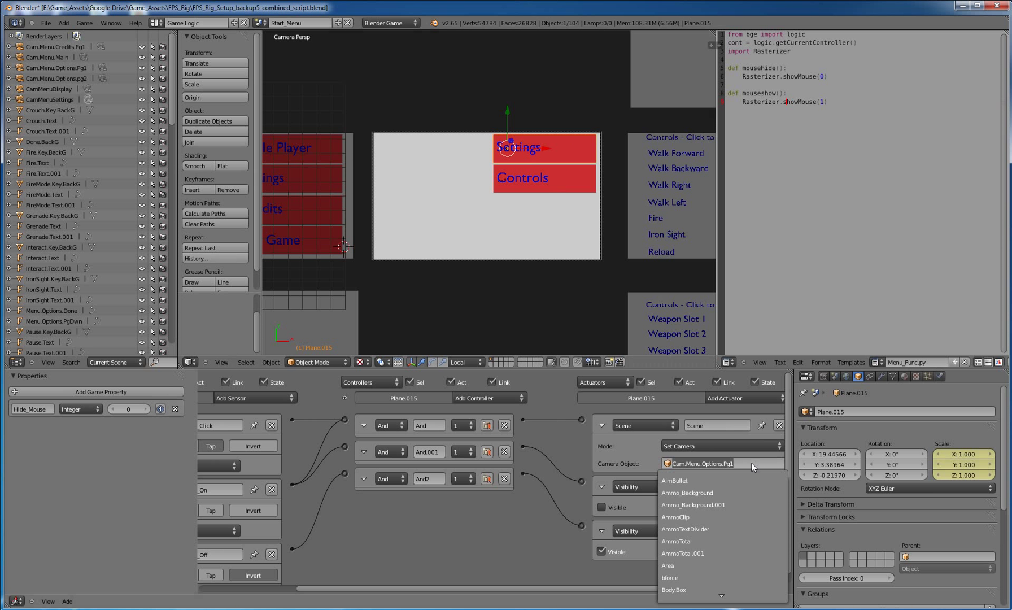
type("Cam")
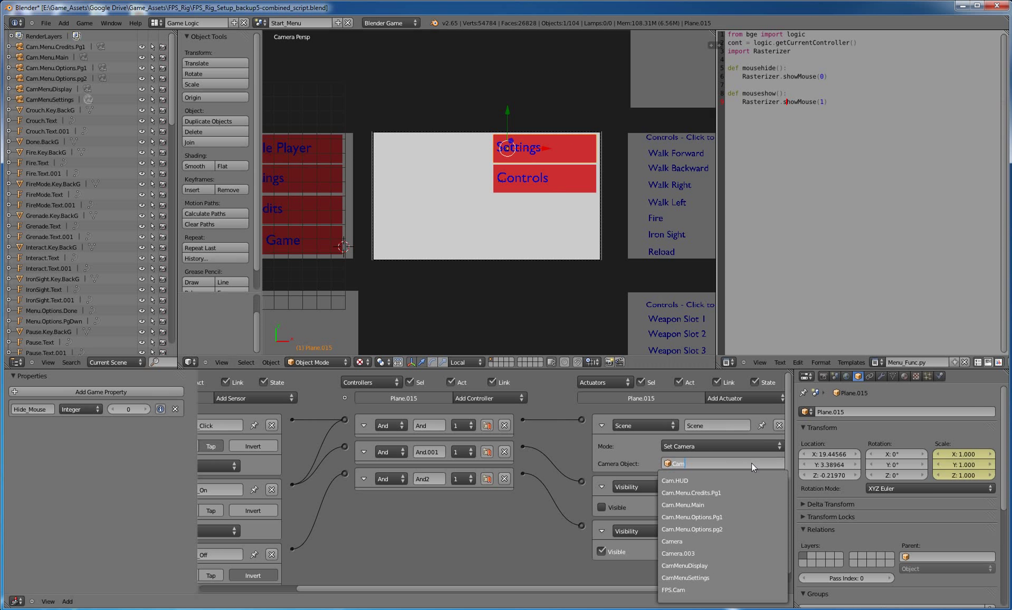
key("Down")
key("Down")
key("Down")
key("Down")
key("Down")
key("Down")
key("Down")
key("Down")
key("Down")
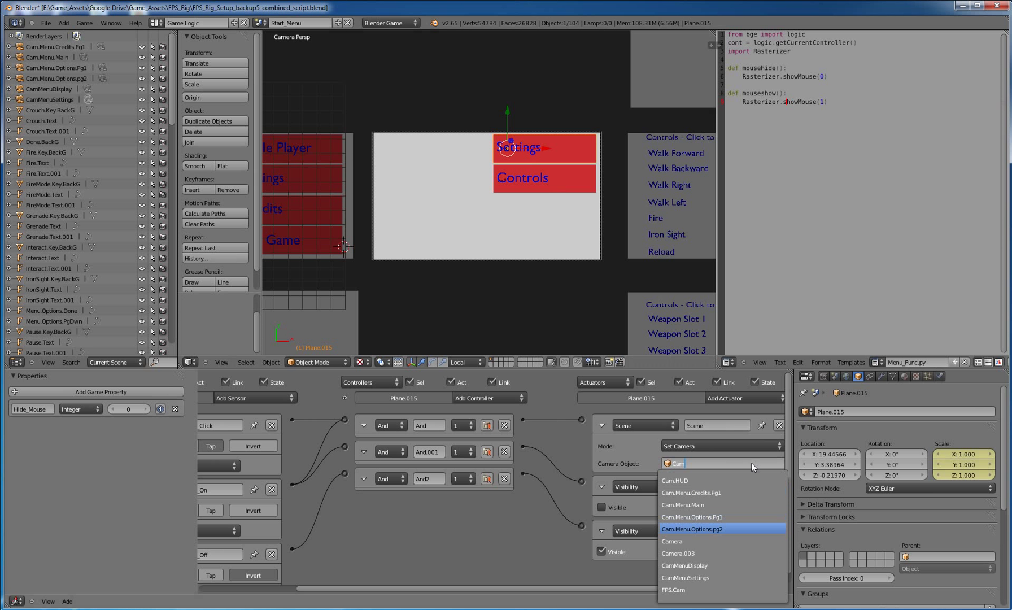
key("Up")
key("Return")
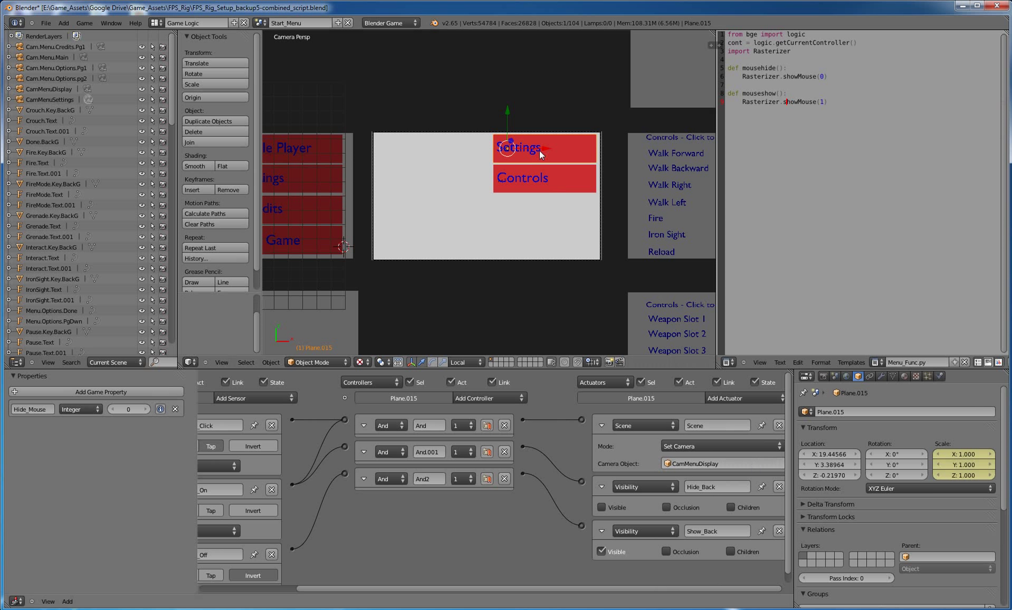
left_click(435, 174)
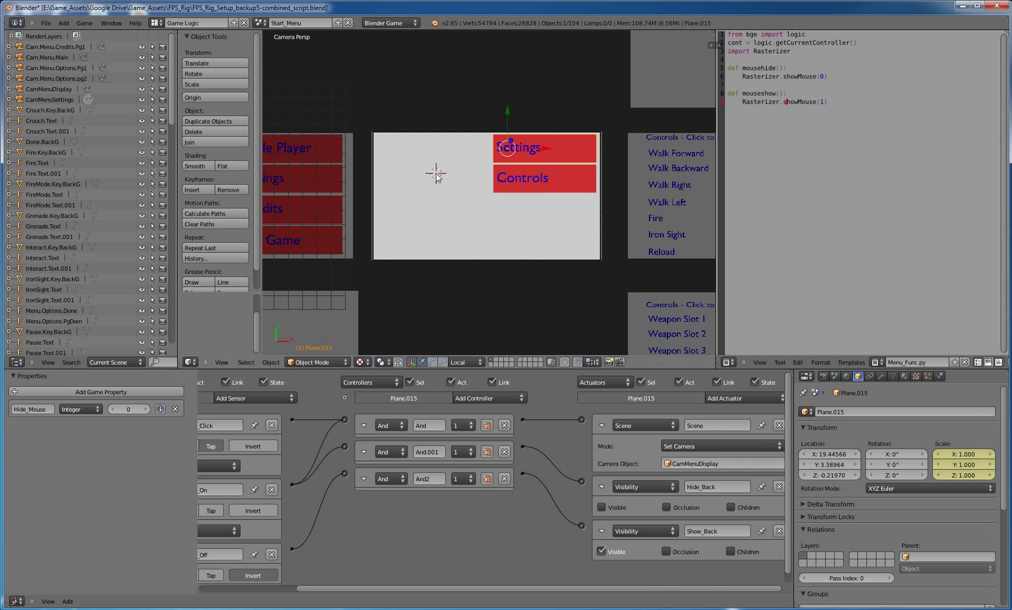
key("p")
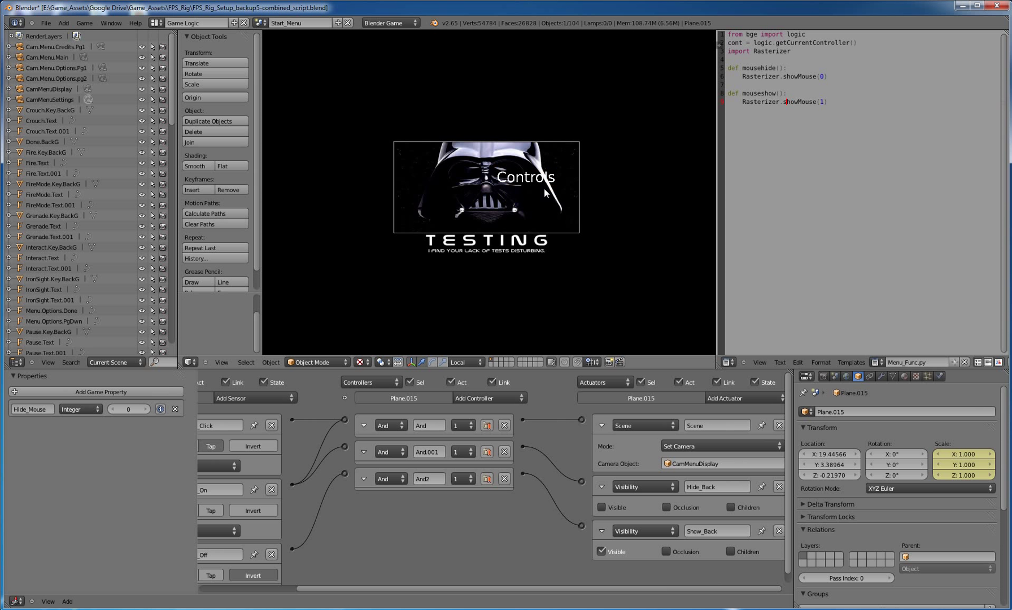
key("Escape")
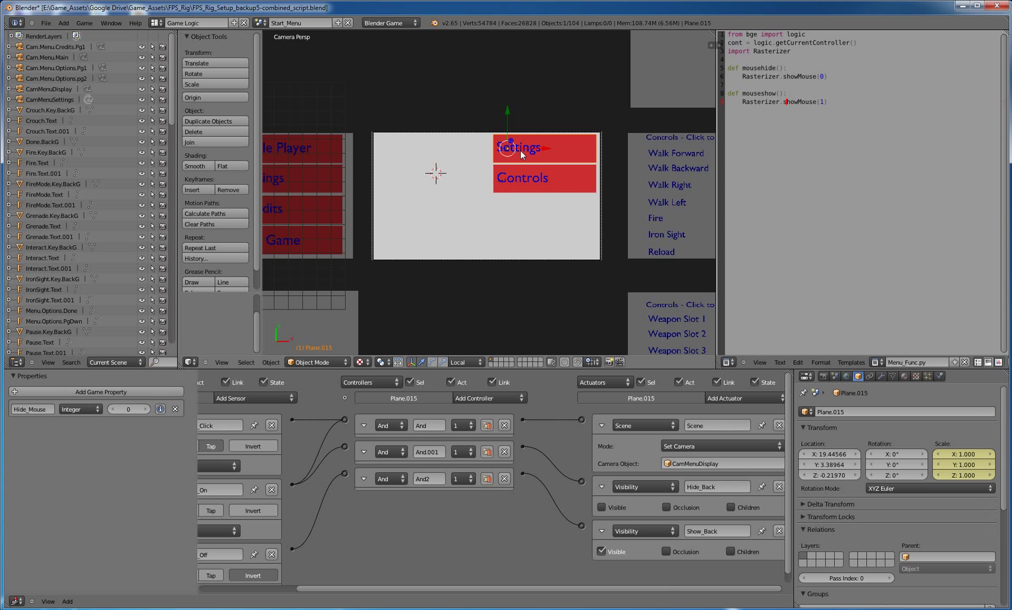
Retype the upper button's label from Settings to Display
left_click(559, 151)
right_click(531, 152)
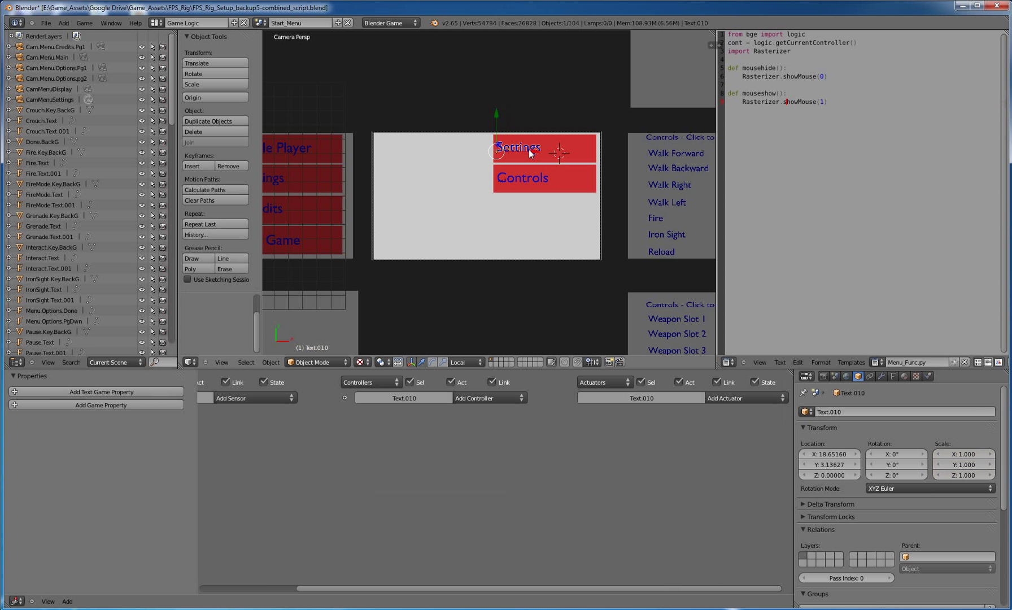
key("Tab")
key("BackSpace")
key("BackSpace")
key("BackSpace")
key("BackSpace")
key("BackSpace")
key("BackSpace")
key("BackSpace")
key("BackSpace")
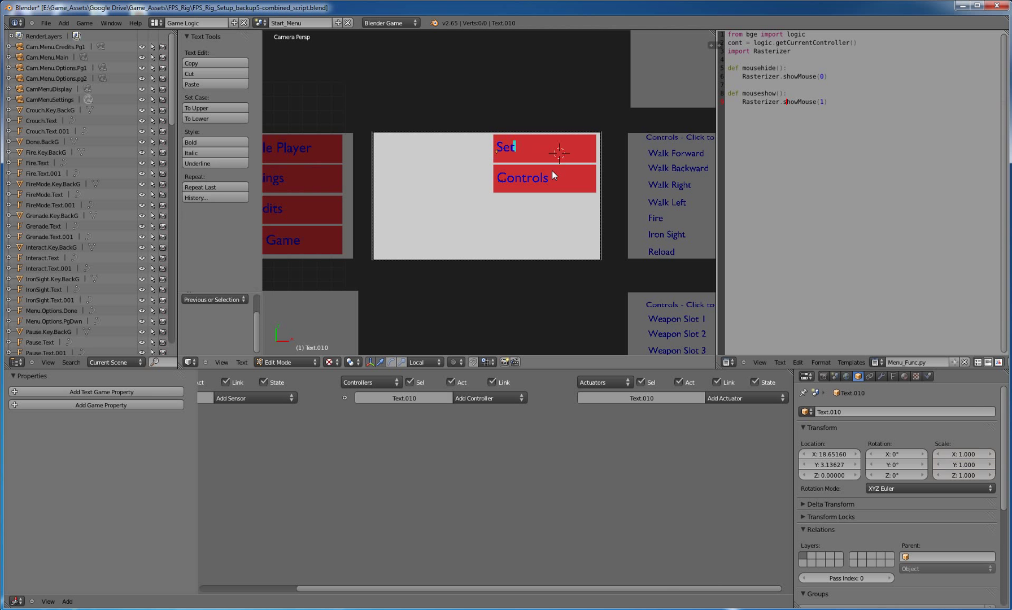
type("Display")
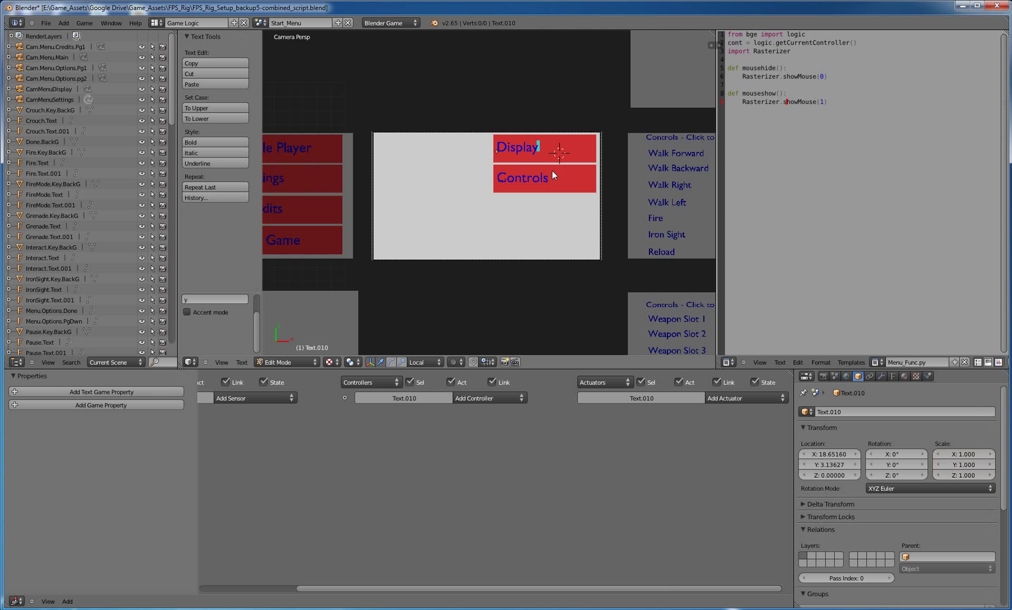
key("Tab")
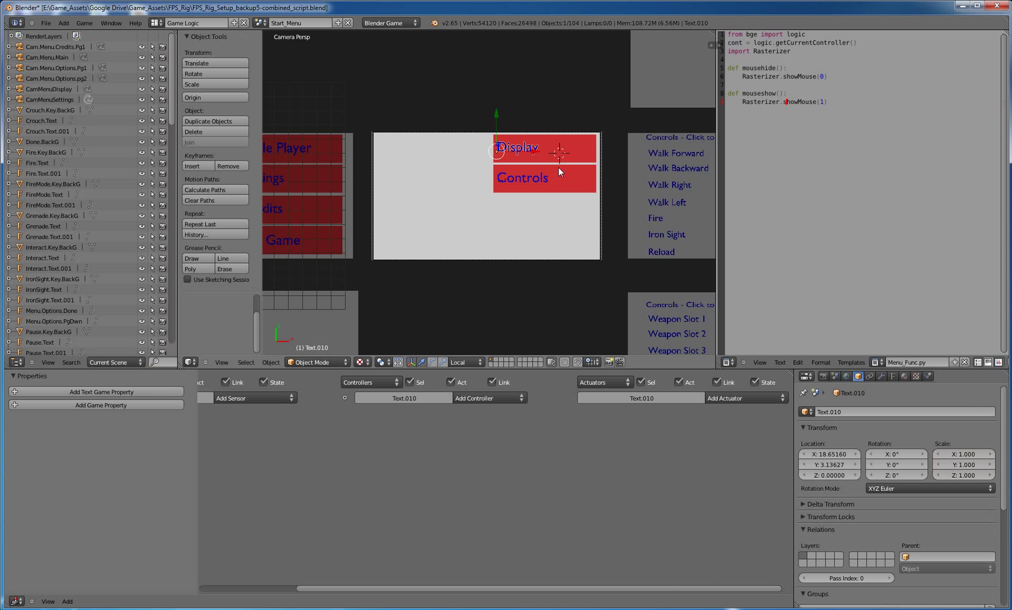
right_click(592, 151)
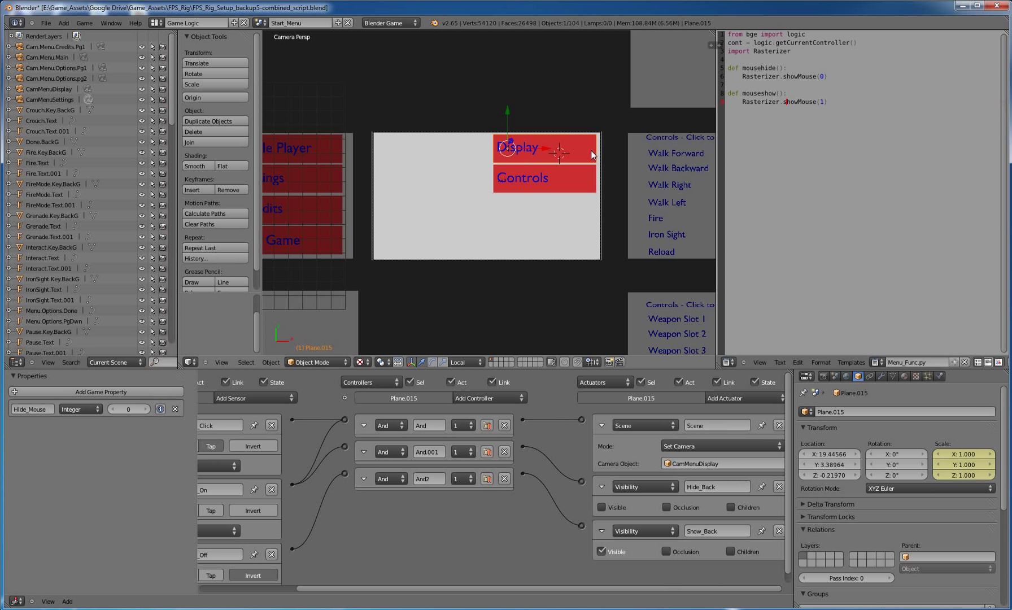
Look through the CamMenuDisplay camera to frame the copied page
scroll(592, 149, "down", 5)
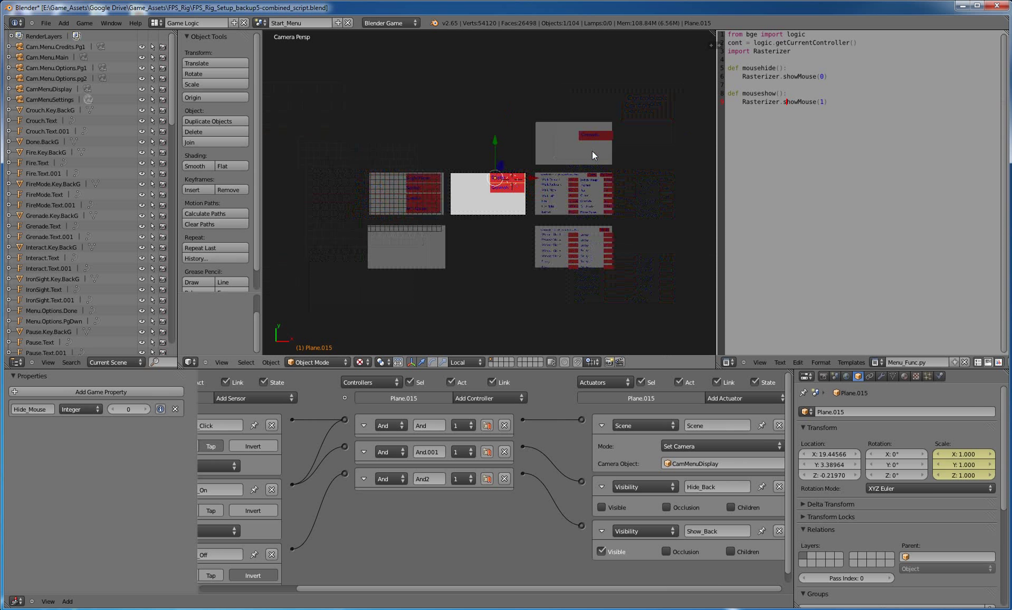
scroll(594, 150, "up", 2)
middle_click_drag(597, 138, 522, 137)
right_click(526, 138)
key("KP_0")
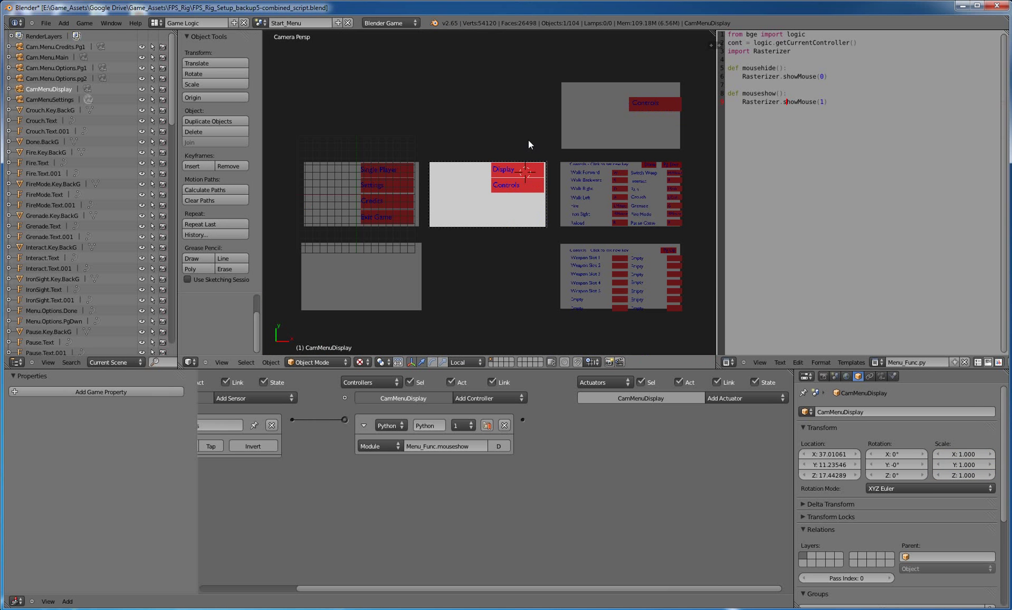
key("KP_0")
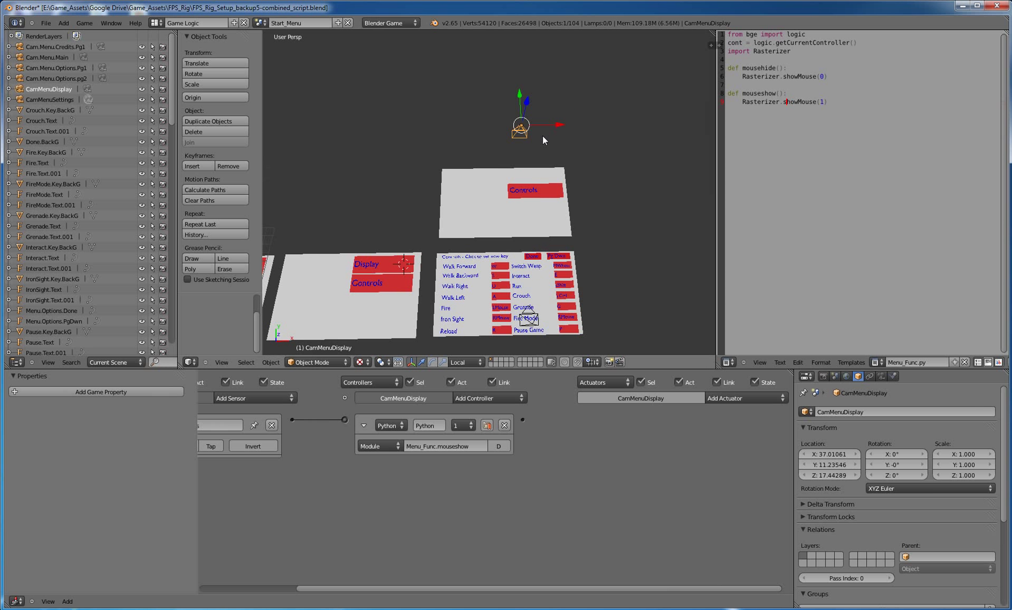
key("KP_0")
key("ctrl+KP_0")
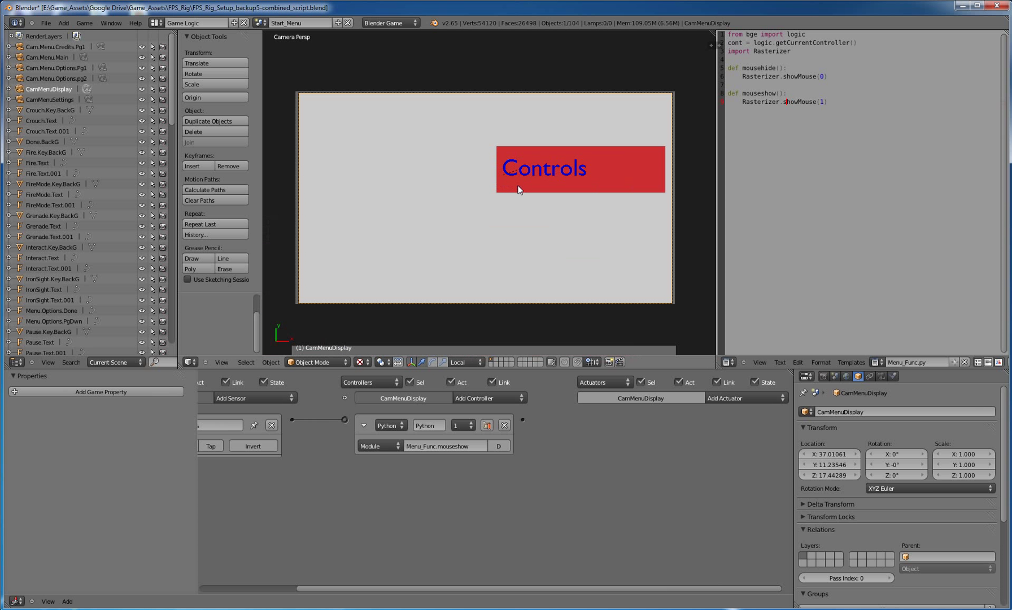
Retype the Controls label as Resolution, then return to a free view
right_click(517, 172)
key("Tab")
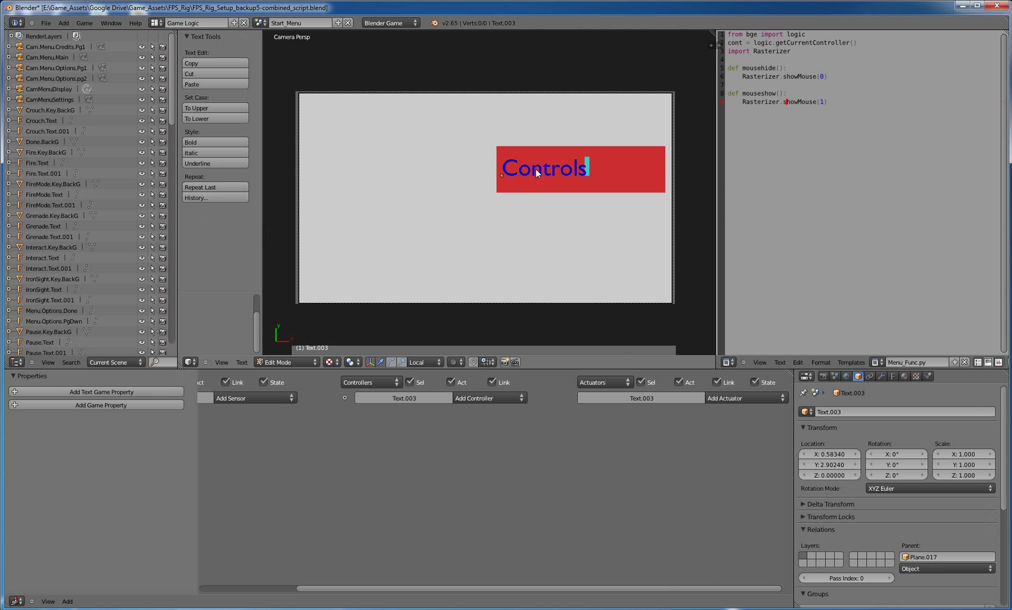
key("BackSpace")
key("BackSpace")
key("BackSpace")
key("BackSpace")
key("BackSpace")
key("BackSpace")
key("BackSpace")
key("BackSpace")
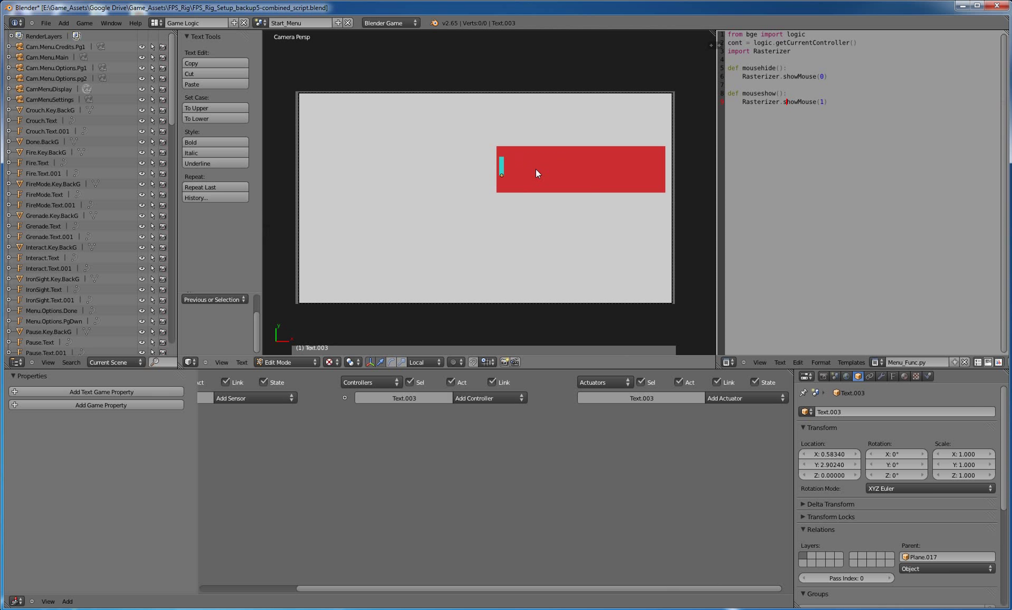
type("Re")
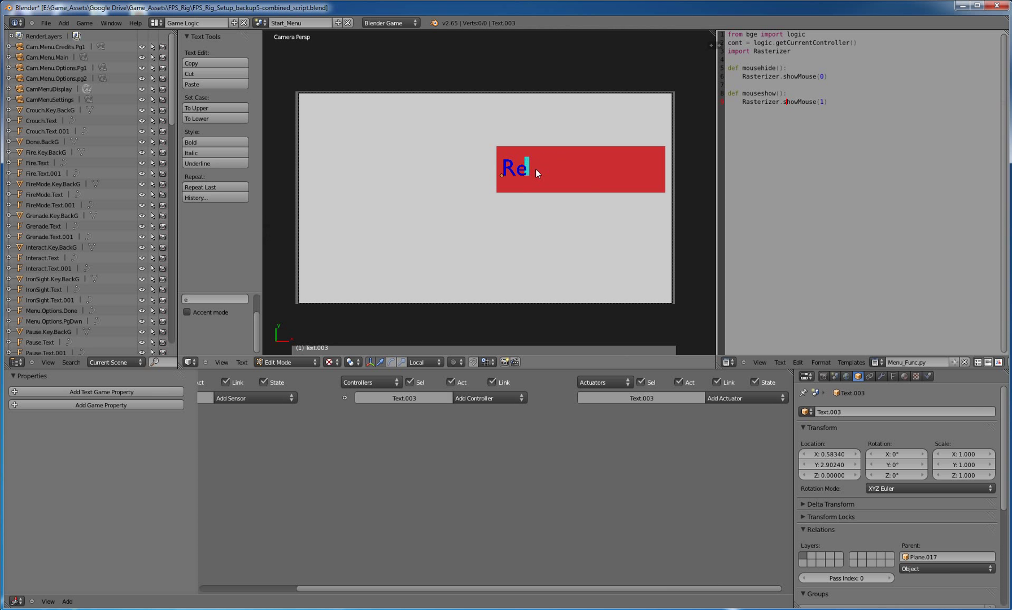
type("solution")
key("Tab")
scroll(507, 170, "down", 3)
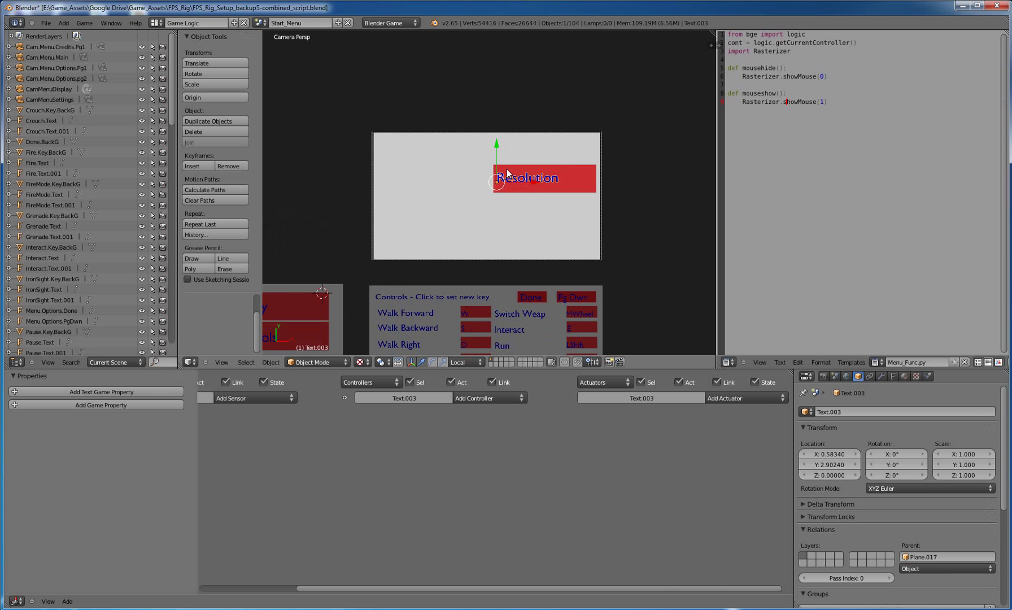
key("KP_0")
Through Cam.Menu.Main, play the game and click Settings then Display in the menu
middle_click_drag(439, 261, 559, 105)
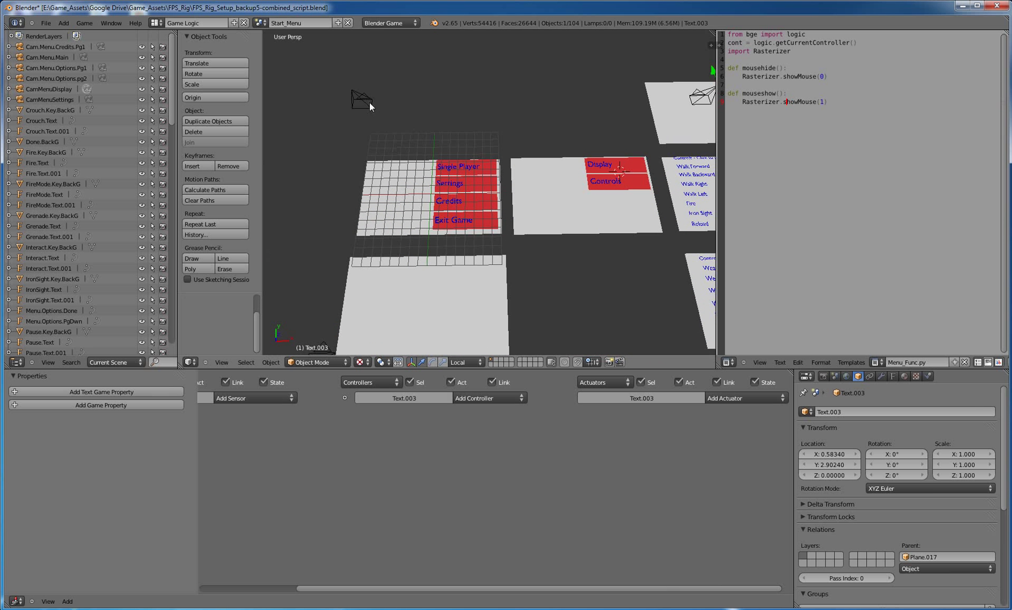
middle_click_drag(492, 120, 440, 71)
right_click(447, 65)
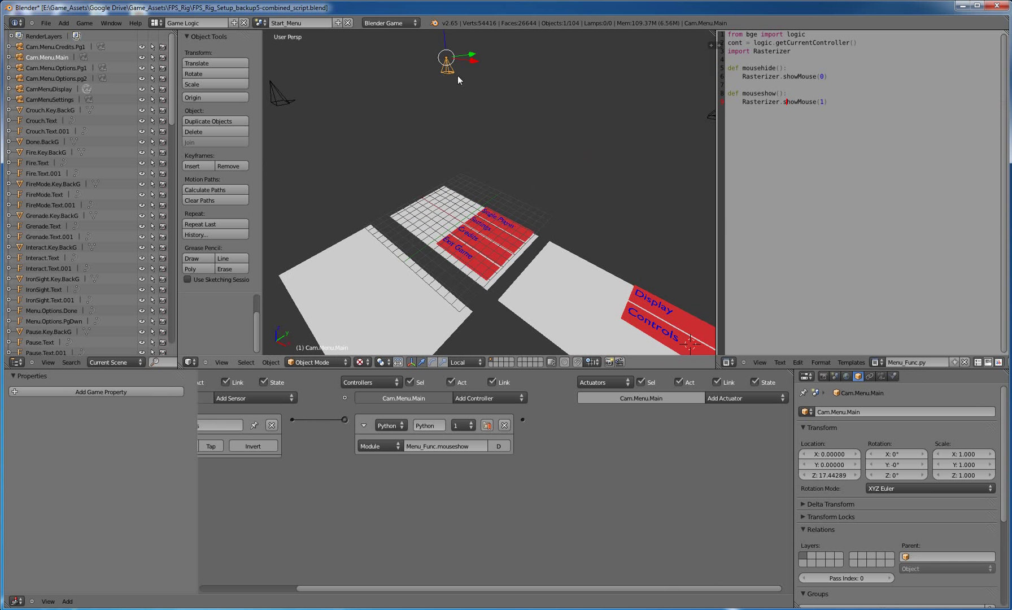
key("KP_0")
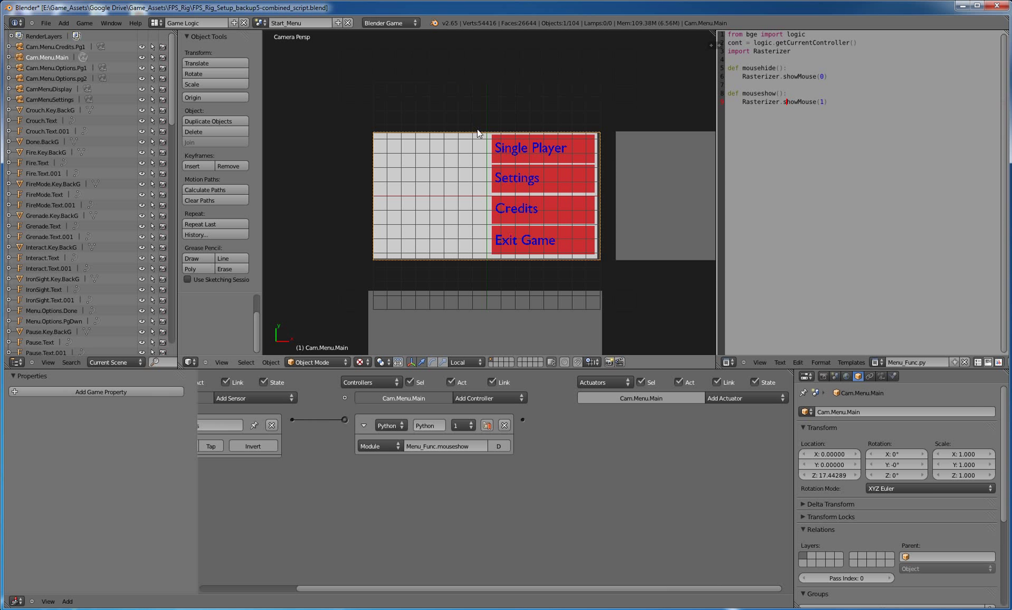
key("p")
left_click(551, 169)
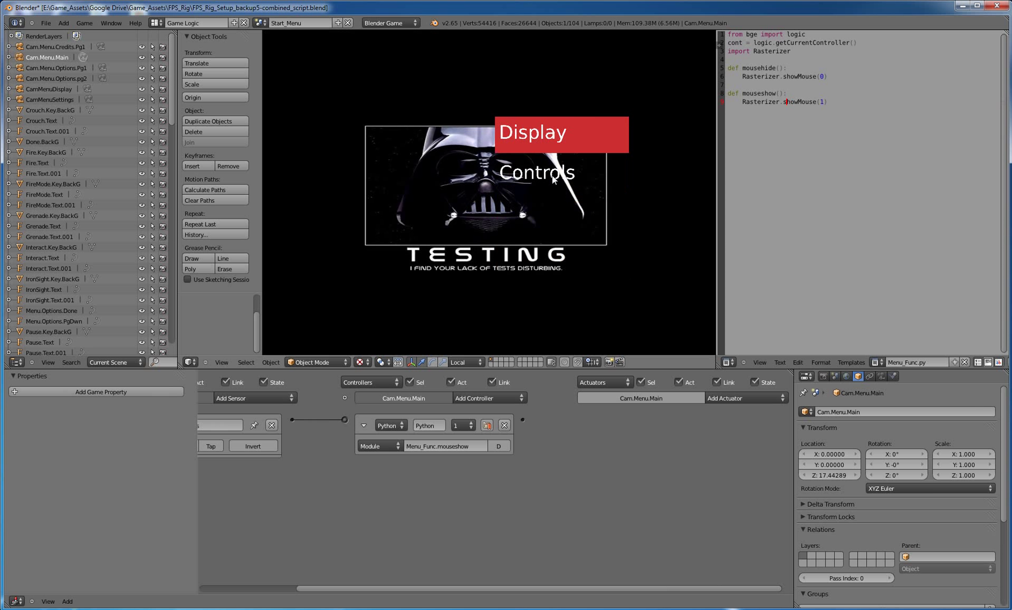
left_click(548, 137)
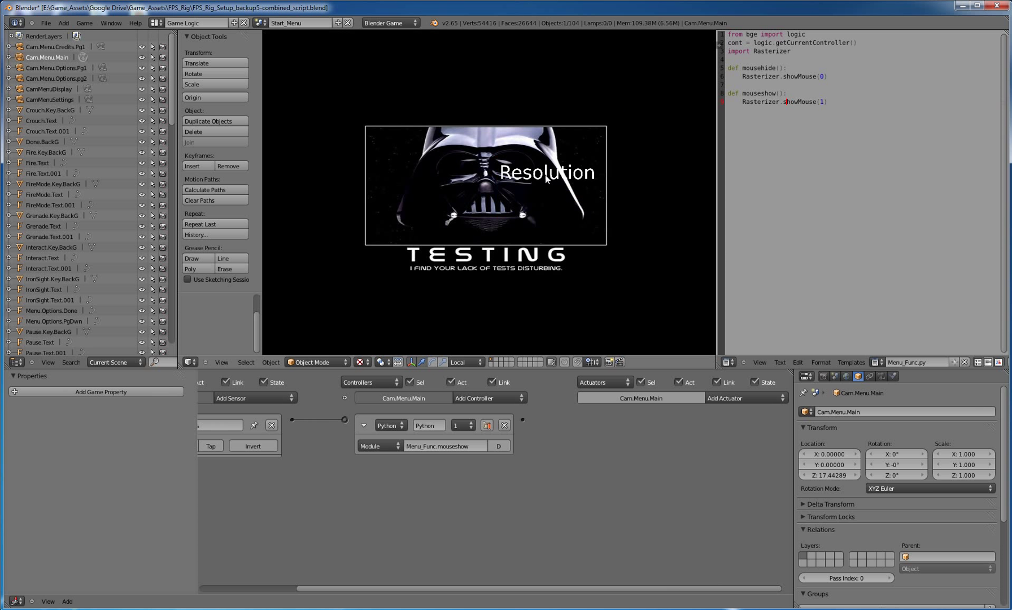
key("Escape")
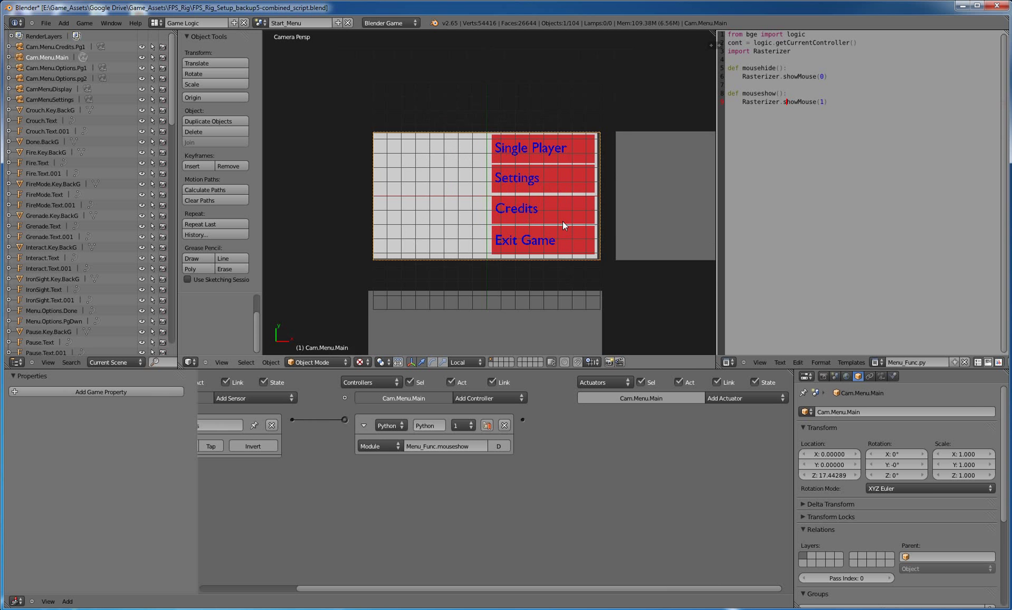
Select the grey Display/Controls plane Plane.014, then look through the CamMenuSettings camera
middle_click_drag(563, 225, 418, 233, "shift")
right_click(610, 214)
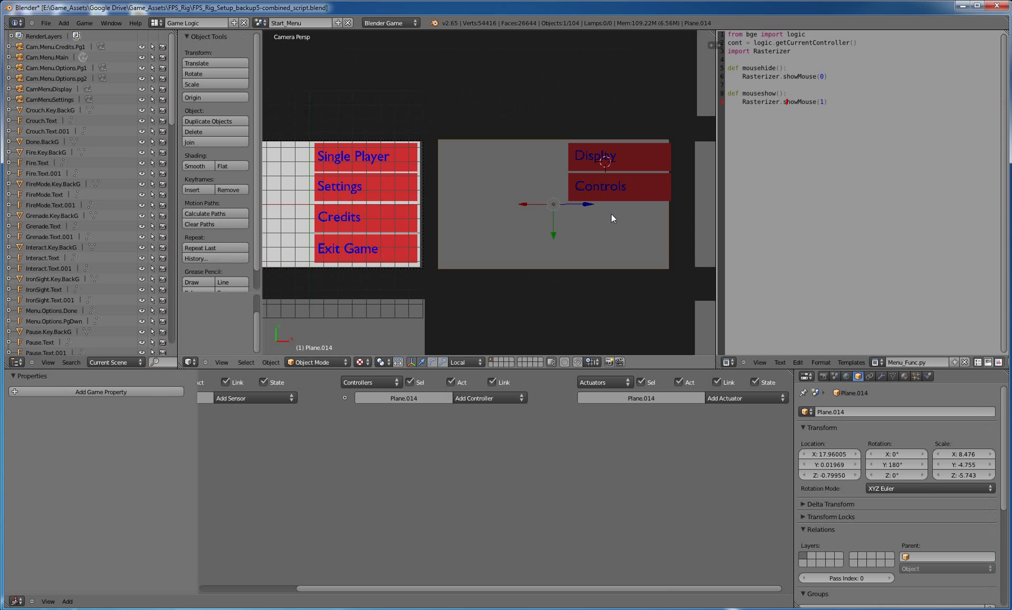
key("KP_0")
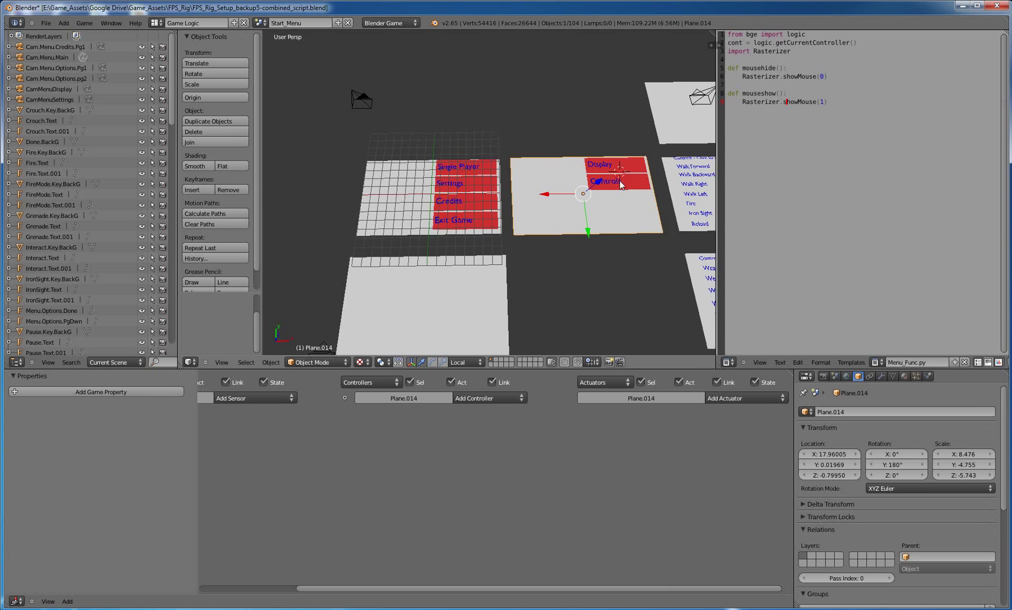
middle_click_drag(612, 182, 494, 87)
mouse_move(566, 199)
middle_mouse_down()
mouse_move(531, 169)
mouse_move(570, 210)
middle_mouse_up()
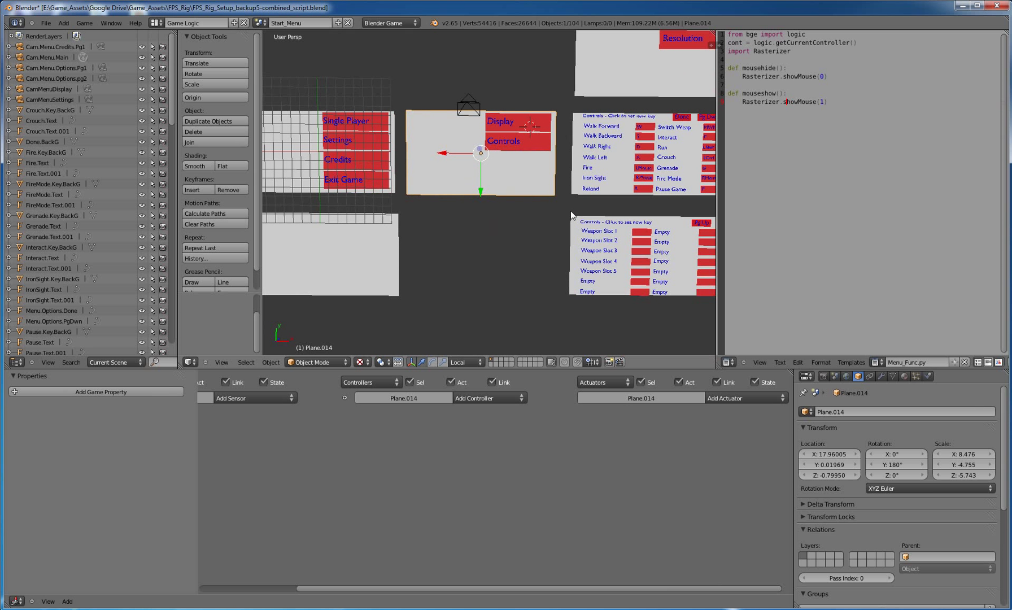
right_click(471, 102)
key("ctrl+KP_0")
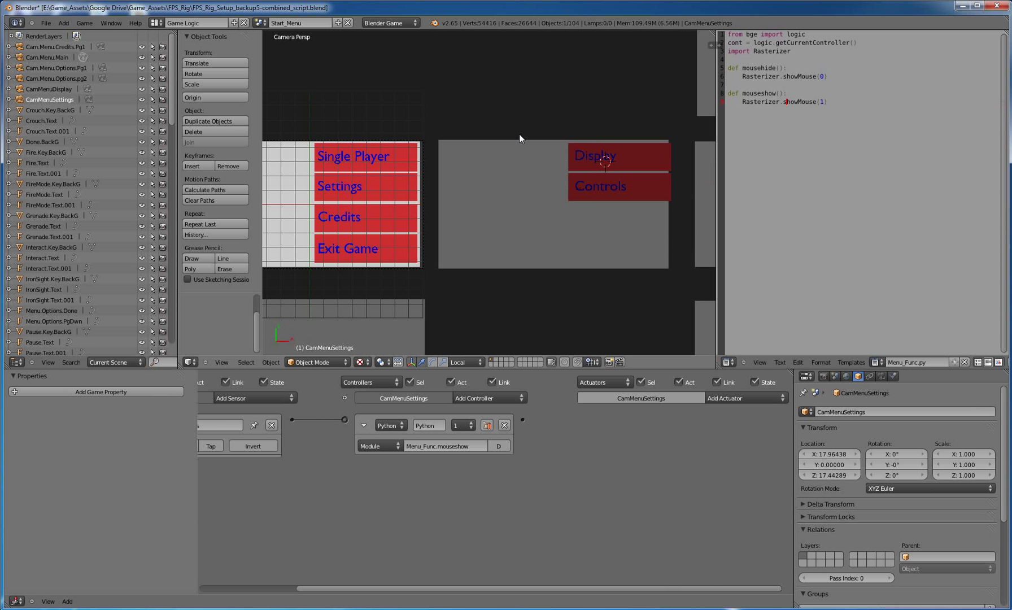
key("KP_0")
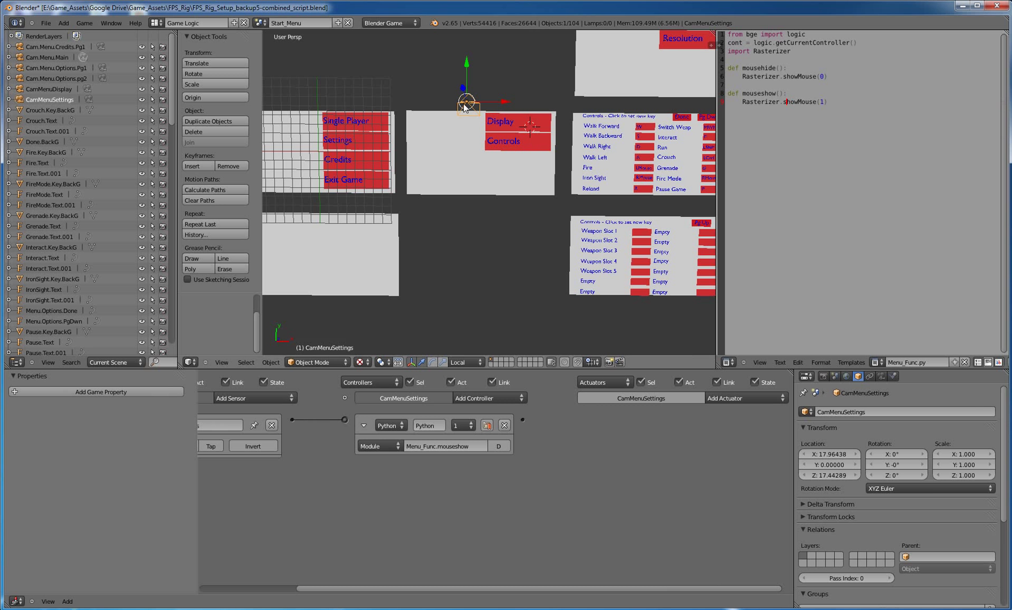
key("KP_0")
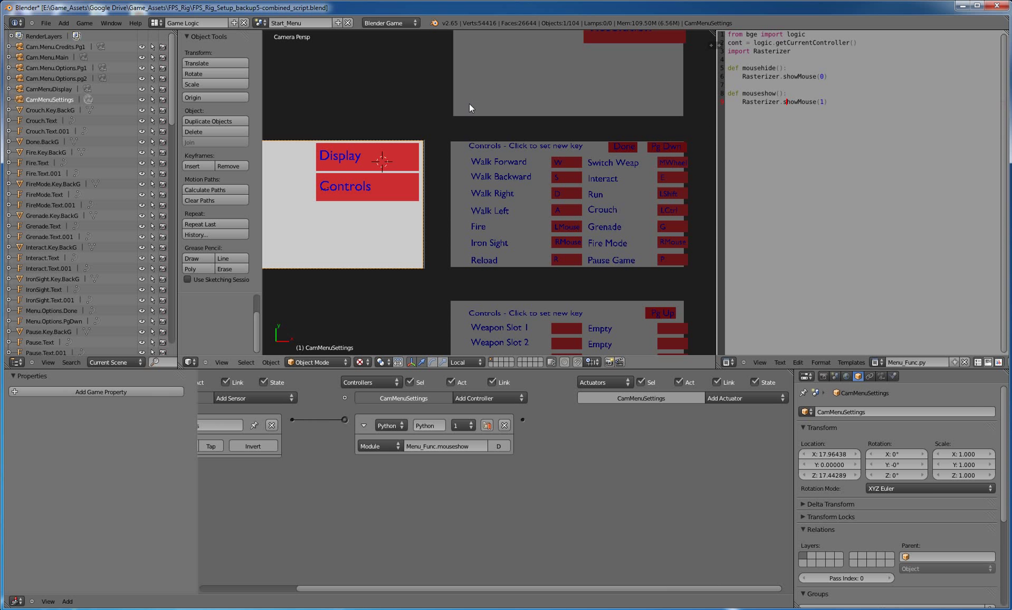